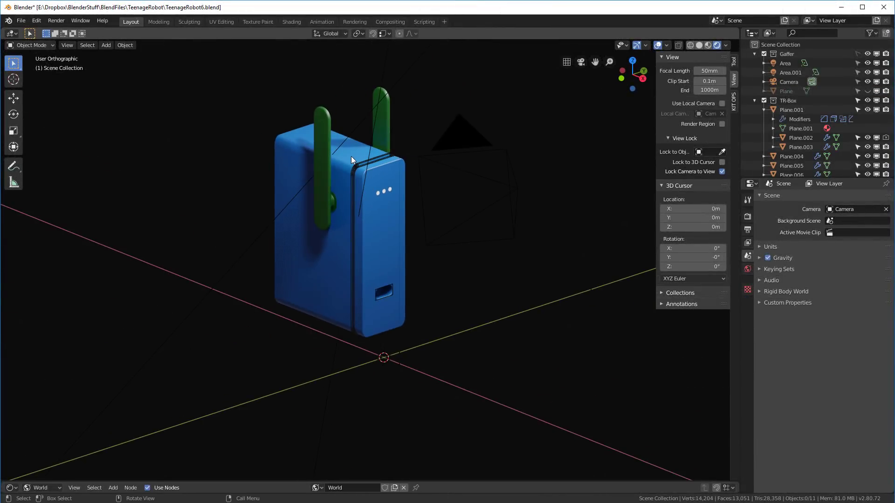
pyautogui.scroll(2, 350, 156)
pyautogui.moveTo(477, 237); pyautogui.dragTo(517, 247, button='middle')
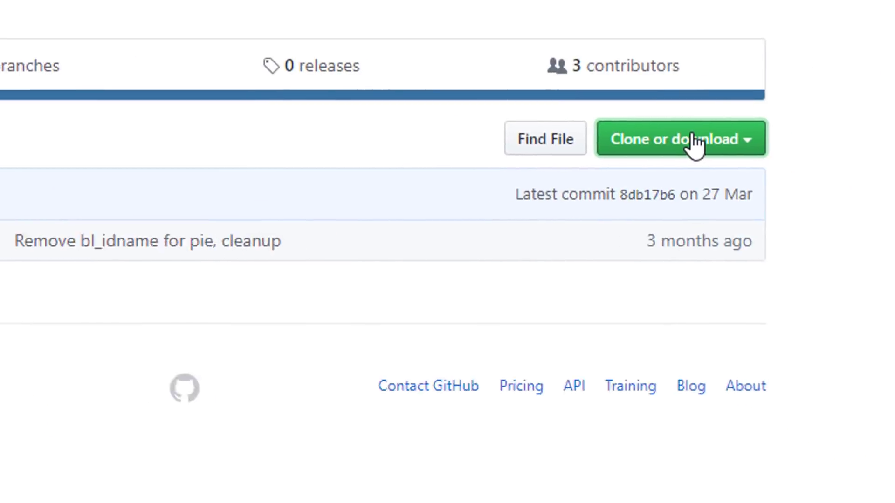
# Download the Power Snapping Pies add-on from its GitHub repository as a ZIP file
pyautogui.click(694, 142)
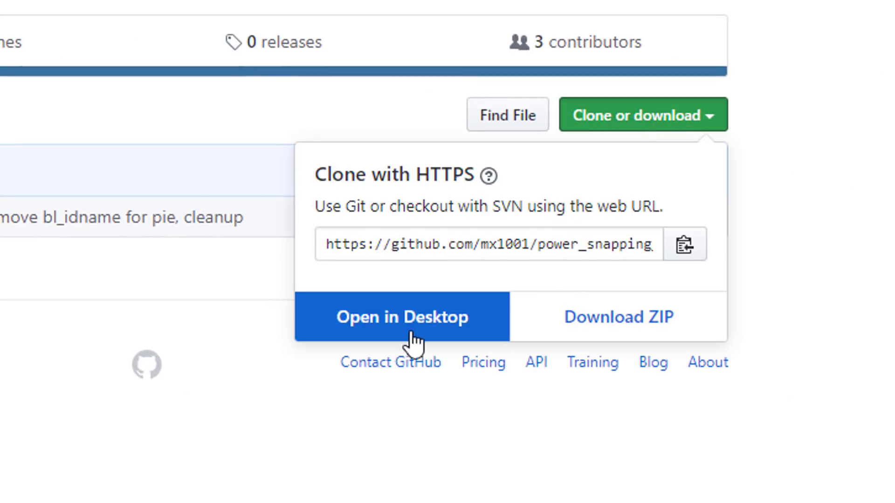
pyautogui.click(669, 338)
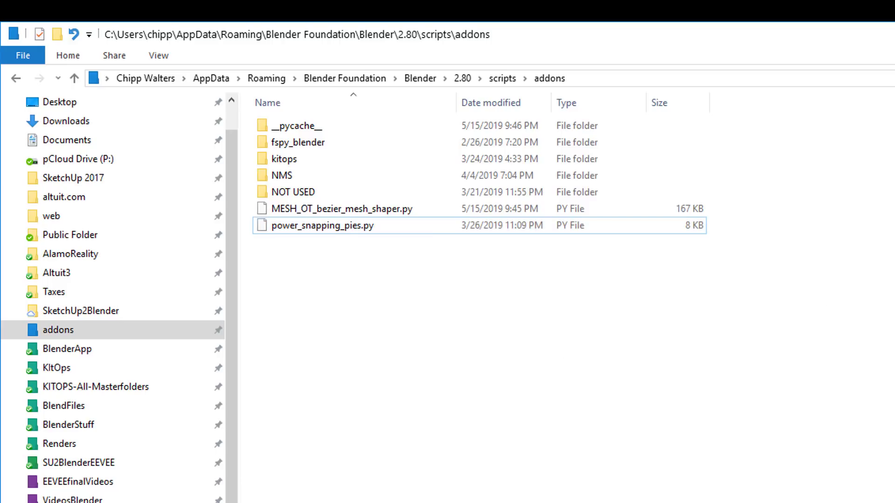
# Switch to Blender and open its Preferences
pyautogui.hotkey('alt', 'Tab')
pyautogui.click(60, 54)
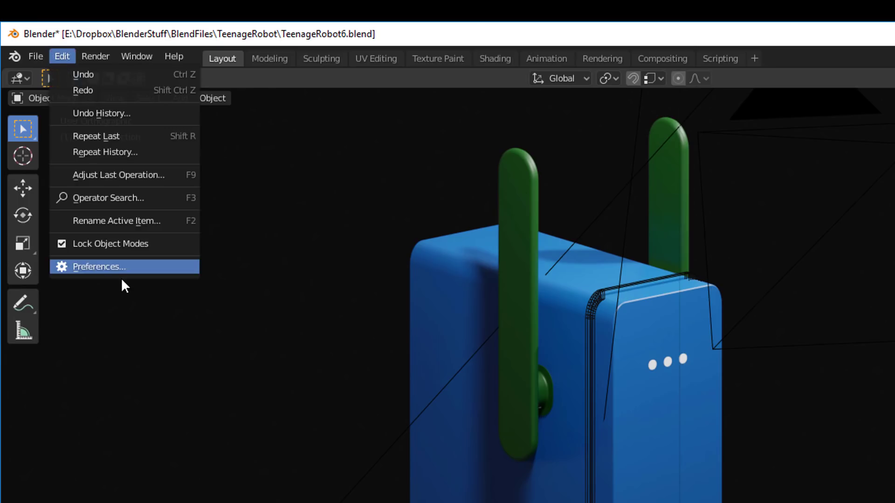
pyautogui.click(122, 274)
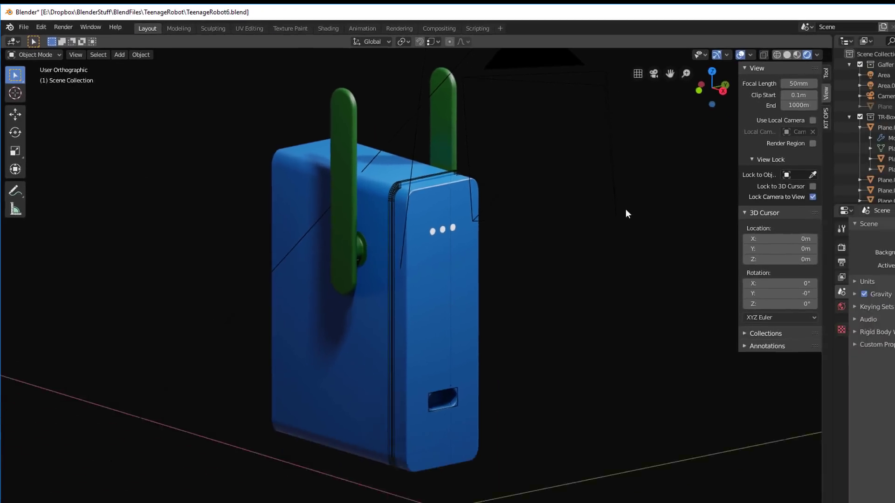
# Select the blue box and snap the 3D cursor to the world origin with Power Snapping Pies
pyautogui.click(387, 168)
pyautogui.hotkey('shift', 's')
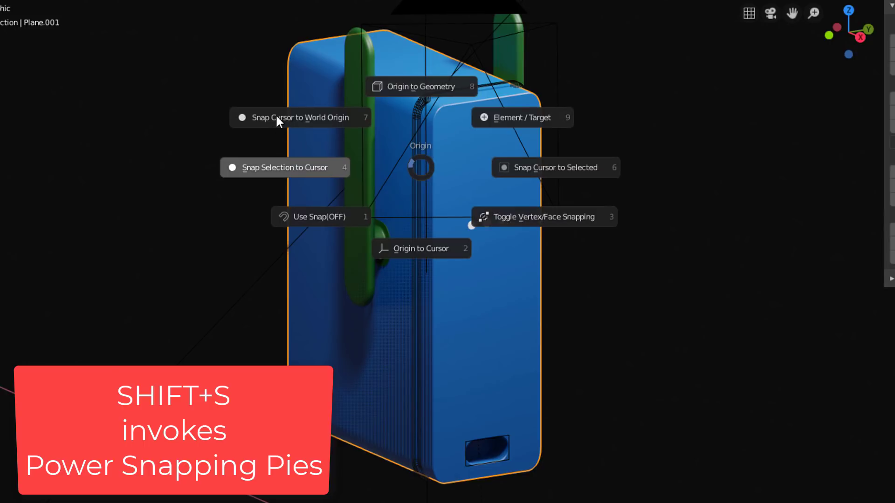
pyautogui.click(298, 117)
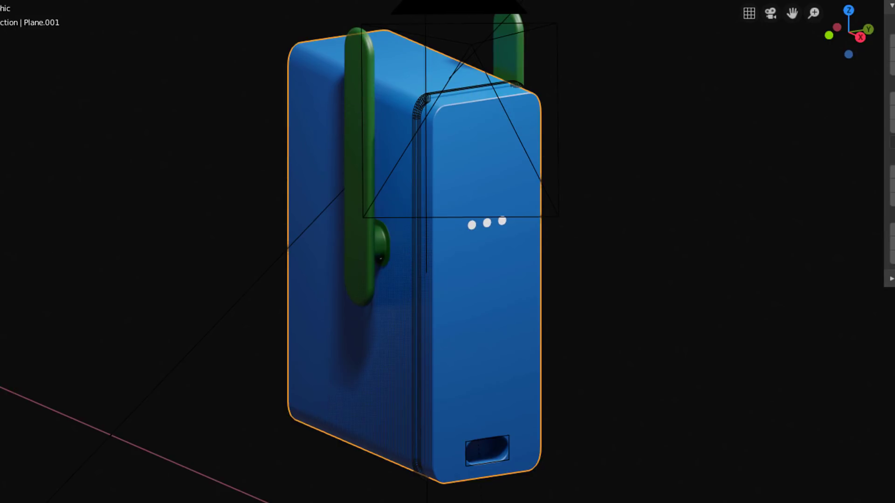
pyautogui.scroll(-1, 657, 451)
pyautogui.moveTo(720, 360); pyautogui.dragTo(647, 369, button='middle')
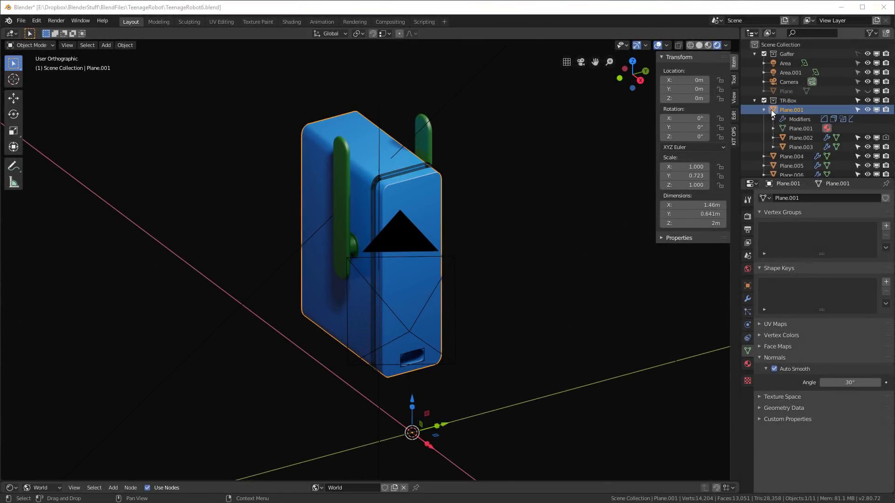
# Select the robot's green arm and locate its entry in the scene's object list
pyautogui.click(340, 165)
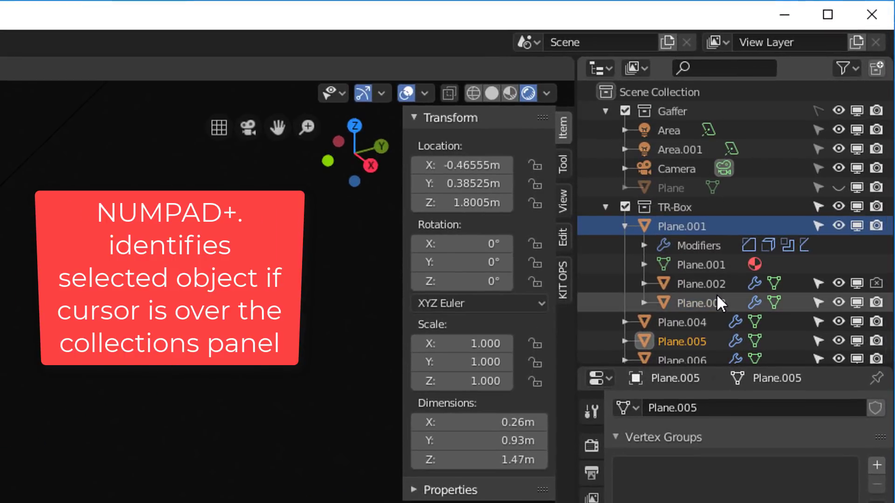
pyautogui.press('KP_Decimal')
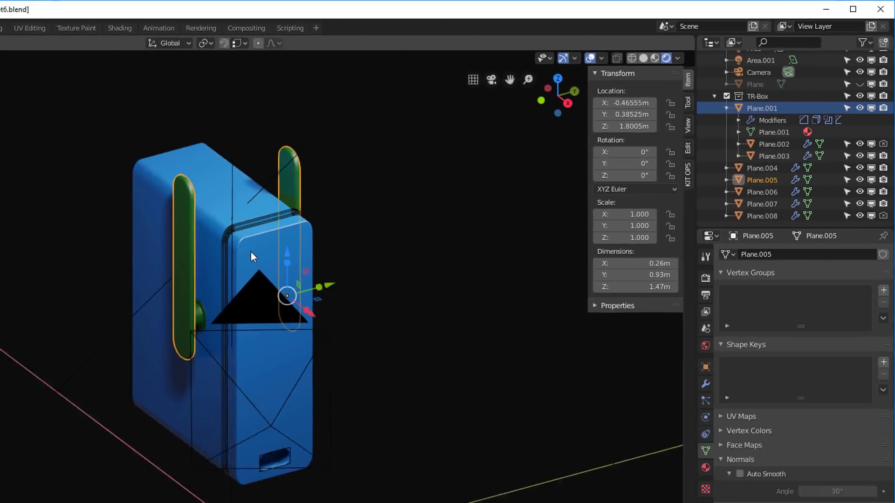
# Isolate the blue box in local view and display it with solid shading
pyautogui.click(394, 197)
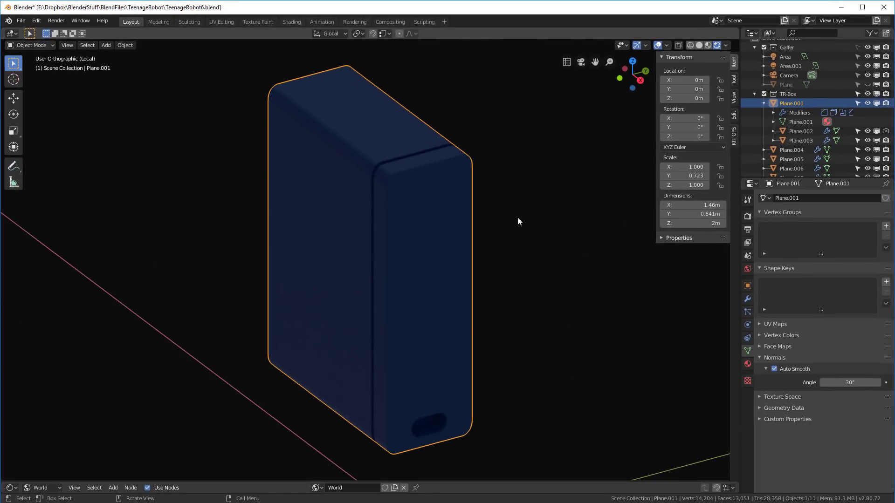
pyautogui.moveTo(518, 222)
pyautogui.mouseDown(button='middle')
pyautogui.moveTo(468, 188)
pyautogui.moveTo(483, 219)
pyautogui.moveTo(545, 218)
pyautogui.moveTo(540, 210)
pyautogui.moveTo(349, 218)
pyautogui.moveTo(448, 236)
pyautogui.moveTo(516, 227)
pyautogui.moveTo(535, 233)
pyautogui.moveTo(519, 236)
pyautogui.mouseUp(button='middle')
pyautogui.click(700, 46)
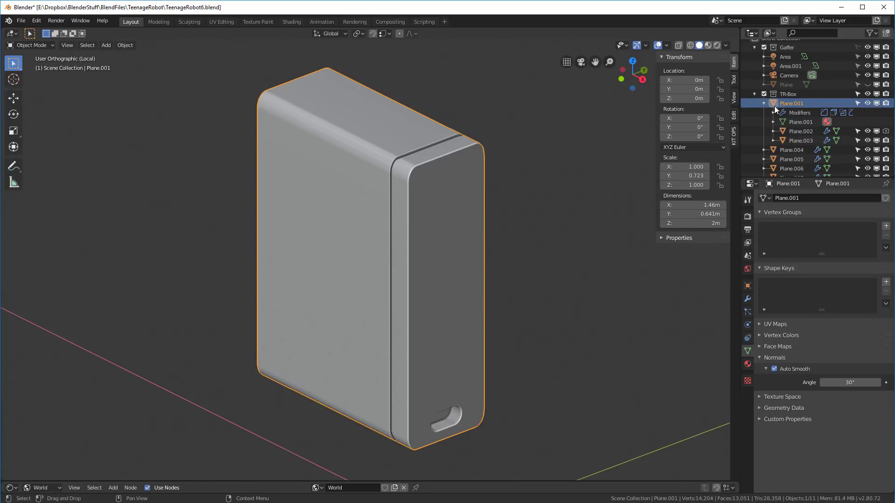
# Show Plane.001's modifier stack and hide all of its modifiers in the viewport
pyautogui.click(747, 299)
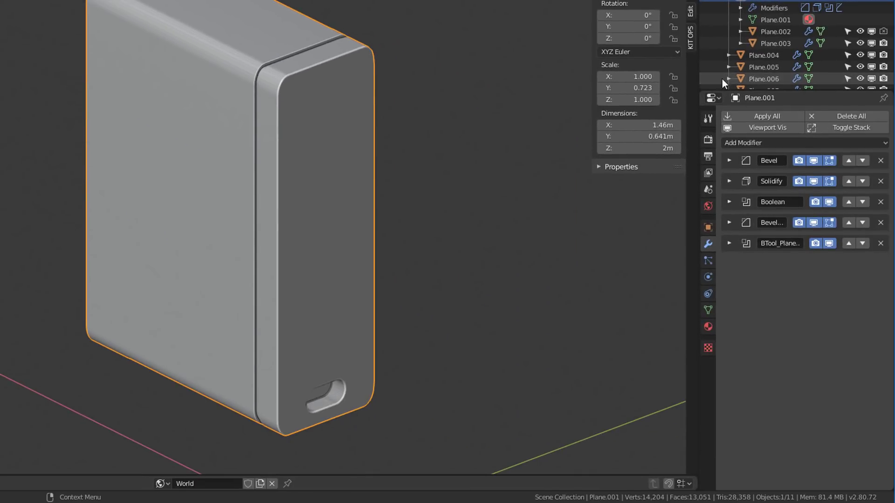
pyautogui.click(768, 127)
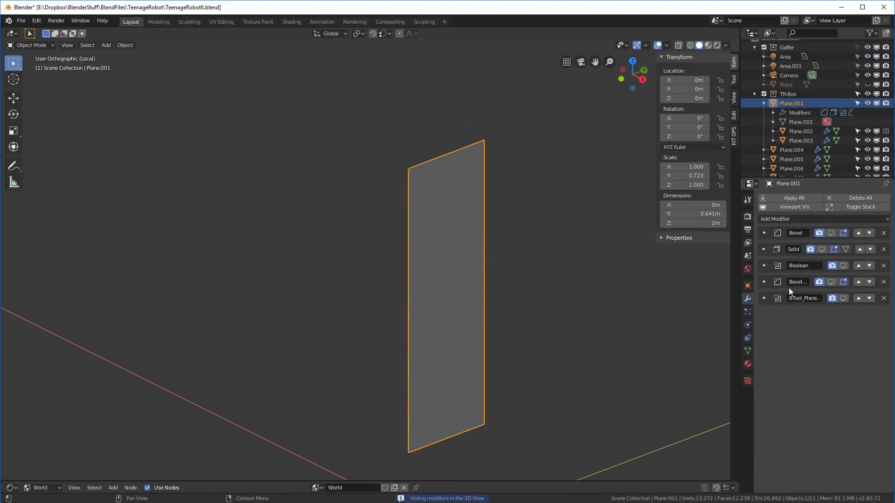
pyautogui.moveTo(502, 200); pyautogui.dragTo(444, 225, button='middle')
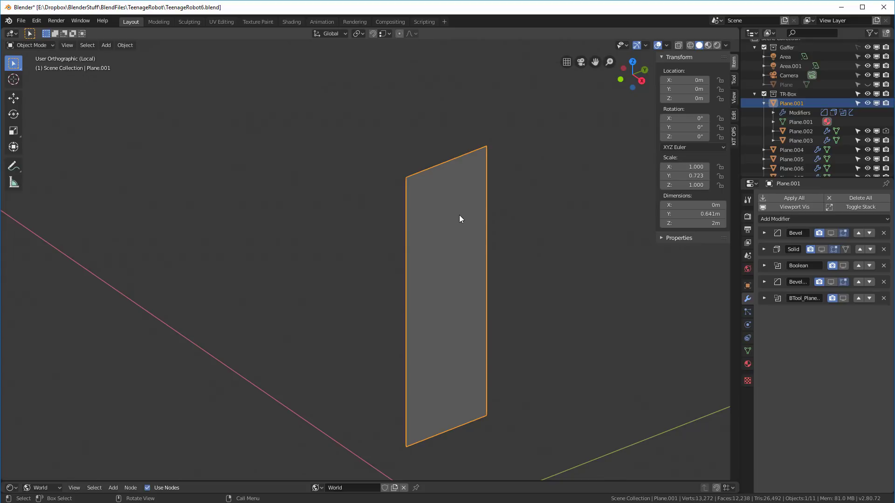
# Enter Edit Mode on Plane.001, check the mean bevel weight of its vertices, and deselect all of them
pyautogui.press('Tab')
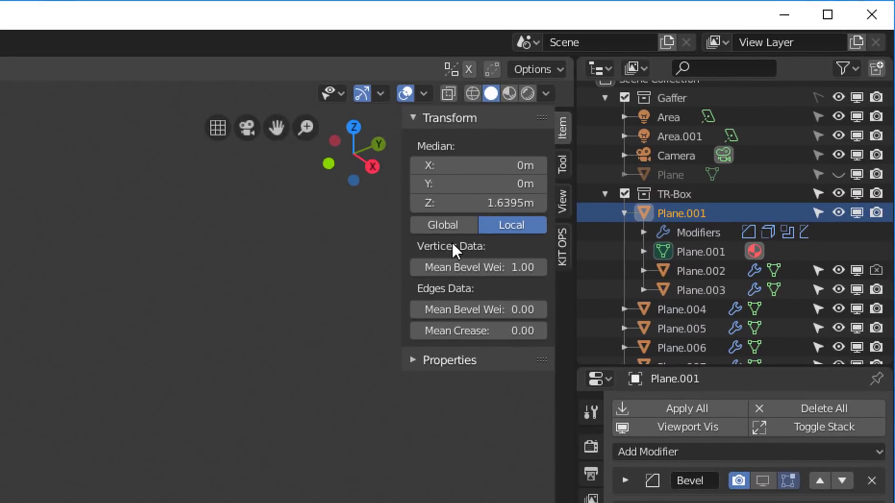
pyautogui.moveTo(515, 267); pyautogui.dragTo(485, 266)
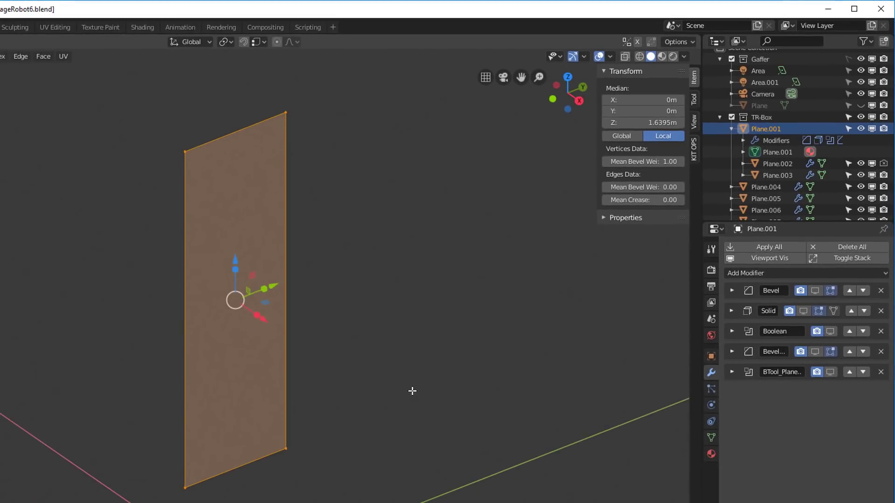
pyautogui.hotkey('alt', 'a')
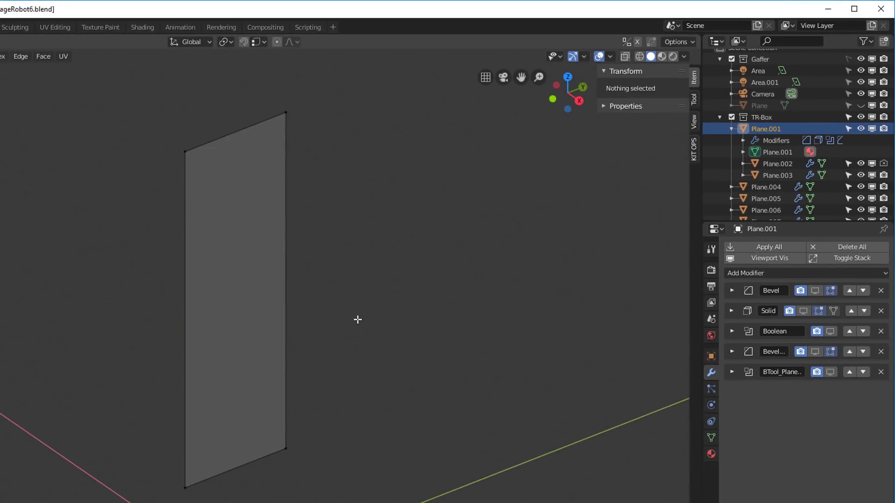
pyautogui.click(228, 237)
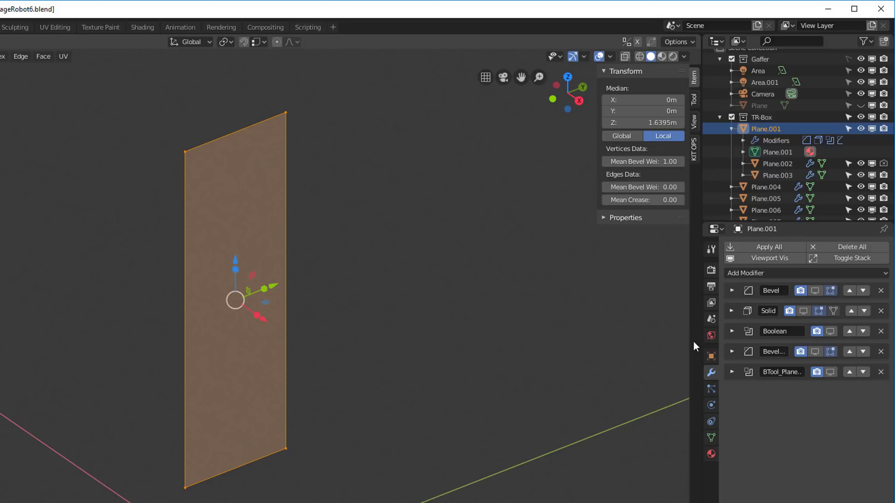
pyautogui.click(576, 308)
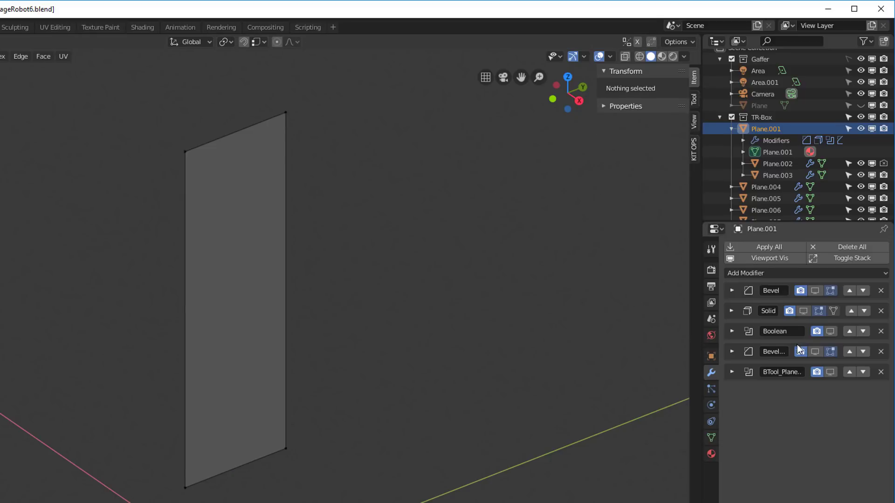
# Preview the Solidify modifier's effect in the viewport and hide that modifier again
pyautogui.click(802, 311)
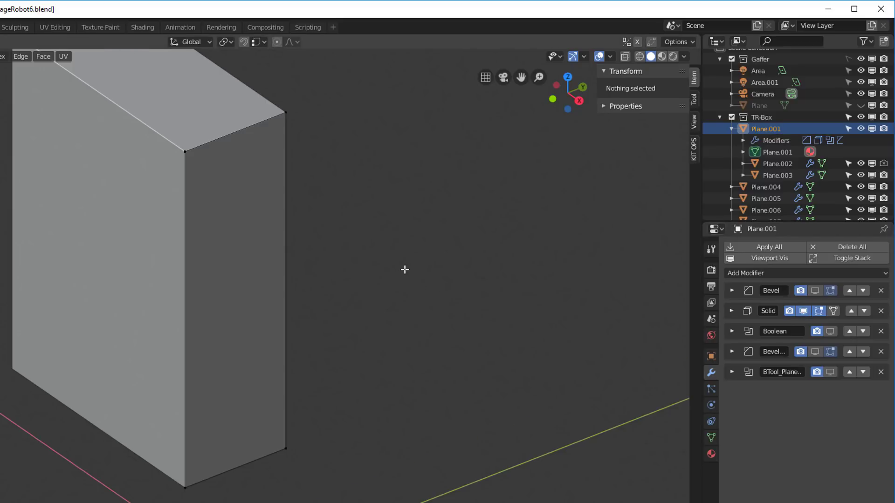
pyautogui.scroll(-1, 301, 204)
pyautogui.click(803, 310)
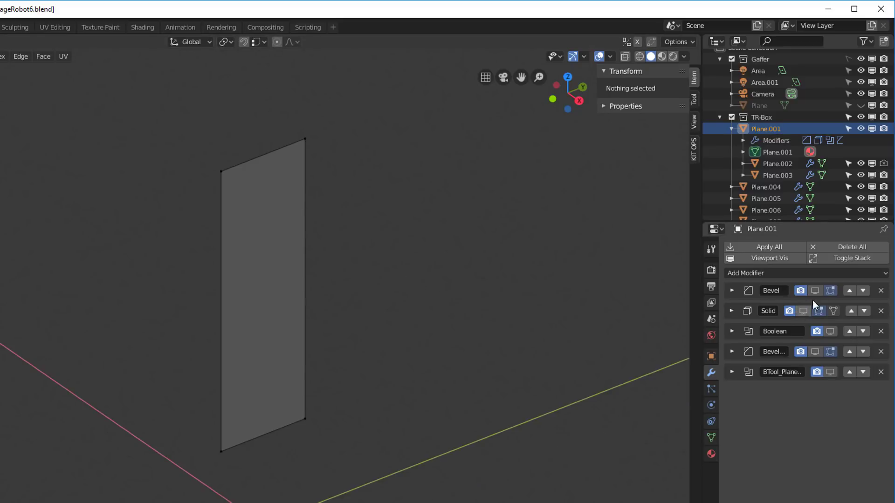
# Enable the first Bevel modifier in the viewport and examine the plane's corners up close
pyautogui.click(815, 291)
pyautogui.moveTo(454, 300); pyautogui.dragTo(408, 214, button='middle')
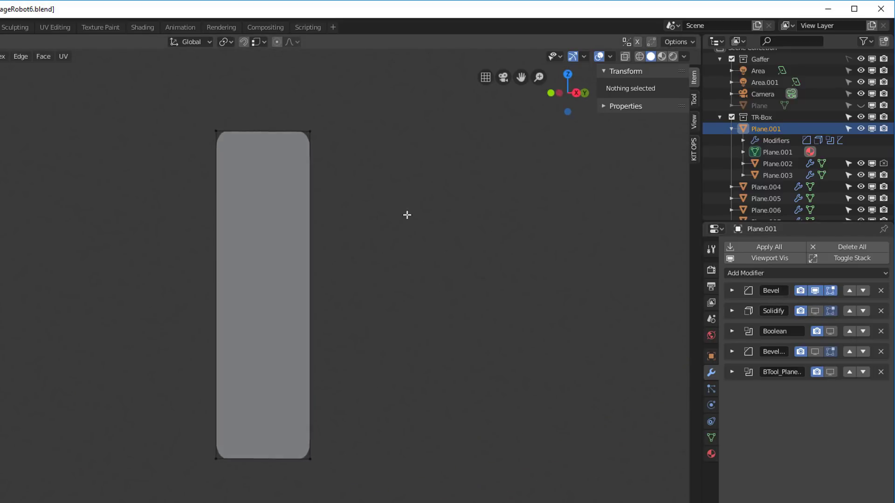
pyautogui.scroll(4, 299, 127)
pyautogui.moveTo(300, 128); pyautogui.dragTo(334, 205, button='middle')
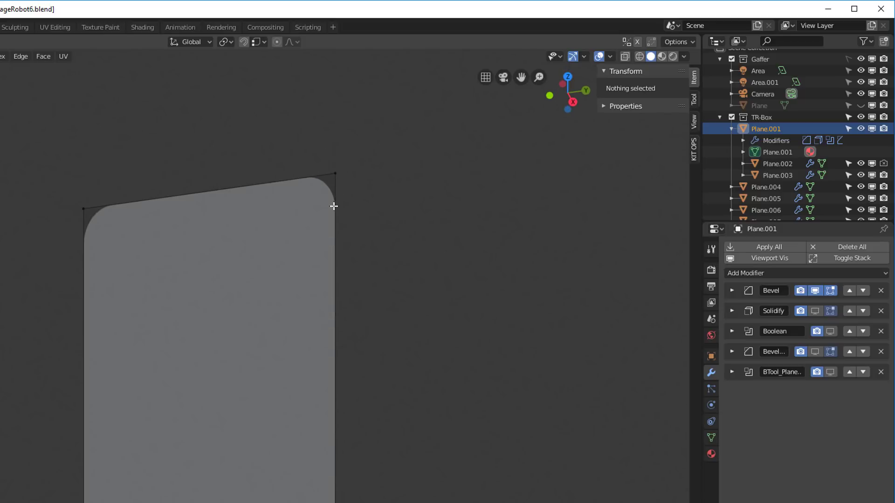
# Expand the first Bevel modifier's settings and compare the shape with Only Vertices off and back on
pyautogui.click(732, 291)
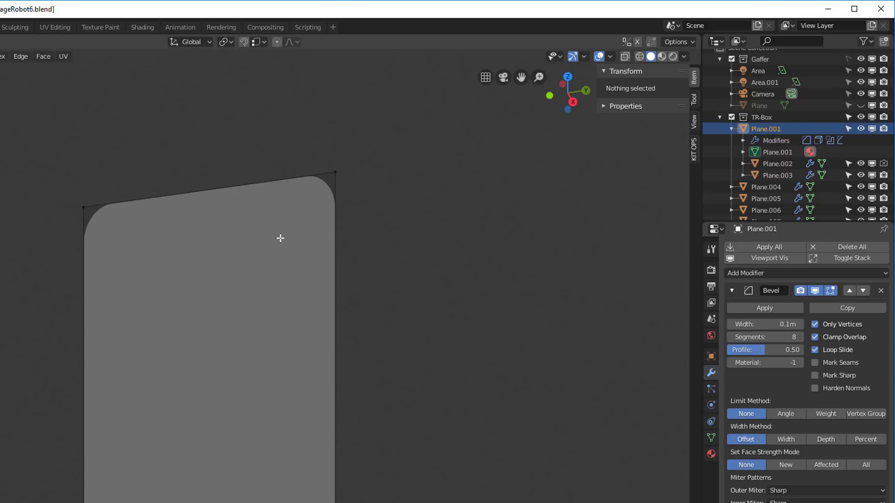
pyautogui.click(815, 325)
pyautogui.click(815, 324)
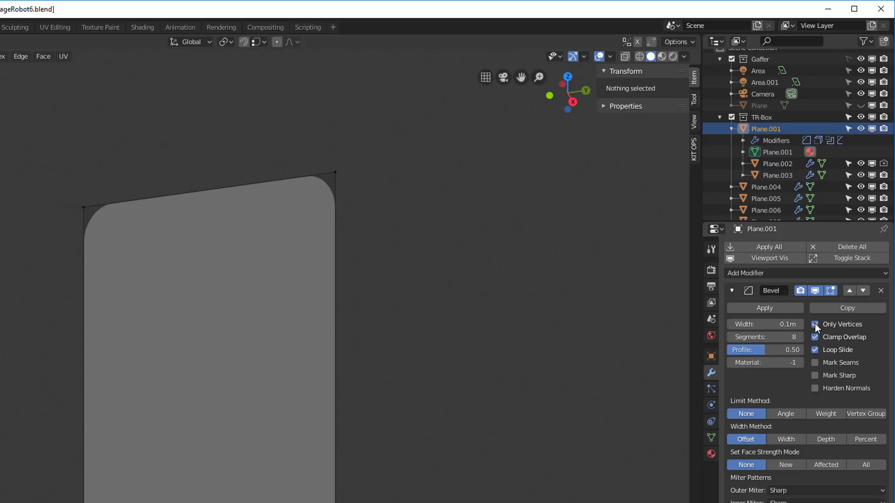
# Set the first Bevel modifier's limit method to Weight
pyautogui.scroll(-3, 442, 391)
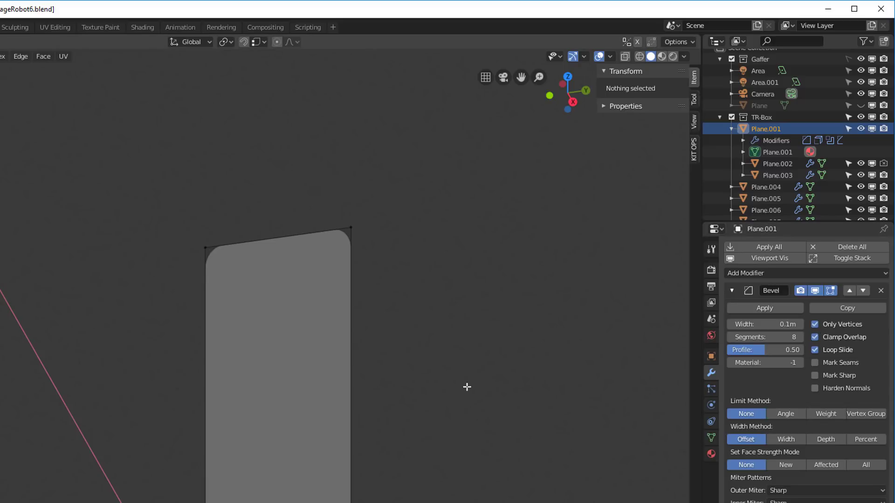
pyautogui.moveTo(467, 387); pyautogui.dragTo(485, 275, button='middle')
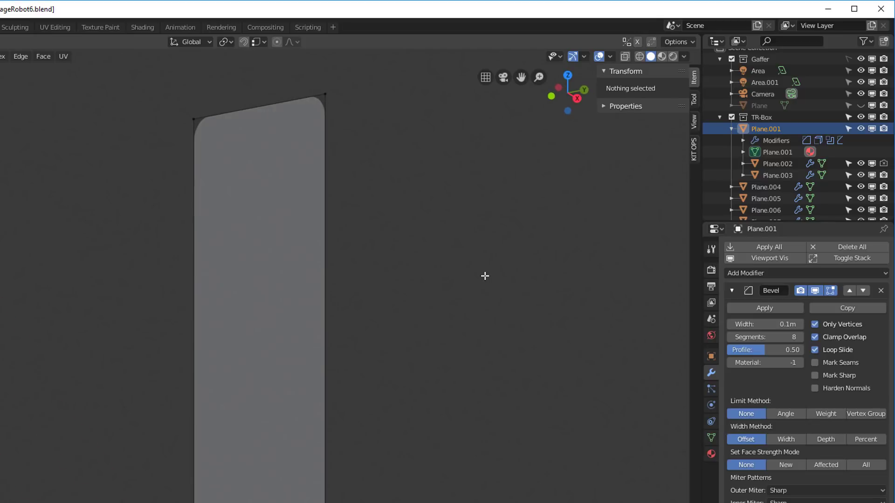
pyautogui.click(824, 413)
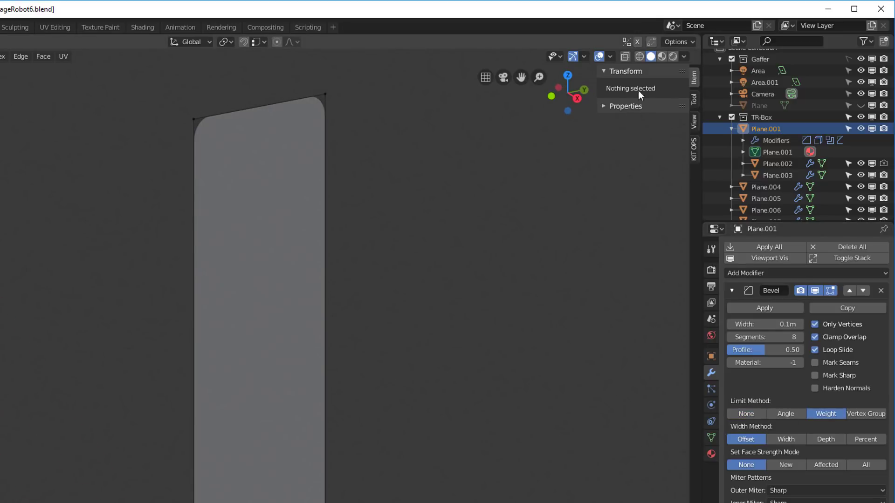
pyautogui.moveTo(405, 310); pyautogui.dragTo(406, 314, button='middle')
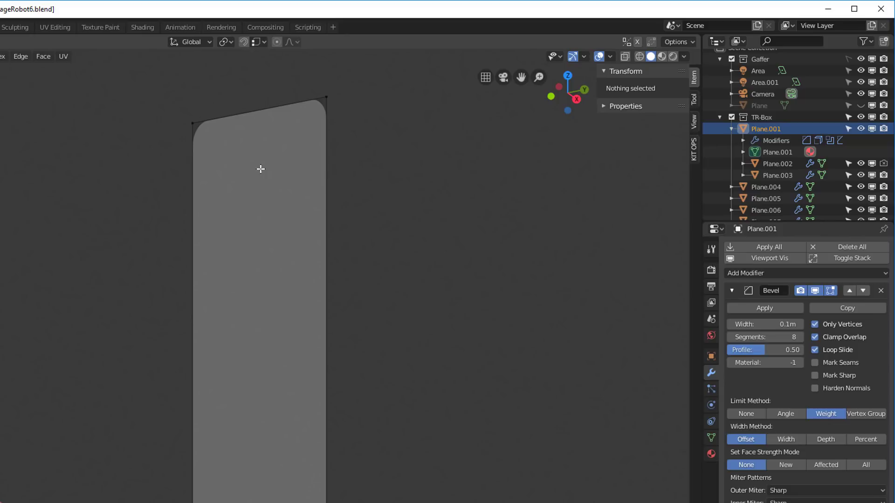
# Reduce the bevel weight of the plane's upper-right corner vertex to about 0.5
pyautogui.click(326, 96)
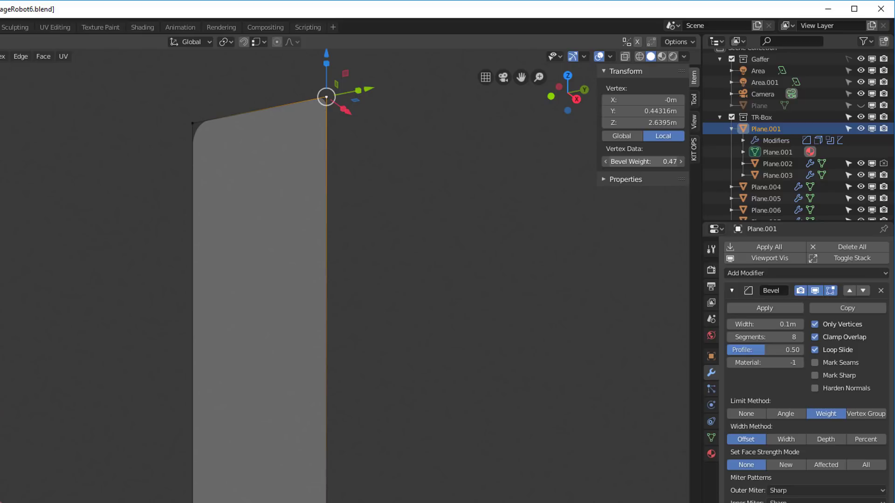
pyautogui.moveTo(643, 161); pyautogui.dragTo(639, 162)
pyautogui.moveTo(251, 207); pyautogui.dragTo(265, 209, button='middle')
# Mirror the vertex selection from the upper-left to the upper-right corner, viewed from the right, and restore that corner's full bevel weight
pyautogui.click(179, 85)
pyautogui.moveTo(180, 85); pyautogui.dragTo(284, 72, button='middle')
pyautogui.press('KP_3')
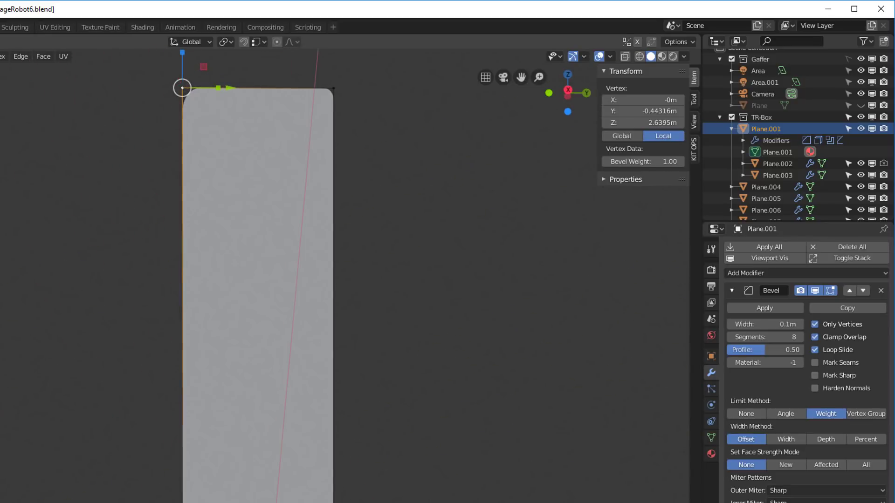
pyautogui.hotkey('ctrl', 'shift', 'm')
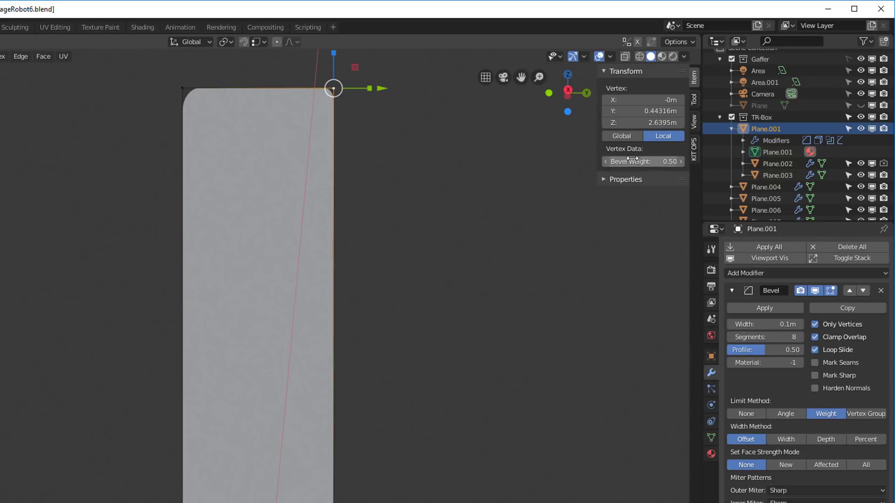
pyautogui.click(436, 281)
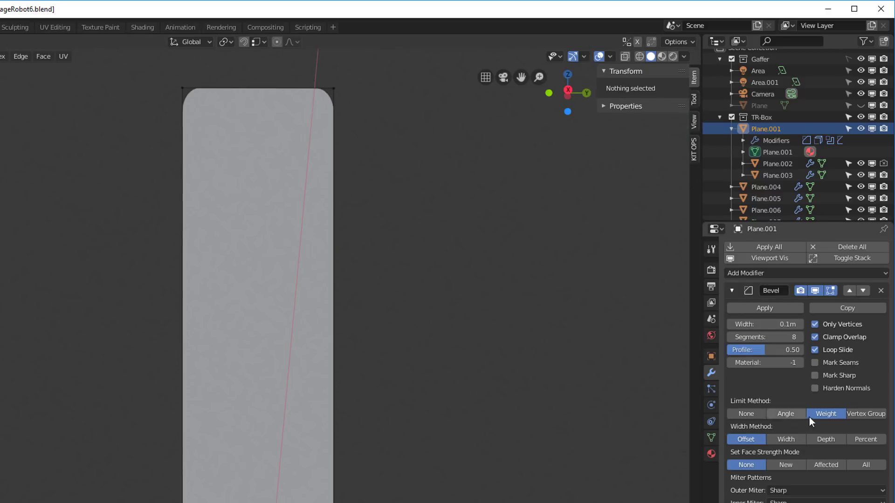
# Collapse the first Bevel modifier's settings
pyautogui.click(732, 290)
pyautogui.moveTo(373, 216); pyautogui.dragTo(269, 206, button='middle')
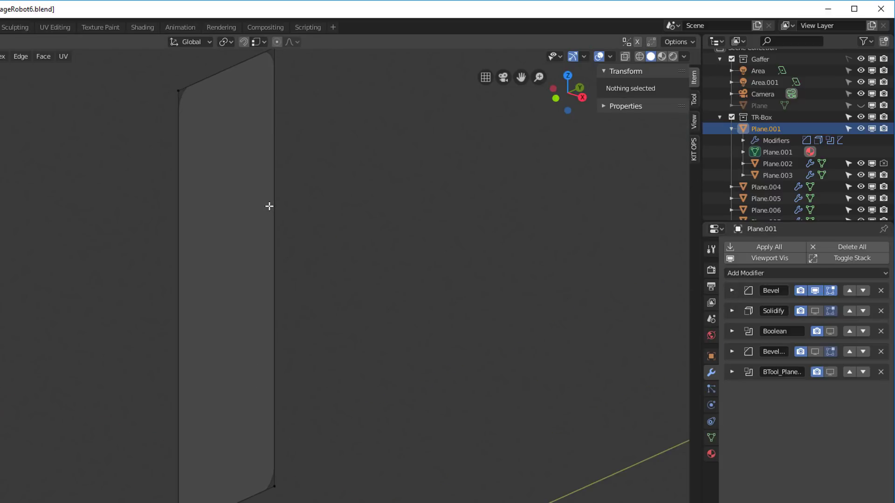
# Leave mesh editing of the plane and turn on the Solidify modifier's viewport display
pyautogui.press('Tab')
pyautogui.press('KP_Decimal')
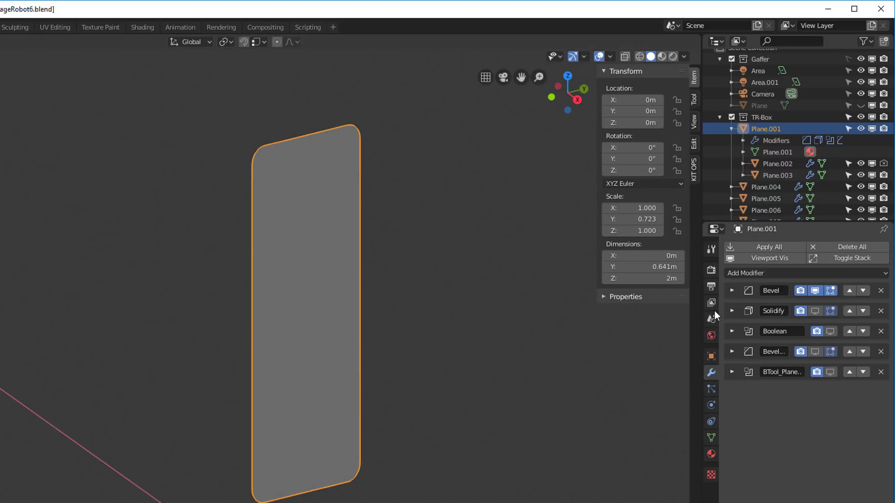
pyautogui.click(815, 310)
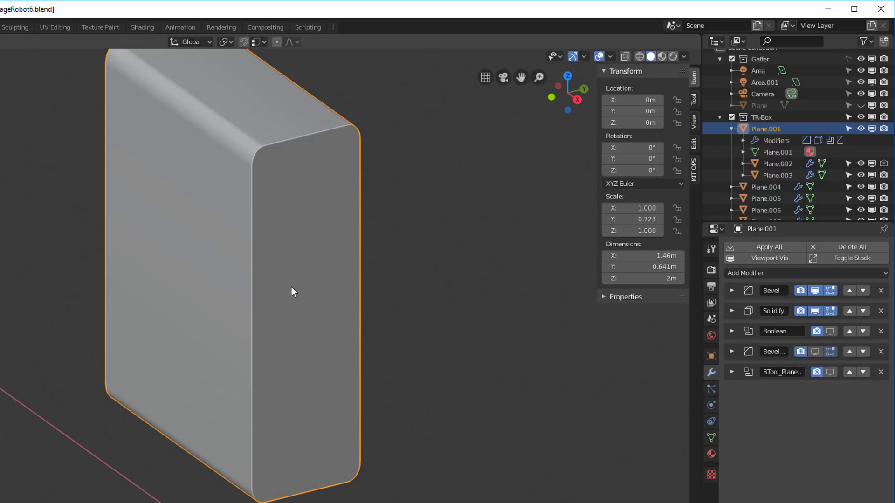
pyautogui.moveTo(293, 292); pyautogui.dragTo(312, 284, button='middle')
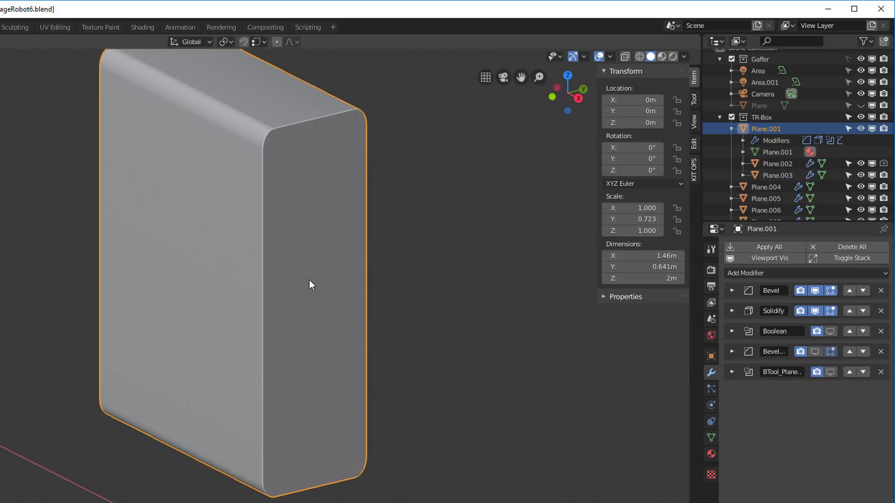
# Try a Solidify thickness of about 1.51 m on the box and set it back to 1.46 m
pyautogui.click(731, 310)
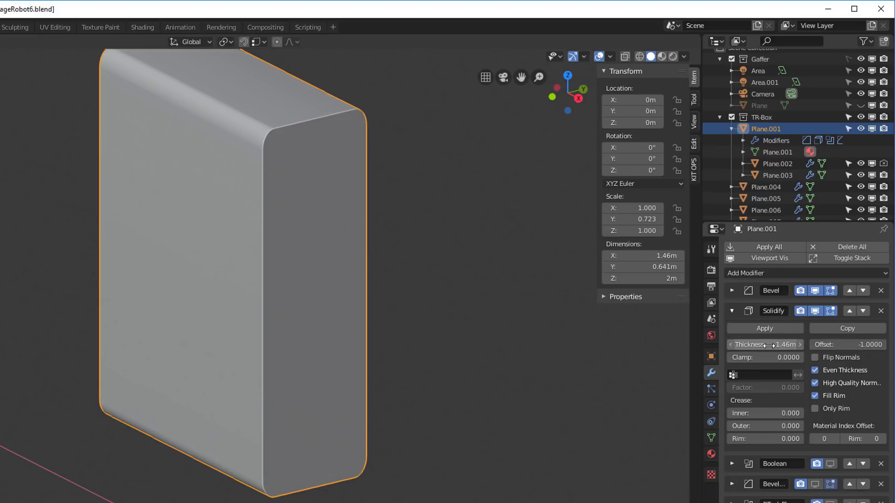
pyautogui.moveTo(770, 347)
pyautogui.mouseDown()
pyautogui.moveTo(740, 346)
pyautogui.moveTo(788, 347)
pyautogui.moveTo(740, 346)
pyautogui.moveTo(770, 347)
pyautogui.mouseUp()
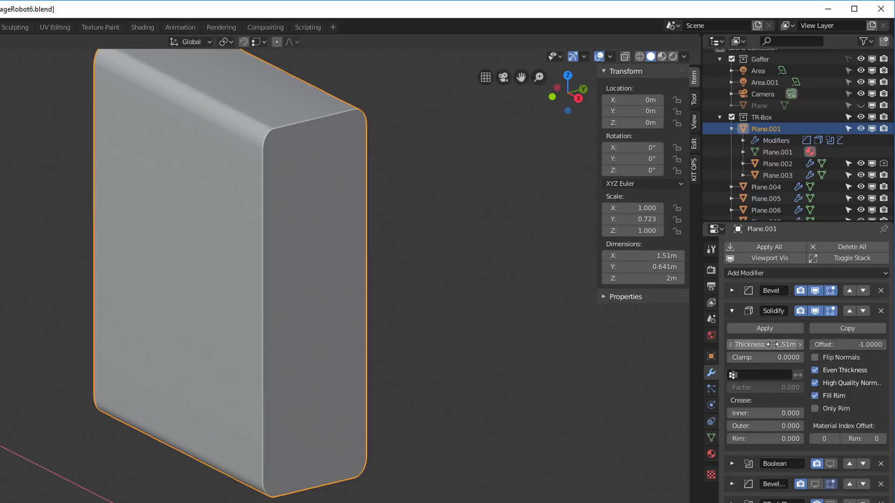
pyautogui.click(774, 344)
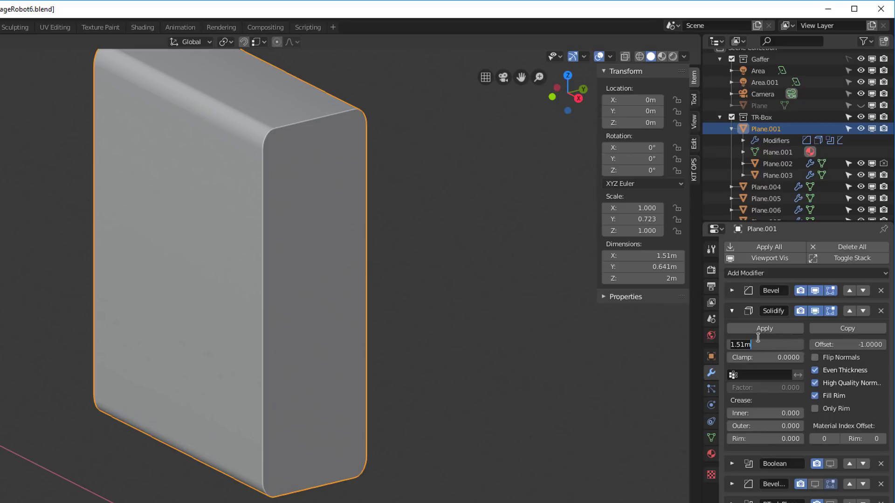
pyautogui.write('1.46')
pyautogui.press('Return')
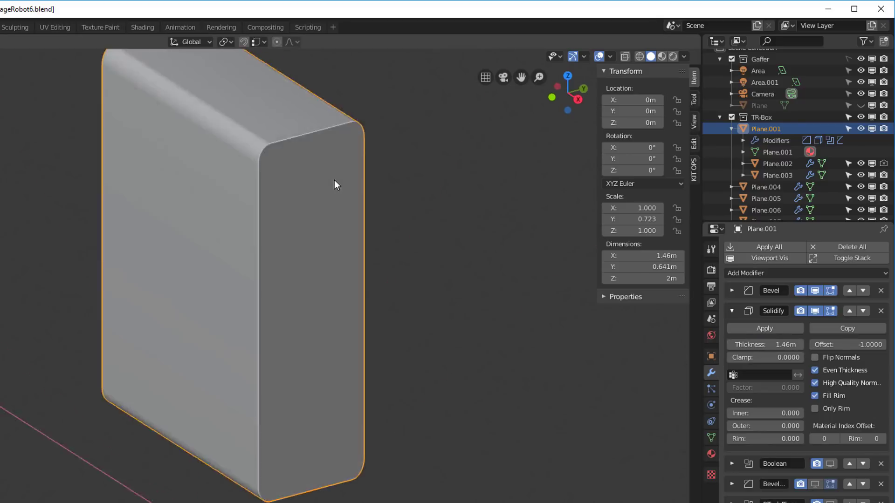
pyautogui.moveTo(334, 179); pyautogui.dragTo(340, 184, button='middle')
pyautogui.click(732, 311)
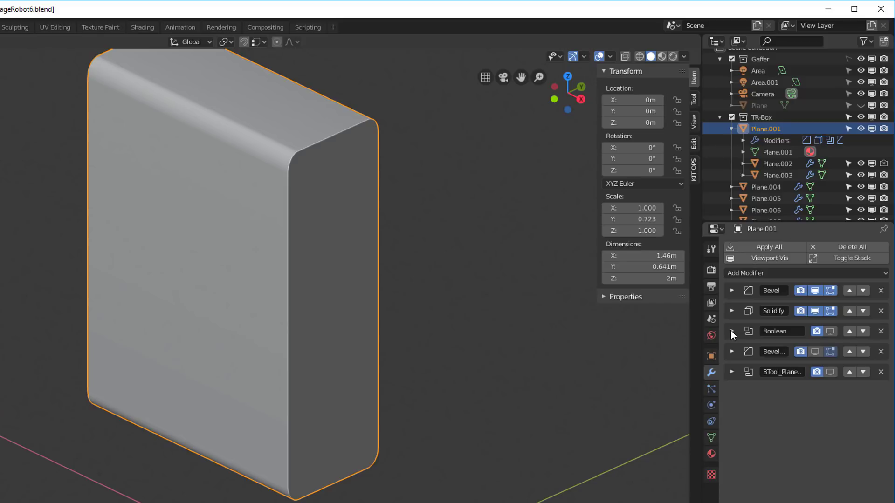
# Turn on the box's Boolean modifier in the viewport to show the slot cutout, and collapse its settings
pyautogui.click(732, 331)
pyautogui.moveTo(475, 390)
pyautogui.mouseDown(button='middle')
pyautogui.moveTo(442, 343)
pyautogui.moveTo(385, 362)
pyautogui.moveTo(465, 389)
pyautogui.mouseUp(button='middle')
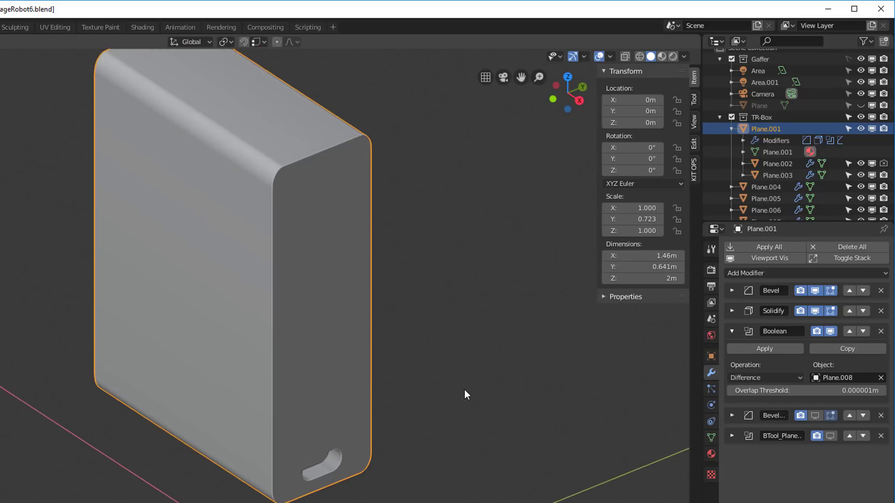
pyautogui.click(731, 331)
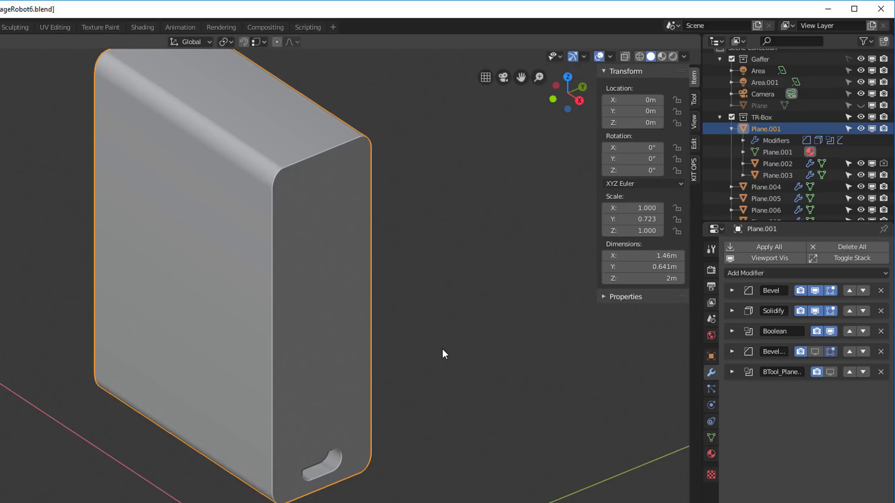
# Leave the box's local view, select the slot's cutter Plane.008 near the box's lower edge, and isolate it in local view
pyautogui.press('KP_Divide')
pyautogui.moveTo(317, 409)
pyautogui.mouseDown(button='middle')
pyautogui.moveTo(292, 382)
pyautogui.moveTo(305, 397)
pyautogui.mouseUp(button='middle')
pyautogui.scroll(1, 299, 448)
pyautogui.scroll(3, 300, 449)
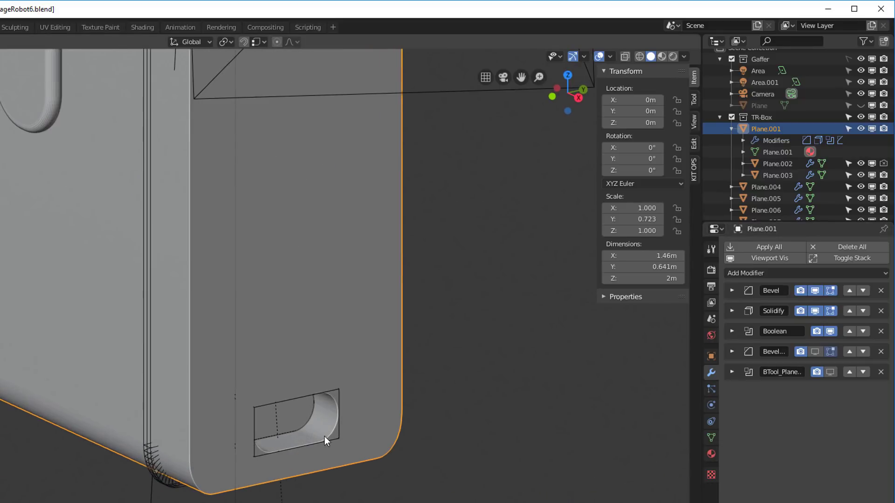
pyautogui.click(336, 440)
pyautogui.moveTo(406, 402); pyautogui.dragTo(363, 407, button='middle')
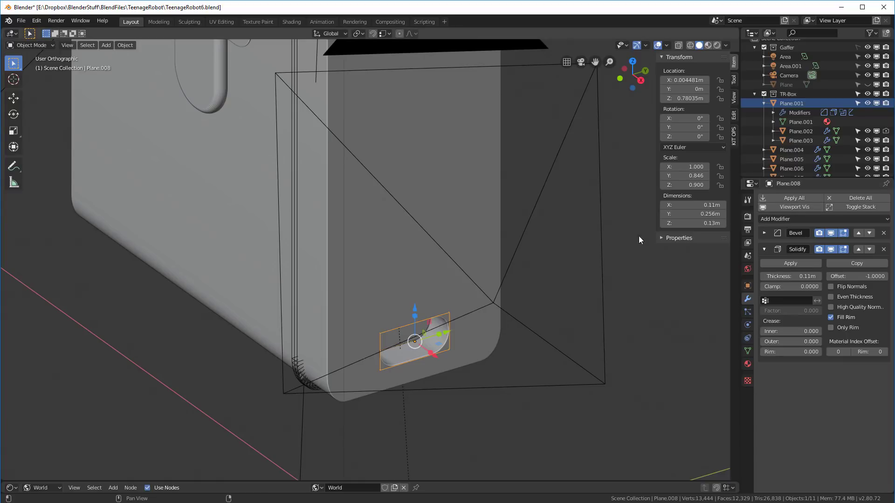
pyautogui.press('KP_Divide')
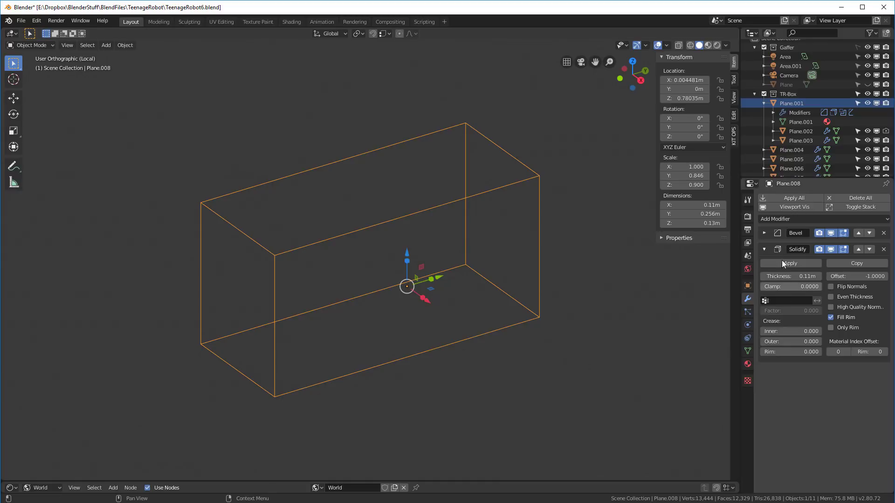
# Hide all of the cutter's modifiers in the viewport and re-enable Bevel and Solidify one after the other
pyautogui.click(783, 208)
pyautogui.moveTo(582, 218); pyautogui.dragTo(593, 213, button='middle')
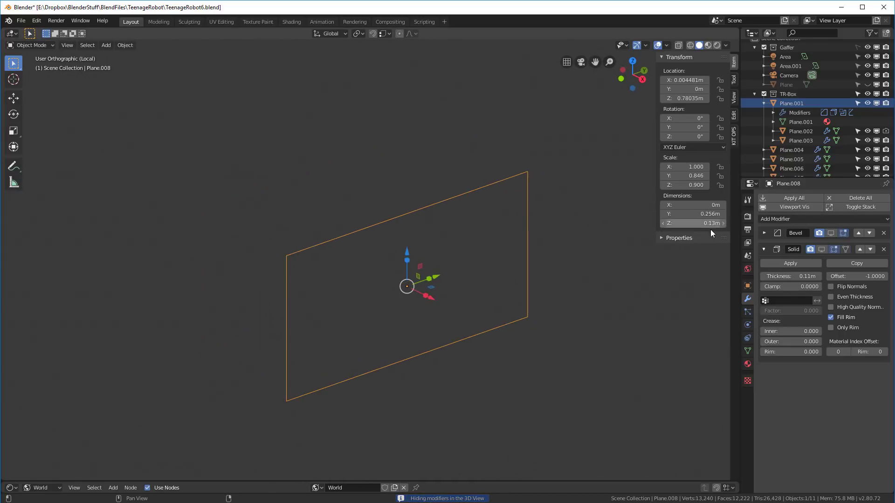
pyautogui.click(834, 233)
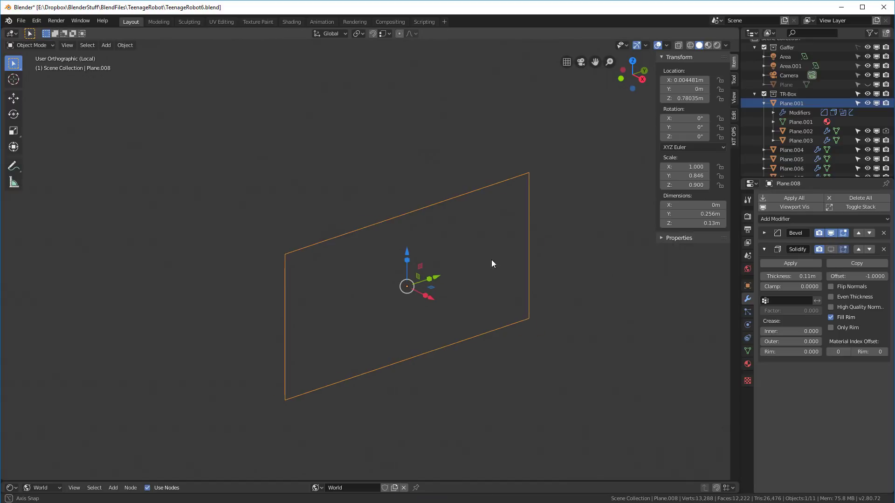
pyautogui.moveTo(491, 261); pyautogui.dragTo(555, 254, button='middle')
pyautogui.click(833, 249)
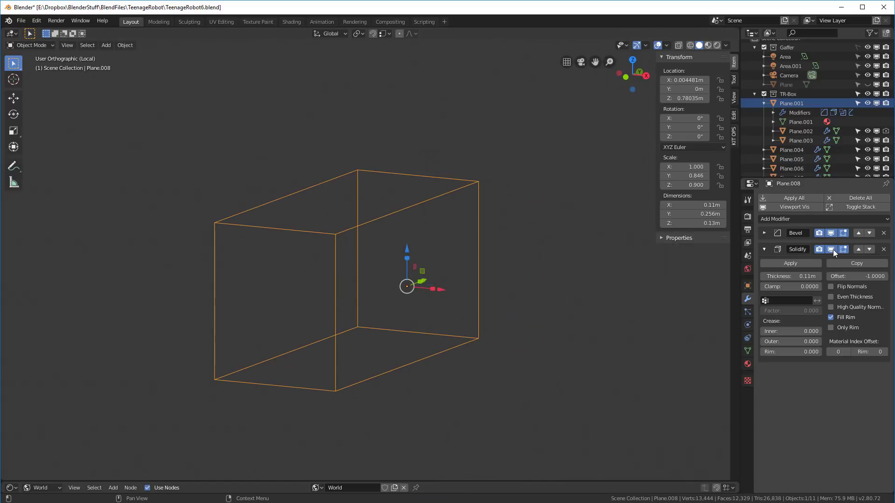
pyautogui.moveTo(601, 273); pyautogui.dragTo(460, 211, button='middle')
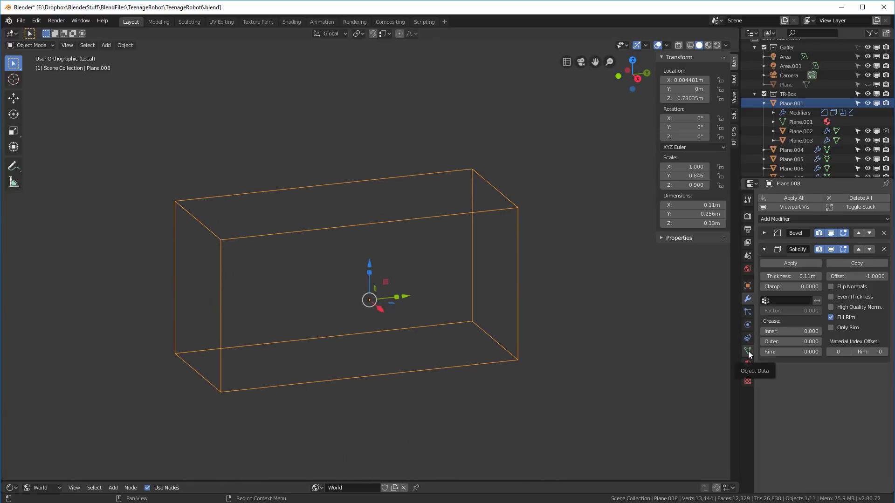
# Change the cutter's viewport display type to Wire
pyautogui.click(748, 286)
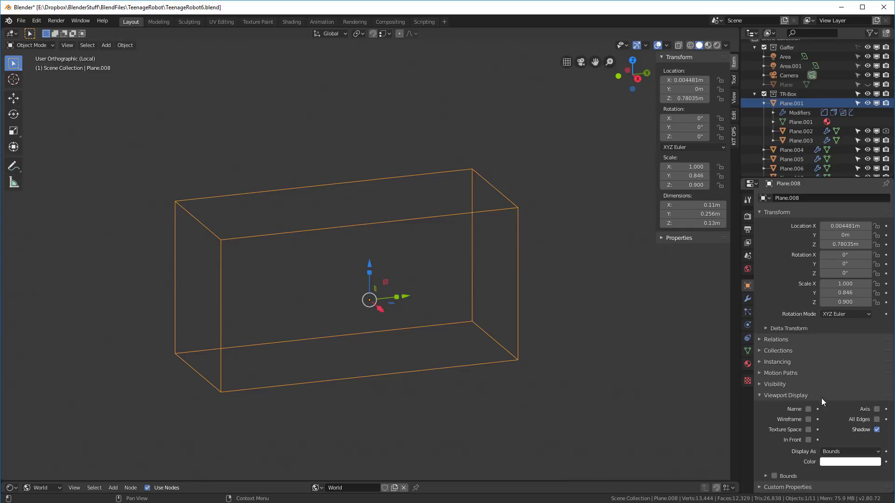
pyautogui.click(868, 451)
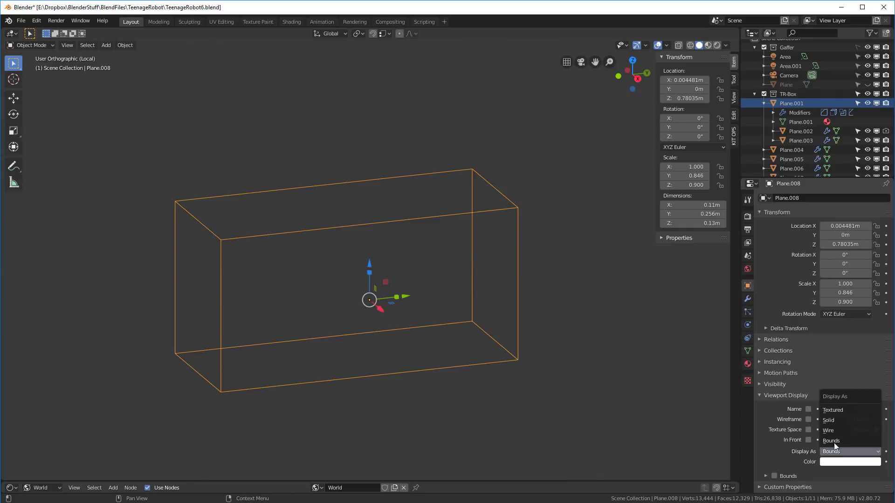
pyautogui.click(835, 430)
pyautogui.moveTo(627, 298)
pyautogui.mouseDown(button='middle')
pyautogui.moveTo(507, 197)
pyautogui.moveTo(506, 220)
pyautogui.moveTo(396, 275)
pyautogui.mouseUp(button='middle')
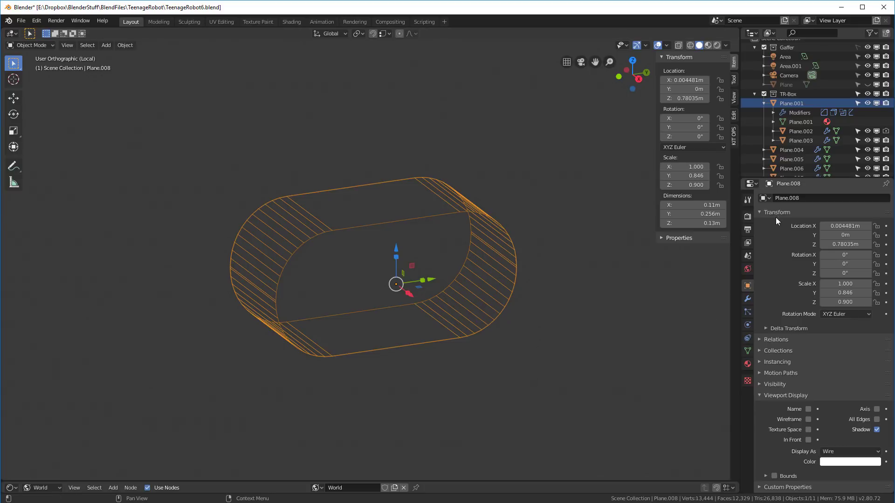
# Set the limit method of the cutter's Bevel modifier to Weight and inspect the rounded ends up close
pyautogui.click(747, 299)
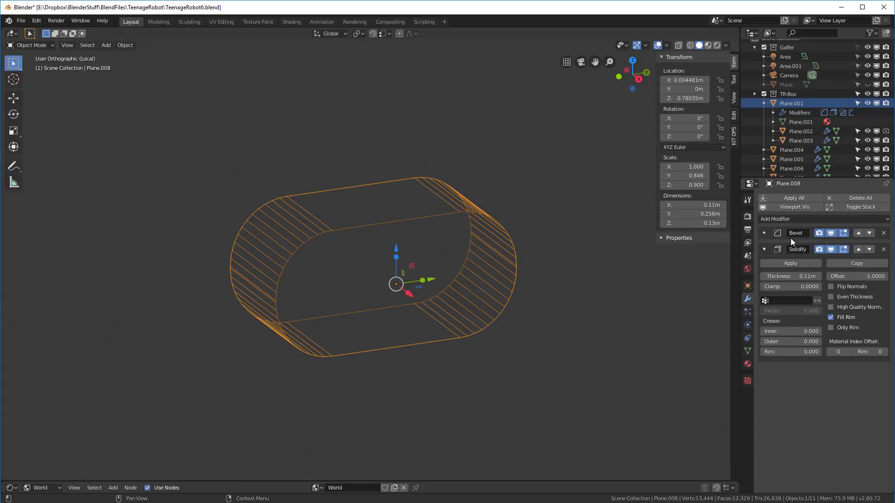
pyautogui.click(769, 236)
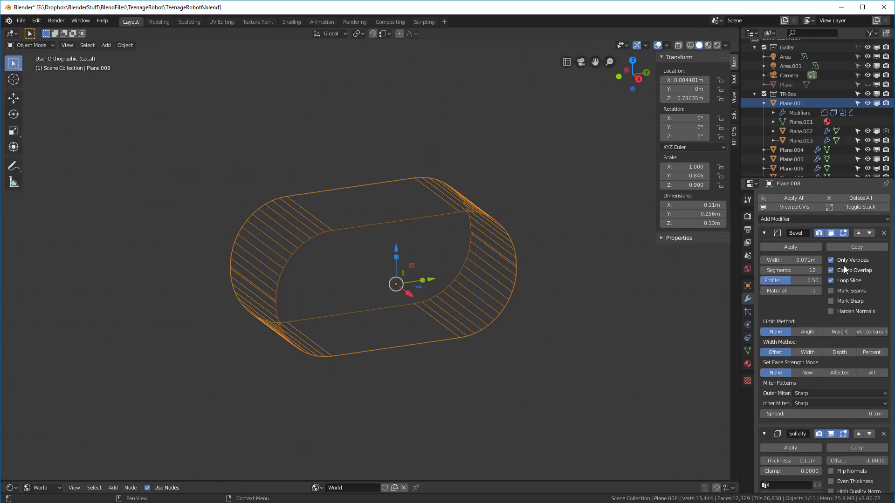
pyautogui.click(843, 332)
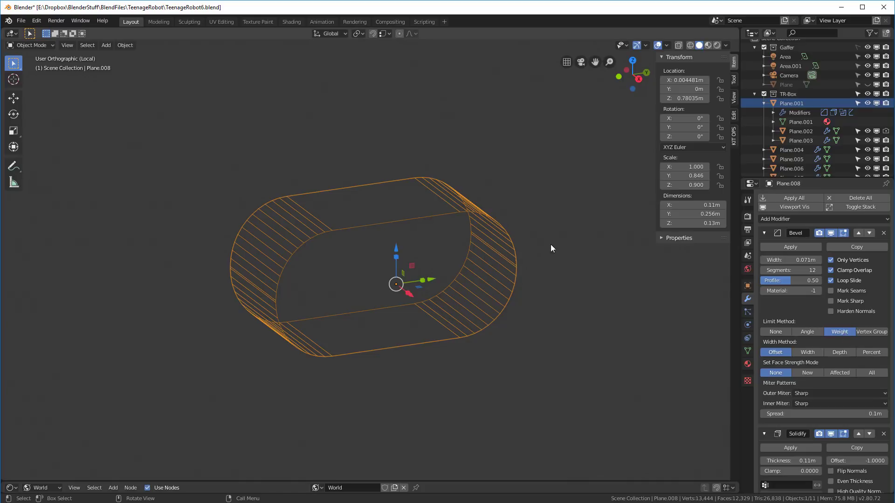
pyautogui.moveTo(326, 230); pyautogui.dragTo(345, 254, button='middle')
pyautogui.scroll(7, 363, 327)
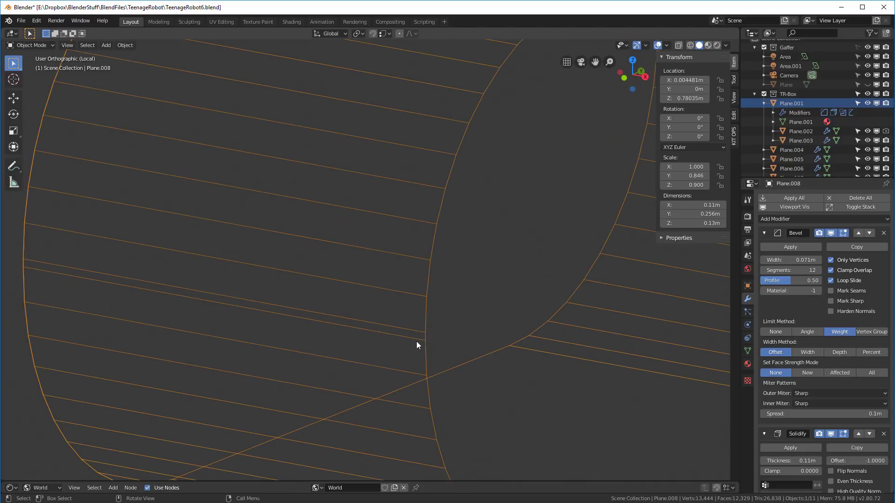
pyautogui.scroll(-6, 417, 342)
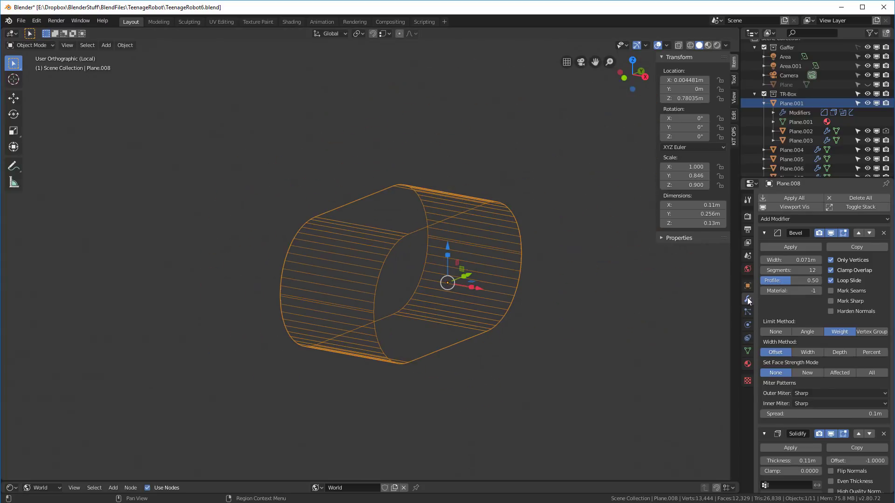
# Change the cutter's viewport display type to Textured
pyautogui.click(748, 286)
pyautogui.click(851, 452)
pyautogui.click(840, 407)
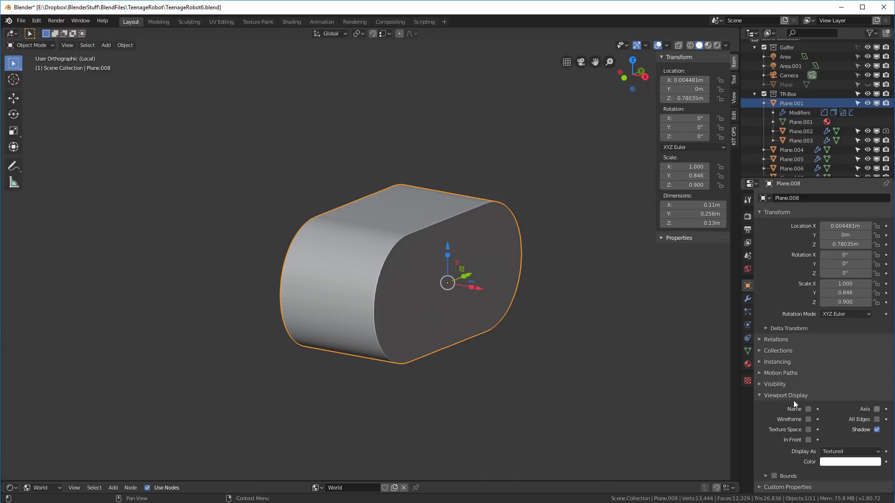
pyautogui.moveTo(501, 255); pyautogui.dragTo(535, 266, button='middle')
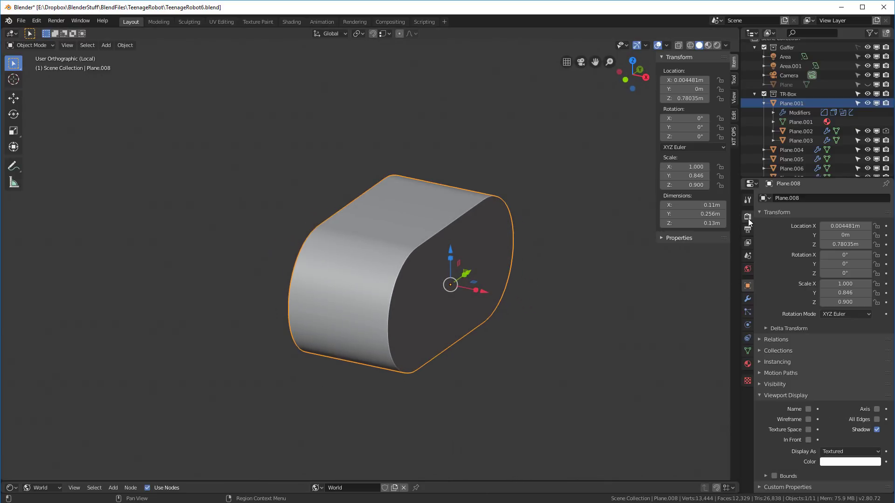
# Try widths of about 0.78 m and 0.60 m on the cutter's Bevel modifier, checking the rounded ends
pyautogui.click(748, 300)
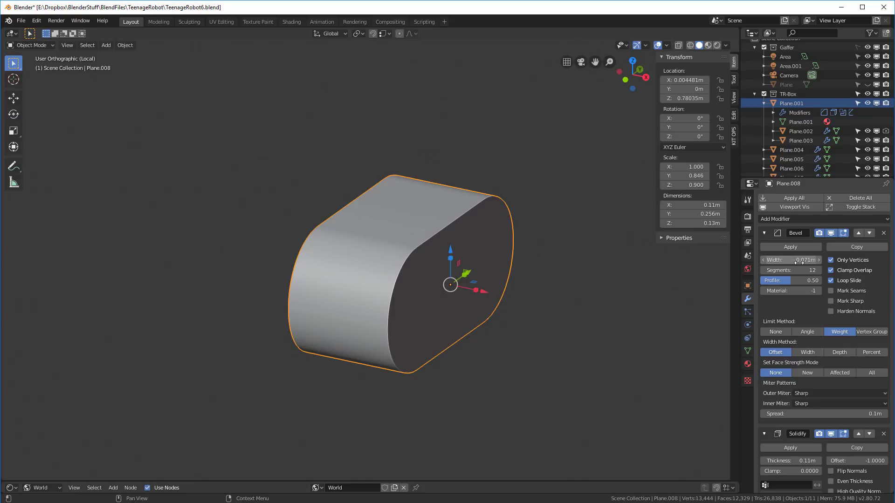
pyautogui.moveTo(819, 264); pyautogui.dragTo(863, 264)
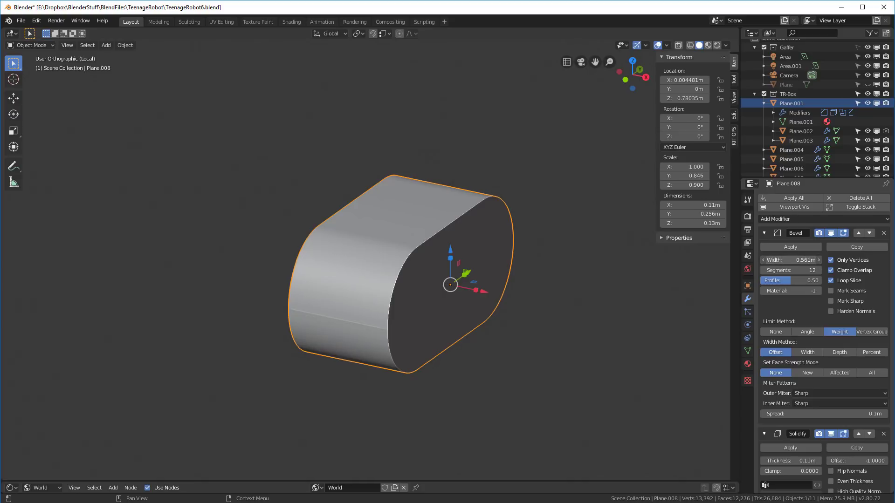
pyautogui.moveTo(363, 286)
pyautogui.mouseDown(button='middle')
pyautogui.moveTo(342, 268)
pyautogui.moveTo(196, 270)
pyautogui.moveTo(376, 298)
pyautogui.mouseUp(button='middle')
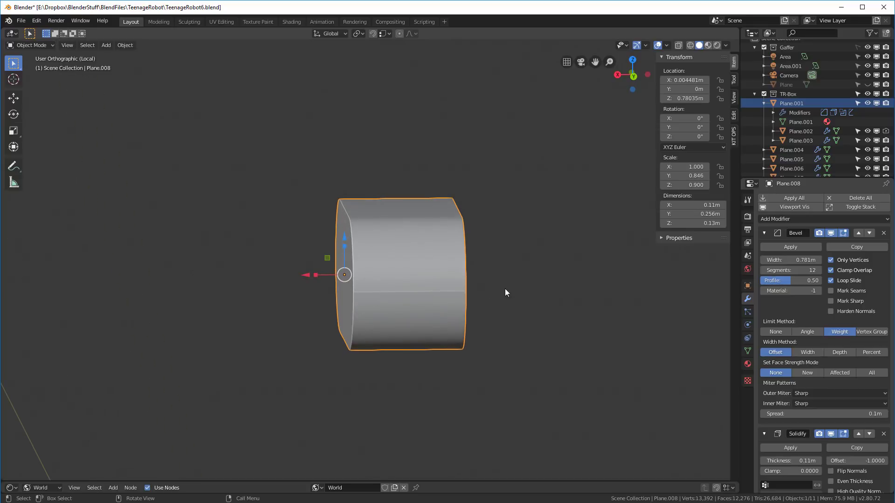
pyautogui.moveTo(505, 292); pyautogui.dragTo(520, 313, button='middle')
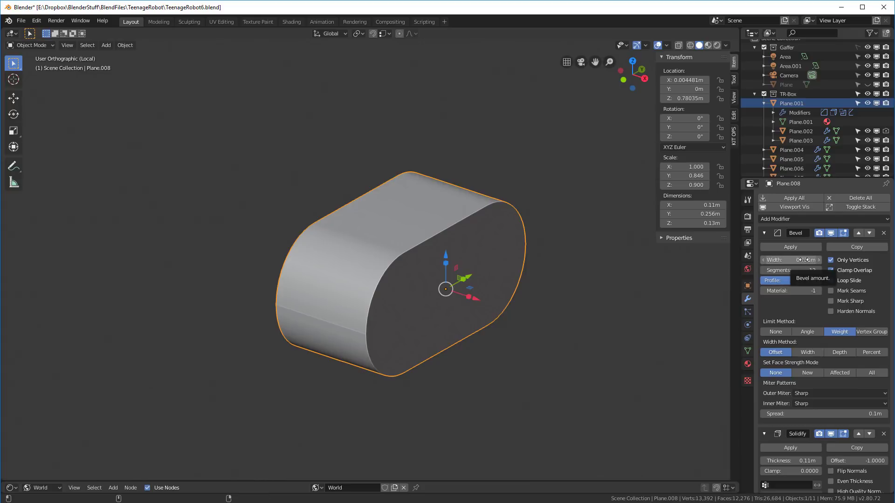
pyautogui.moveTo(803, 260); pyautogui.dragTo(819, 260)
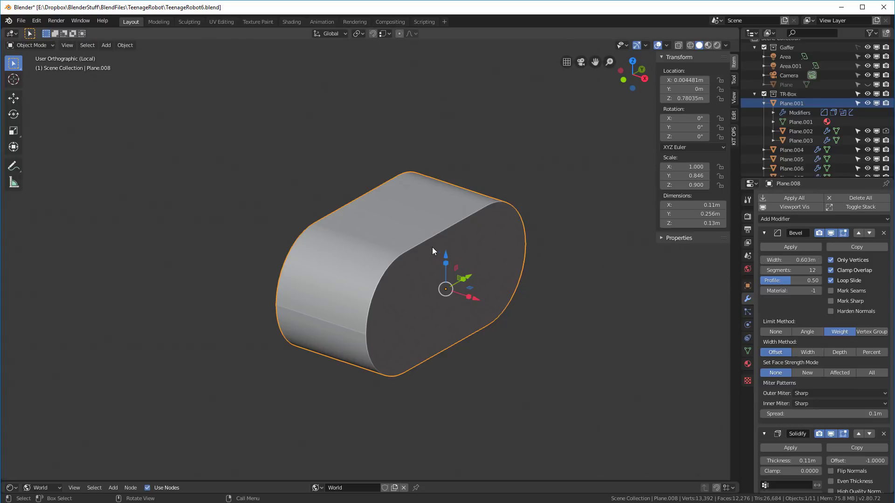
# Show the wireframe over the cutter and reduce its Bevel modifier's width to about 0.247 m
pyautogui.press('q')
pyautogui.click(381, 258)
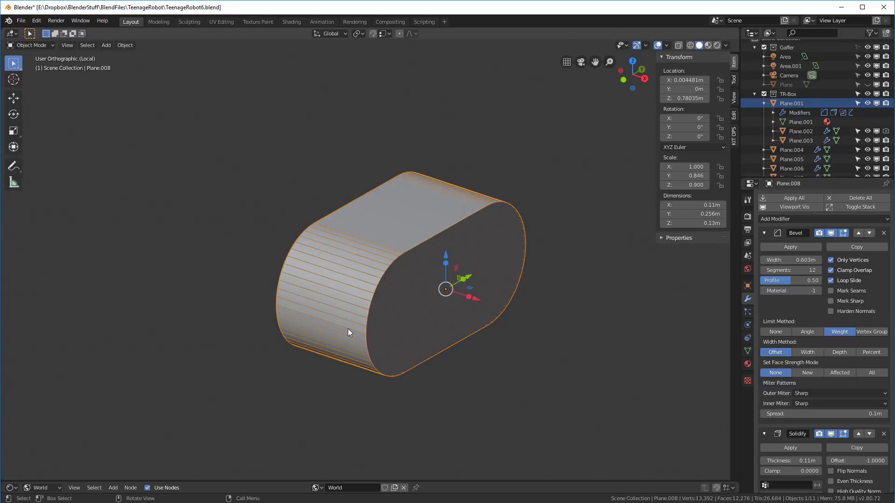
pyautogui.moveTo(348, 329); pyautogui.dragTo(360, 295, button='middle')
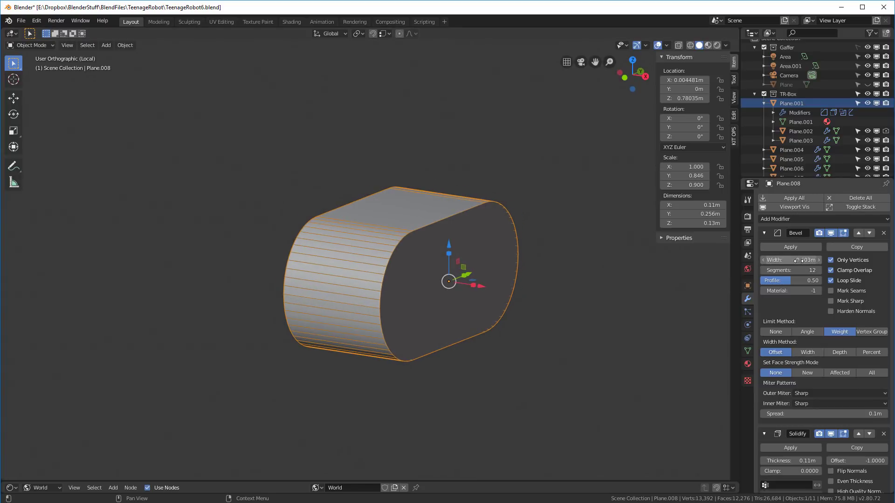
pyautogui.moveTo(799, 261)
pyautogui.mouseDown()
pyautogui.moveTo(764, 262)
pyautogui.moveTo(797, 261)
pyautogui.mouseUp()
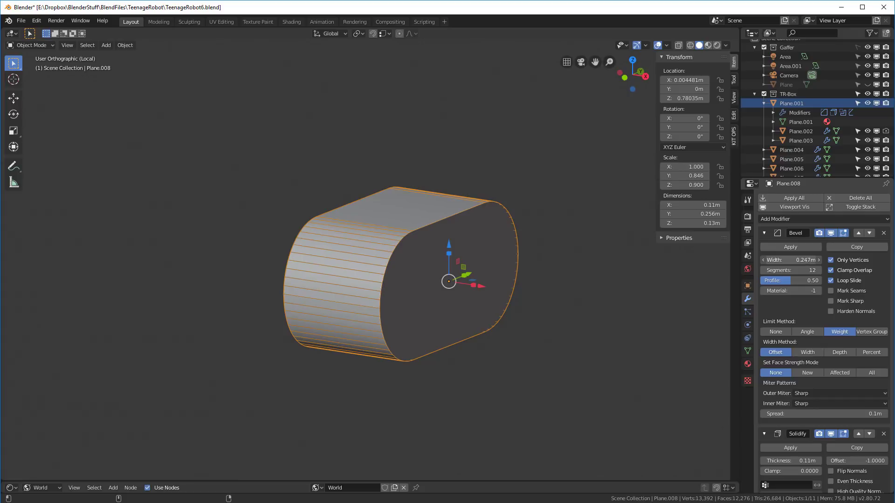
# Reduce the cutter's Bevel modifier width to about 0.069 m, hide the wireframe and check the rounded ends
pyautogui.moveTo(798, 261)
pyautogui.mouseDown()
pyautogui.moveTo(807, 261)
pyautogui.moveTo(787, 262)
pyautogui.mouseUp()
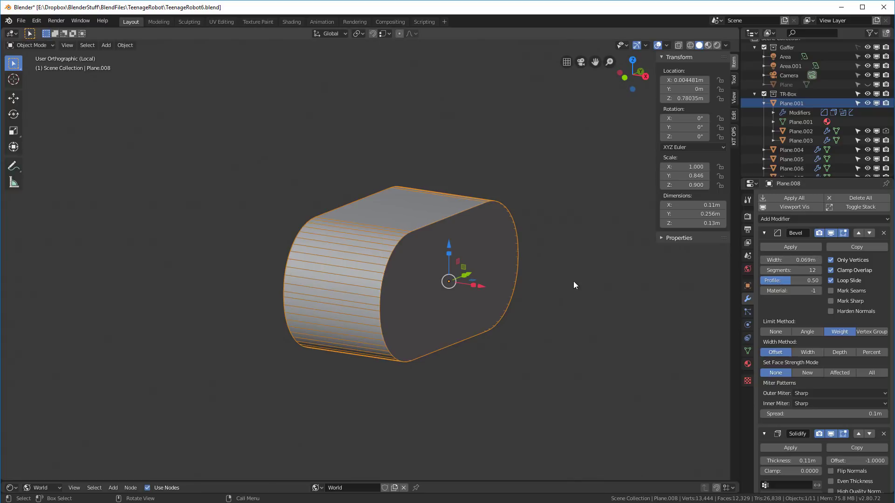
pyautogui.rightClick(540, 270)
pyautogui.click(541, 269)
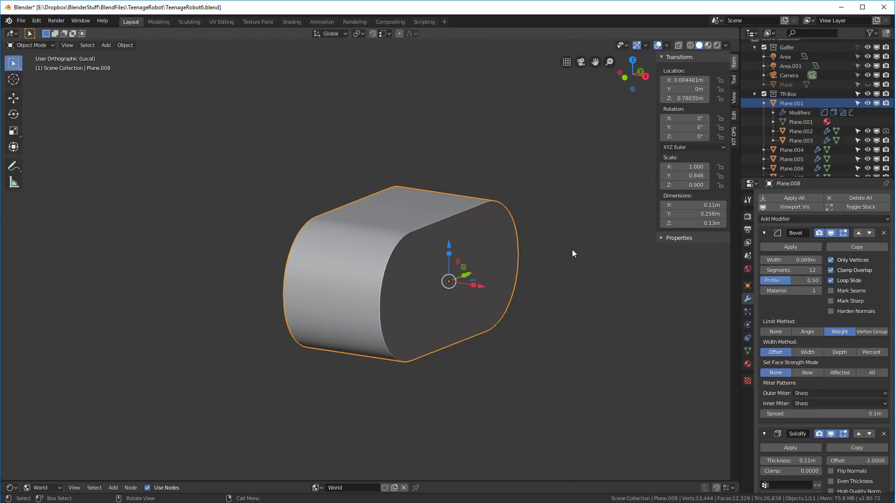
pyautogui.moveTo(572, 250); pyautogui.dragTo(481, 217, button='middle')
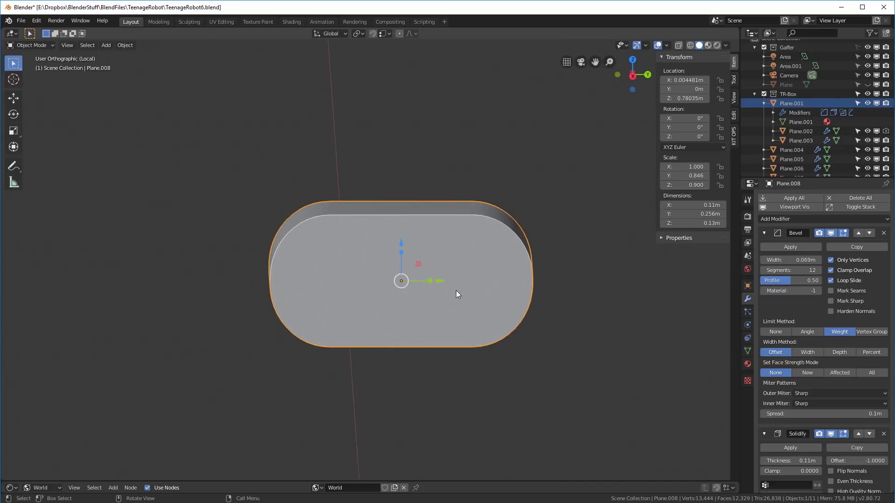
pyautogui.moveTo(457, 291); pyautogui.dragTo(493, 297, button='middle')
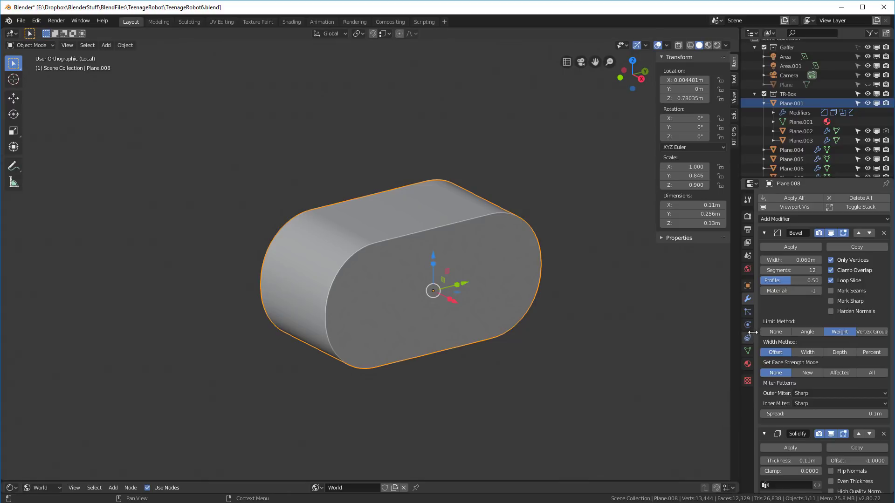
# Leave the cutter's isolated view, collapse its Bevel and Solidify modifiers, and set its viewport display type to Wire
pyautogui.press('KP_Divide')
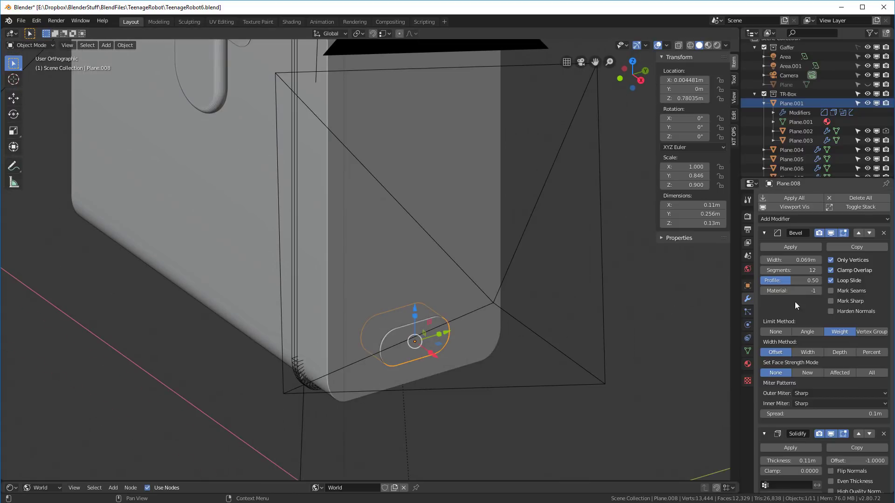
pyautogui.click(764, 232)
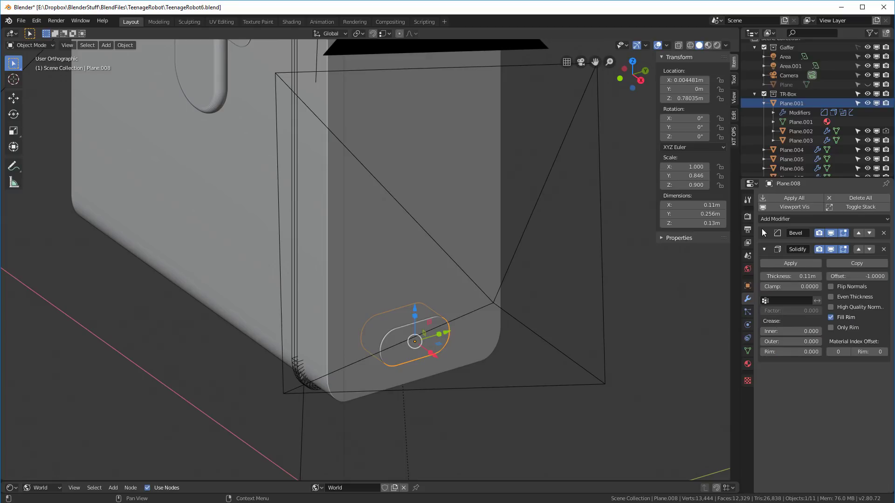
pyautogui.click(764, 249)
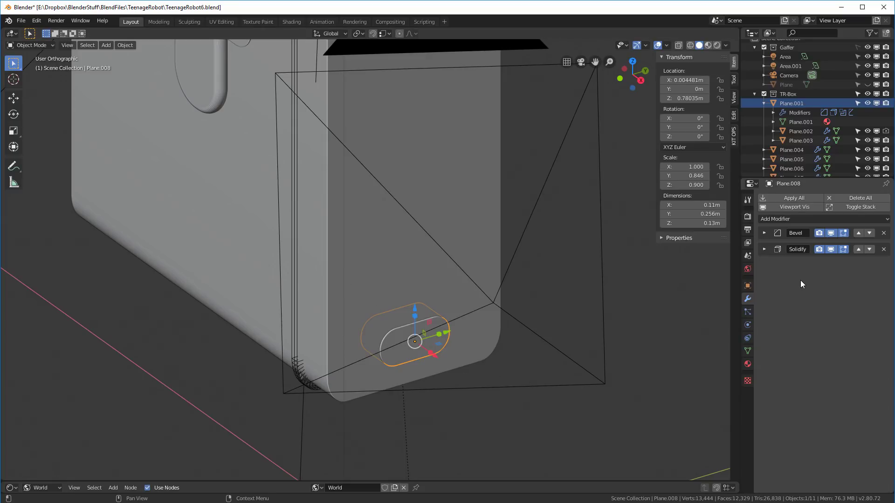
pyautogui.click(748, 286)
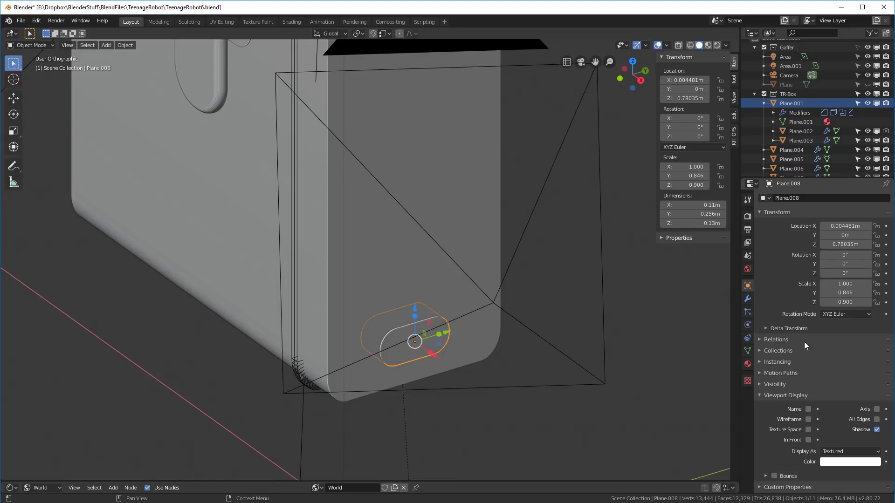
pyautogui.click(844, 452)
pyautogui.click(832, 429)
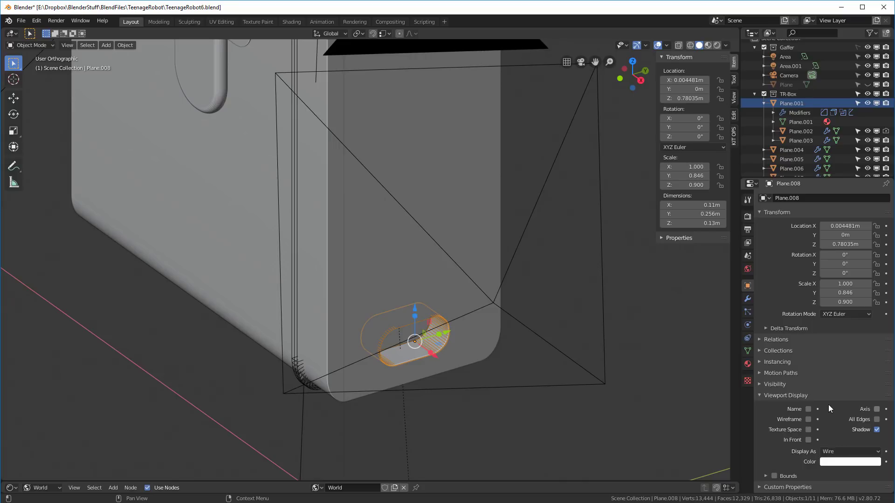
# Switch the cutter's viewport display type to Textured and back to Wire using the quick favorites
pyautogui.press('q')
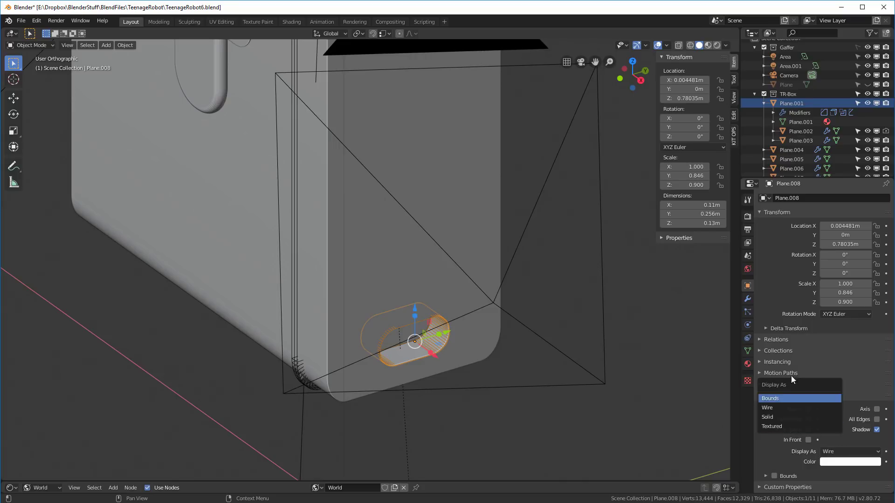
pyautogui.press('q')
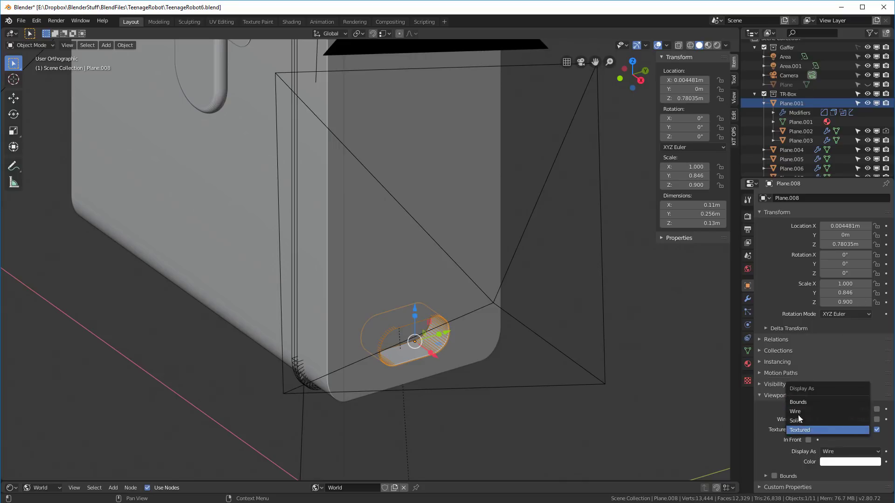
pyautogui.click(798, 432)
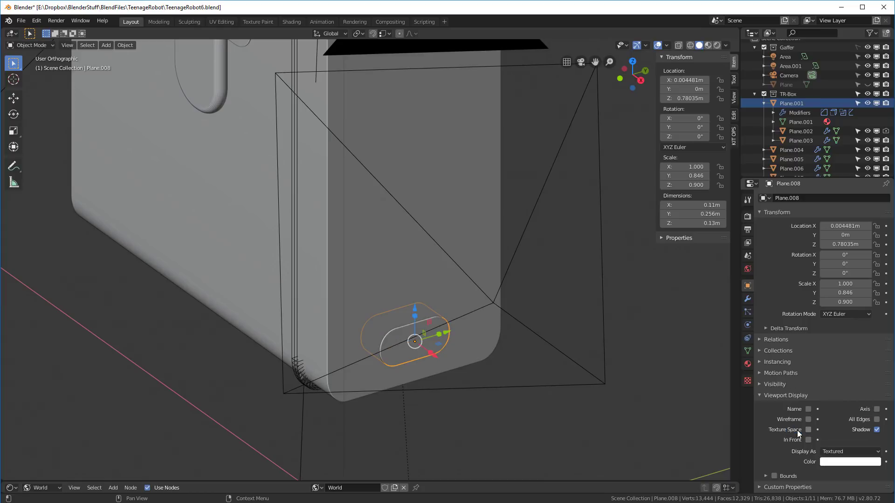
pyautogui.press('q')
pyautogui.click(804, 421)
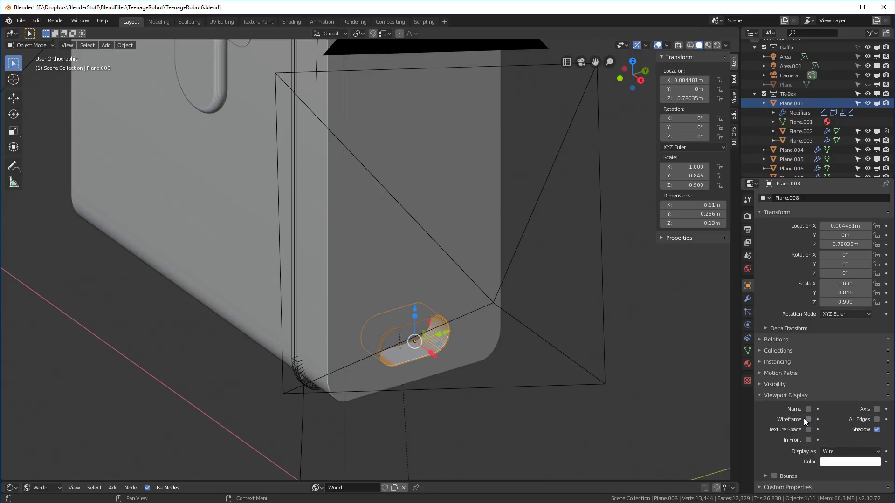
# Select the robot's main box, Plane.001, and show its modifier stack
pyautogui.click(624, 292)
pyautogui.press('Home')
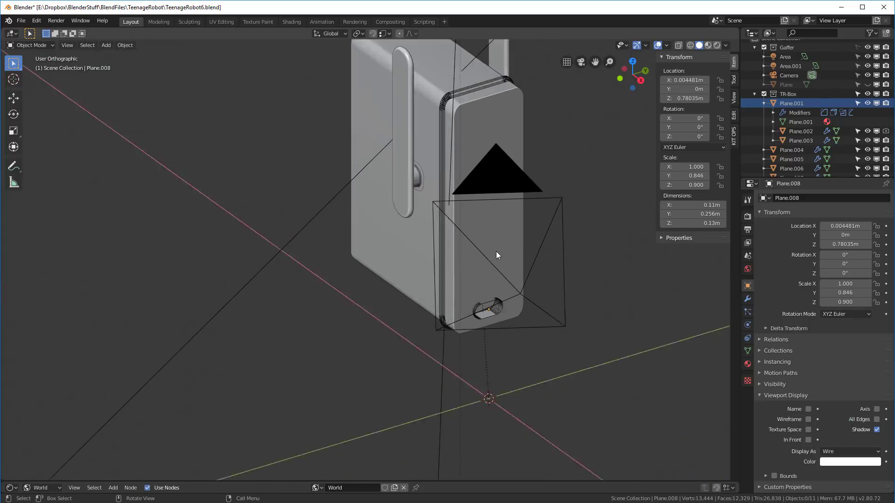
pyautogui.scroll(2, 497, 251)
pyautogui.click(451, 90)
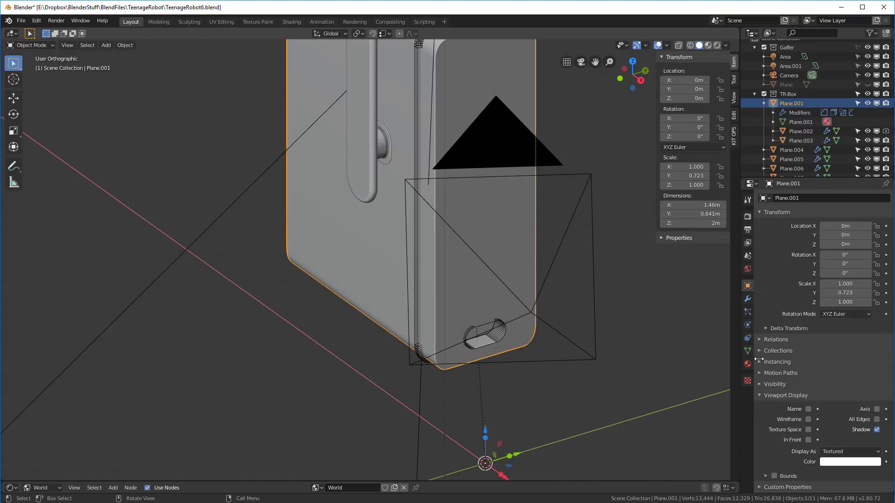
pyautogui.click(748, 299)
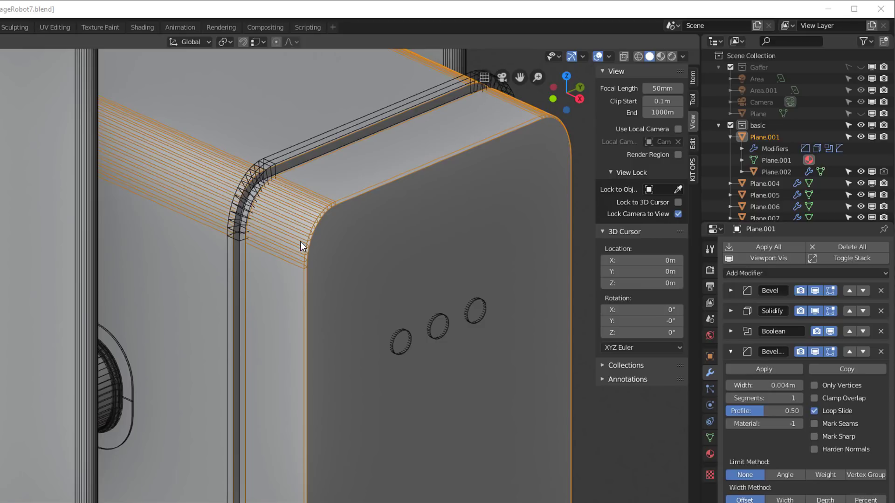
# Set the limit method of the box's last Bevel modifier to Angle and hide the wireframe
pyautogui.scroll(4, 300, 242)
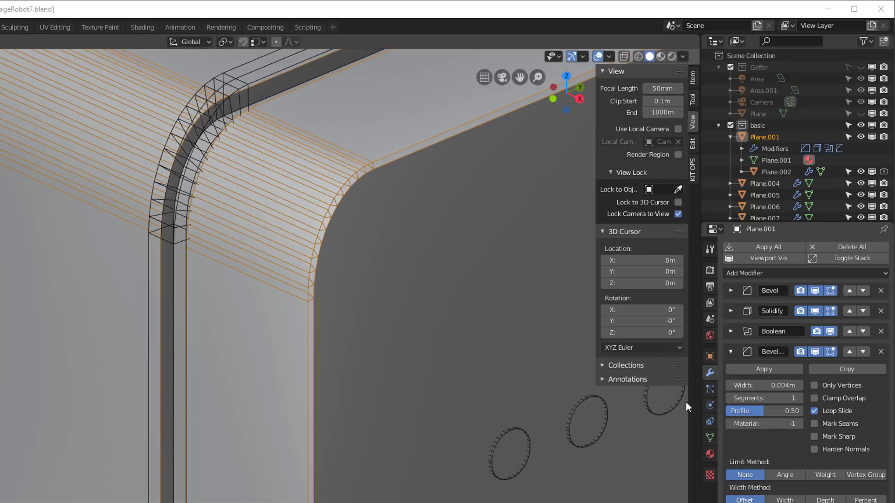
pyautogui.click(787, 475)
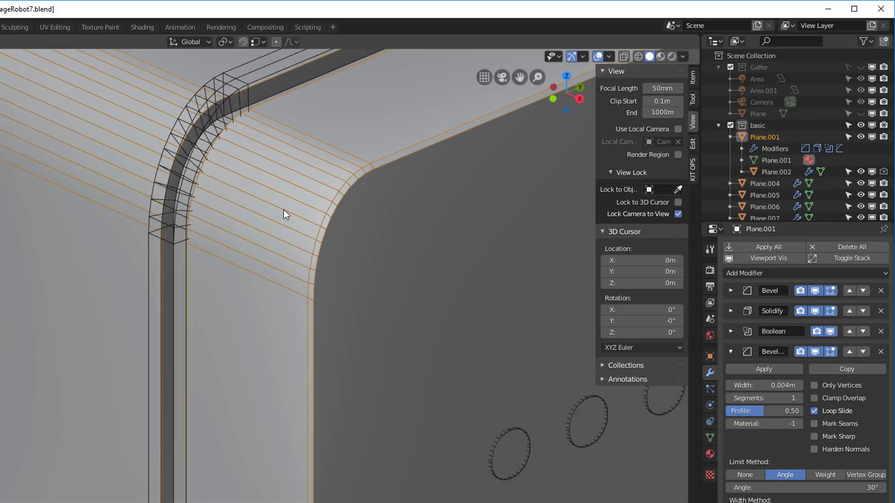
pyautogui.press('q')
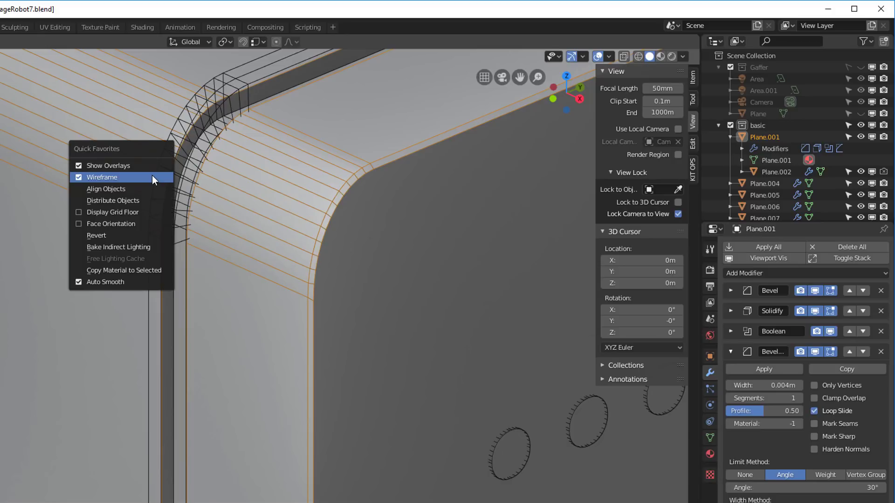
pyautogui.click(126, 180)
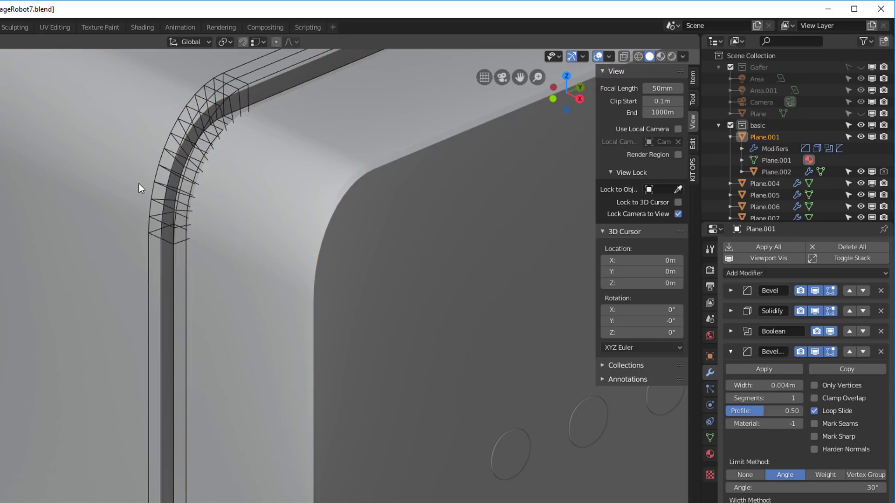
# Hide the viewport overlays and select Plane.002, the cutter of the groove around the box
pyautogui.press('q')
pyautogui.click(140, 171)
pyautogui.moveTo(140, 171); pyautogui.dragTo(194, 199, button='middle')
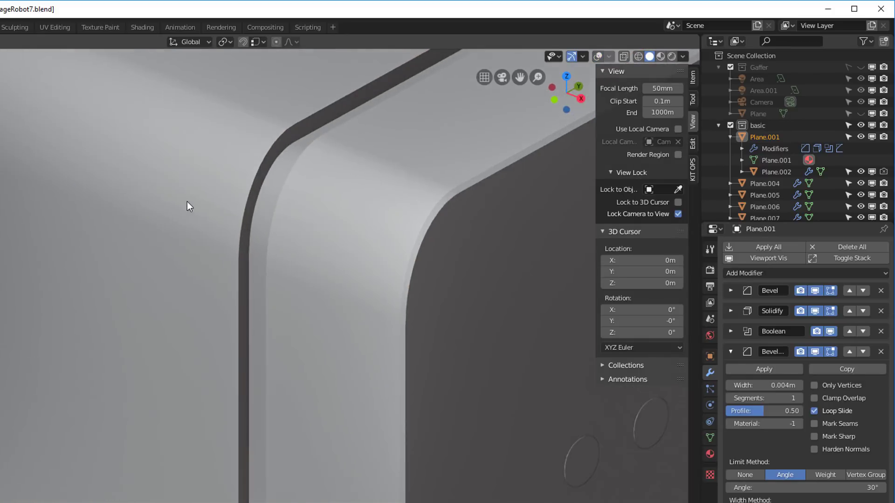
pyautogui.click(272, 197)
# Examine the groove and the bevelled edges at the box's front from several angles and distances
pyautogui.moveTo(272, 198); pyautogui.dragTo(337, 166, button='middle')
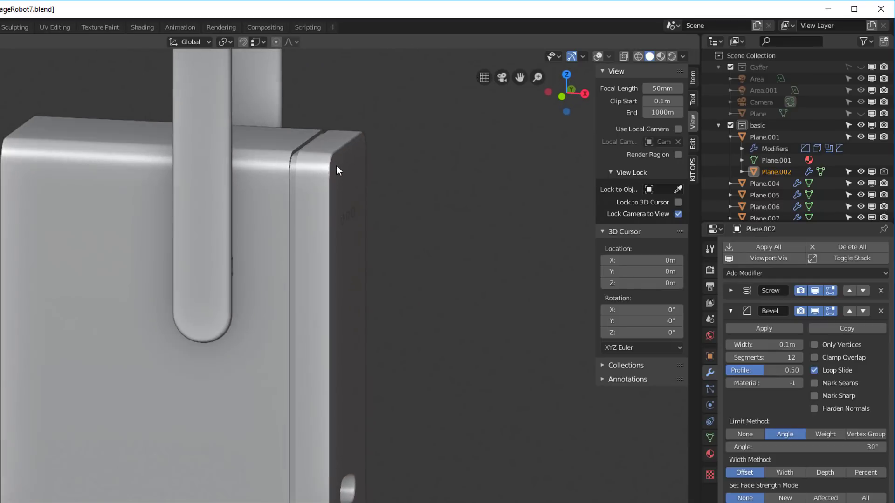
pyautogui.moveTo(333, 296); pyautogui.dragTo(394, 185, button='middle')
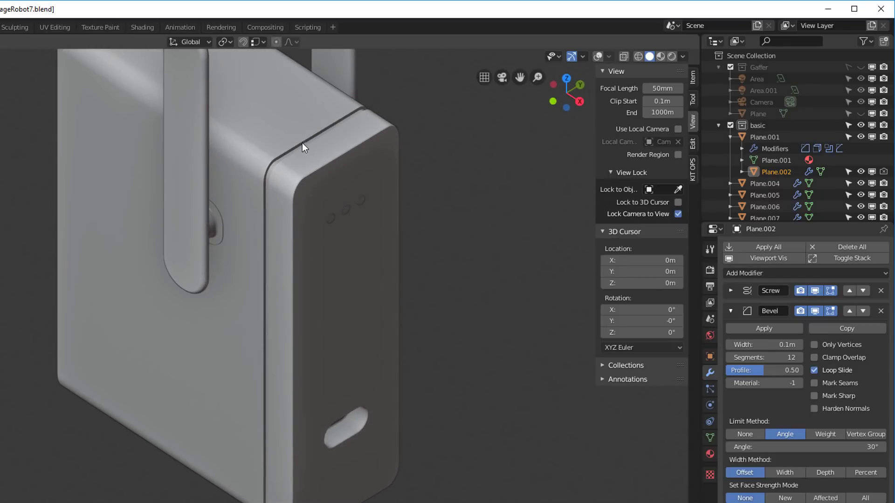
pyautogui.scroll(3, 302, 142)
pyautogui.moveTo(295, 158); pyautogui.dragTo(312, 159, button='middle')
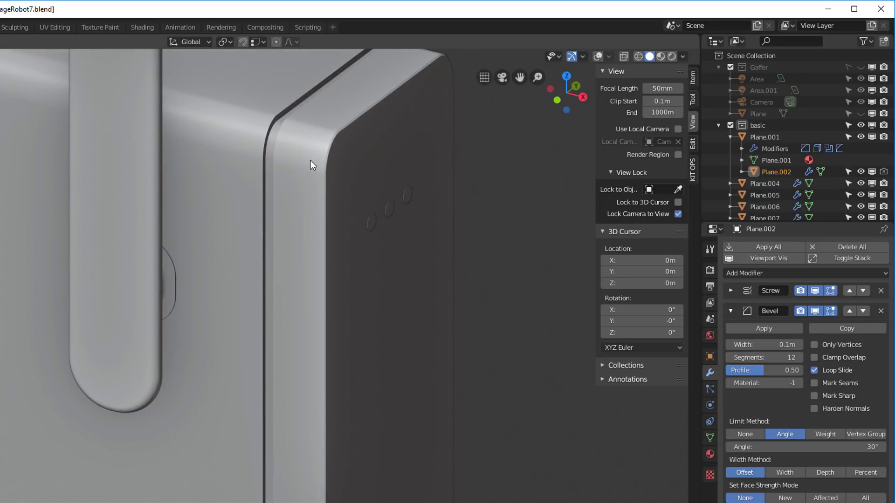
pyautogui.scroll(-3, 318, 165)
pyautogui.scroll(1, 320, 154)
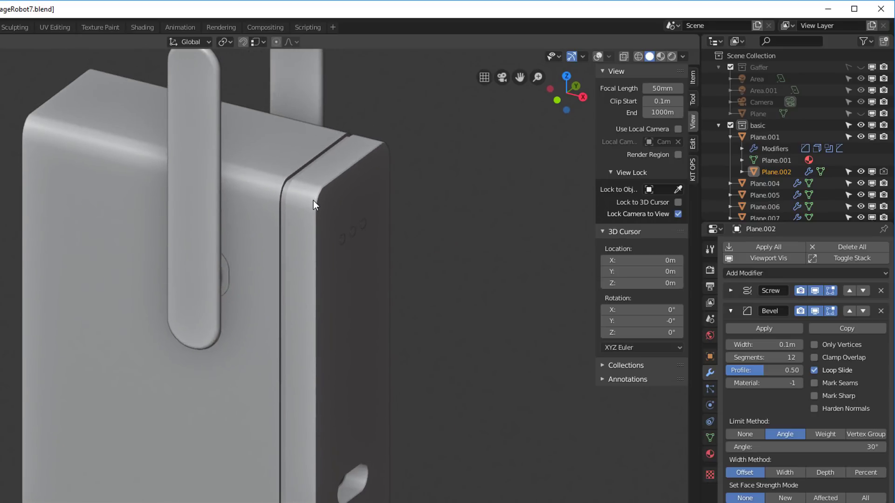
pyautogui.moveTo(313, 201)
pyautogui.mouseDown(button='middle')
pyautogui.moveTo(356, 192)
pyautogui.moveTo(319, 217)
pyautogui.moveTo(311, 210)
pyautogui.mouseUp(button='middle')
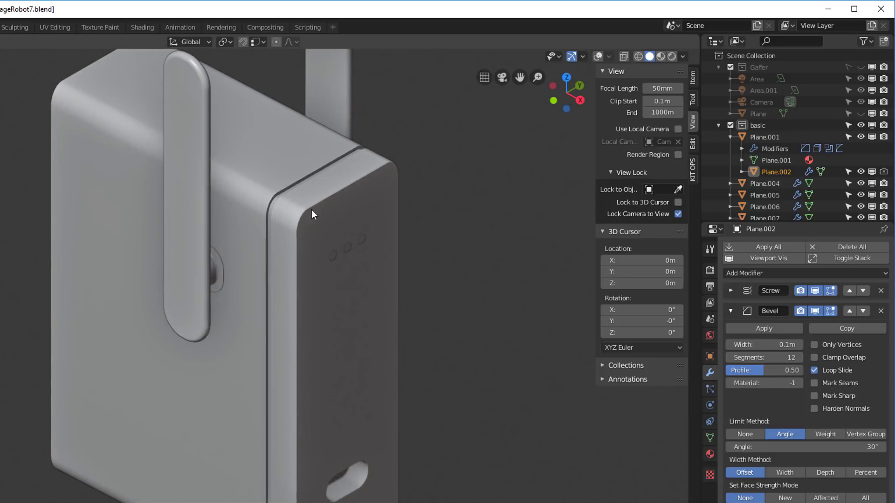
pyautogui.scroll(9, 302, 209)
pyautogui.scroll(-4, 302, 208)
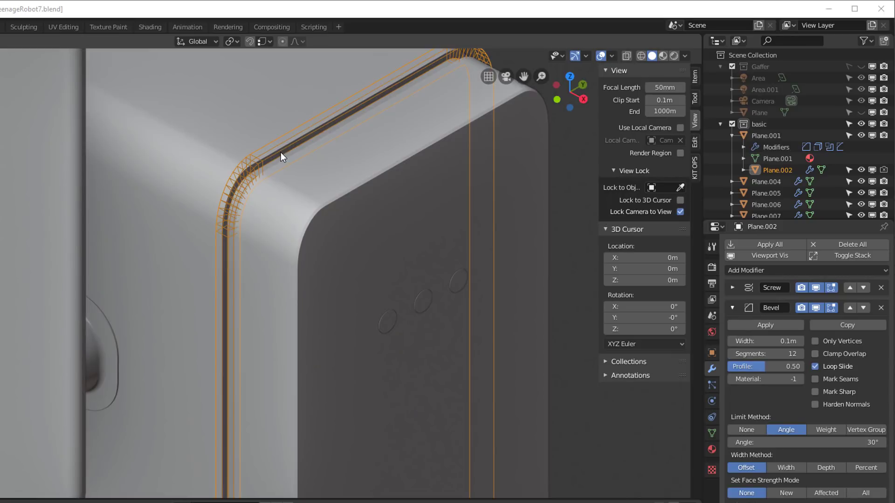
# Isolate the groove cutter, set its display type to Solid and inspect its rounded frame shape
pyautogui.press('KP_Divide')
pyautogui.moveTo(260, 324); pyautogui.dragTo(419, 278, button='middle')
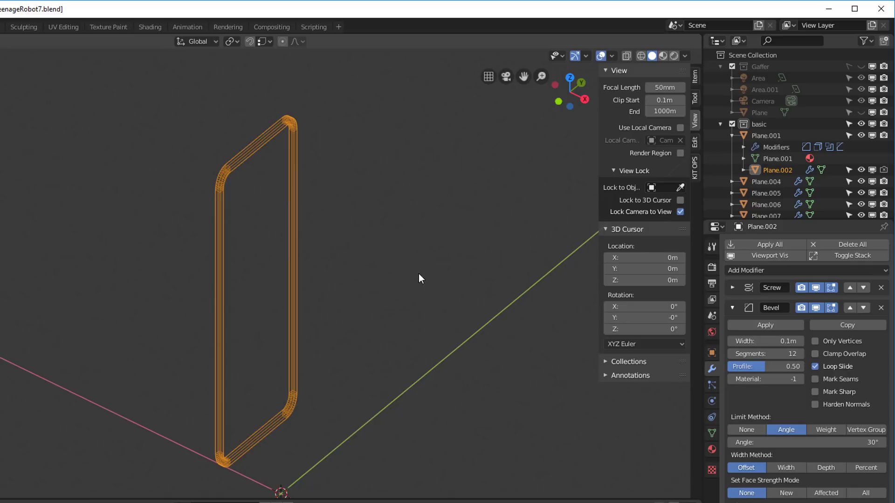
pyautogui.press('q')
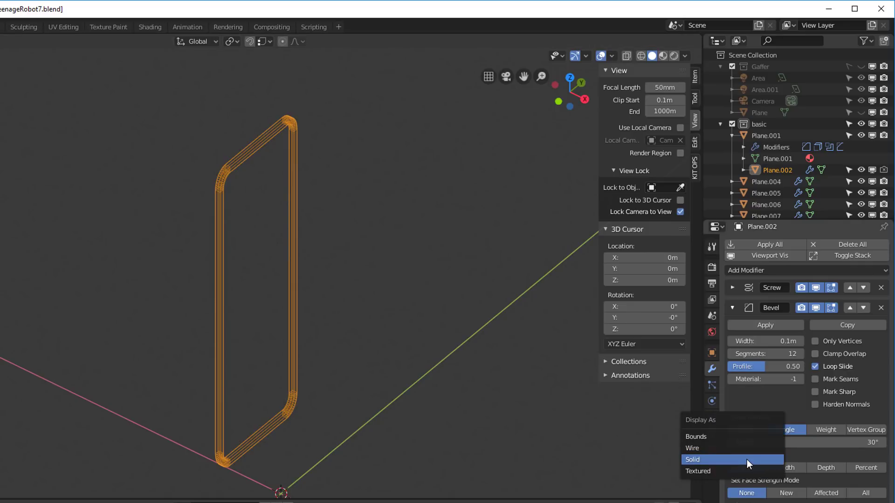
pyautogui.click(746, 460)
pyautogui.moveTo(303, 255)
pyautogui.mouseDown(button='middle')
pyautogui.moveTo(262, 226)
pyautogui.moveTo(148, 237)
pyautogui.moveTo(249, 260)
pyautogui.moveTo(379, 218)
pyautogui.moveTo(251, 105)
pyautogui.mouseUp(button='middle')
pyautogui.scroll(5, 251, 104)
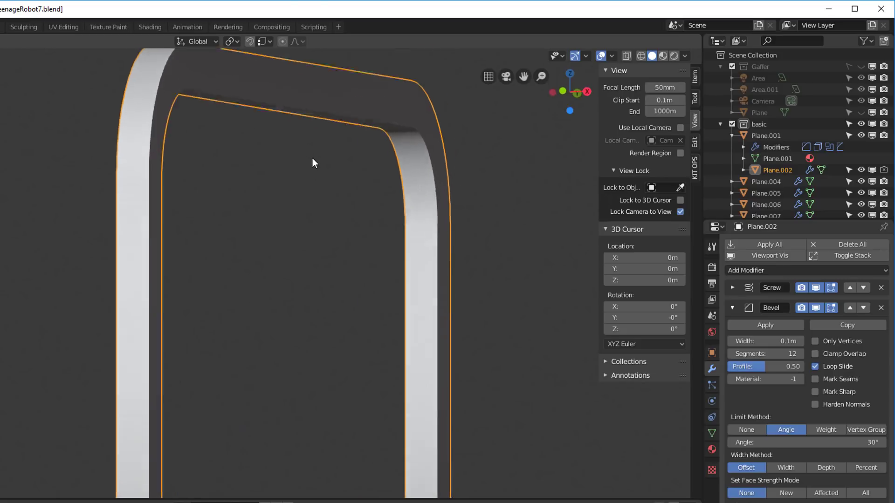
pyautogui.moveTo(312, 158); pyautogui.dragTo(256, 138, button='middle')
pyautogui.moveTo(175, 167); pyautogui.dragTo(256, 182, button='middle')
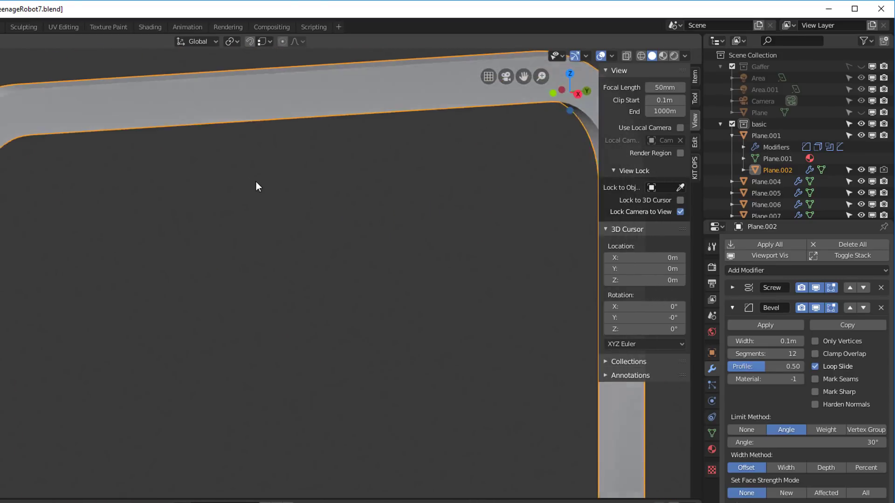
# Turn off the viewport visibility of the groove cutter's modifiers and expand its Screw modifier settings
pyautogui.scroll(-10, 248, 170)
pyautogui.press('KP_Decimal')
pyautogui.moveTo(352, 196); pyautogui.dragTo(359, 203, button='middle')
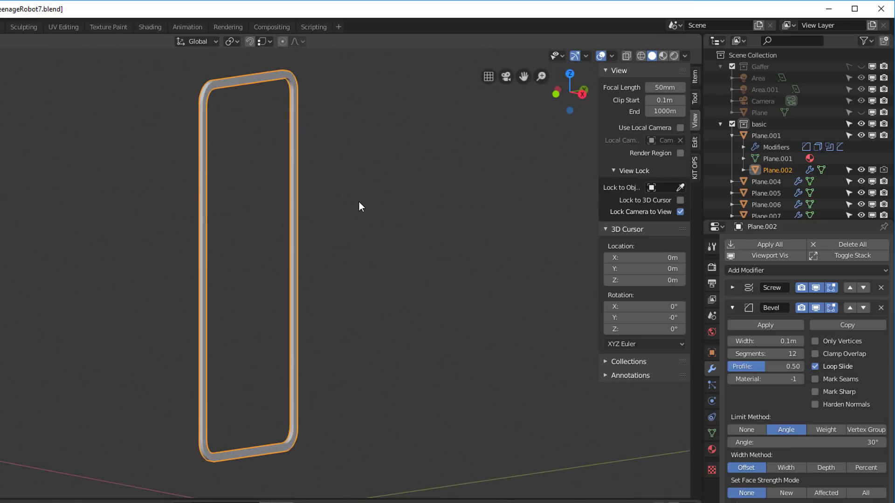
pyautogui.click(765, 256)
pyautogui.moveTo(403, 237); pyautogui.dragTo(386, 223, button='middle')
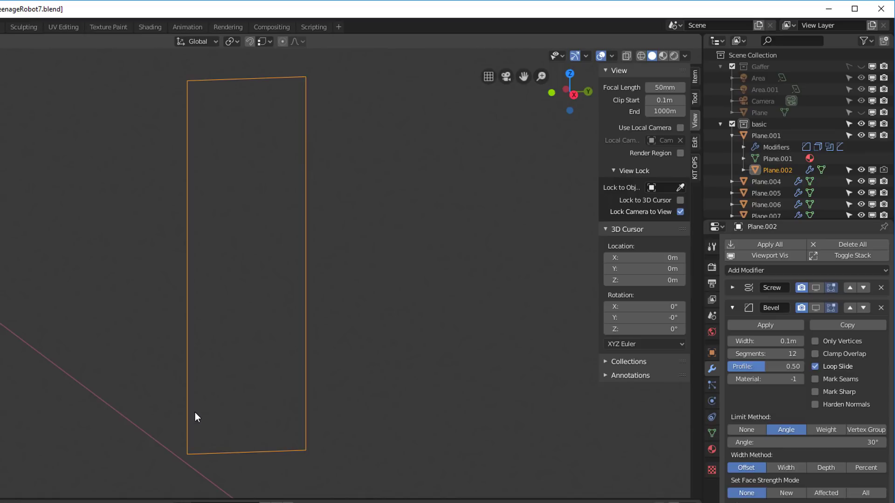
pyautogui.click(732, 287)
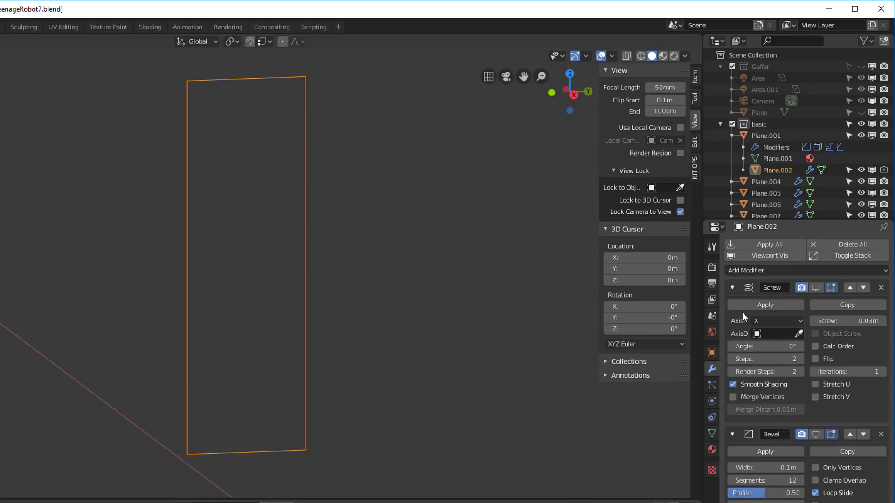
pyautogui.moveTo(315, 269); pyautogui.dragTo(351, 291, button='middle')
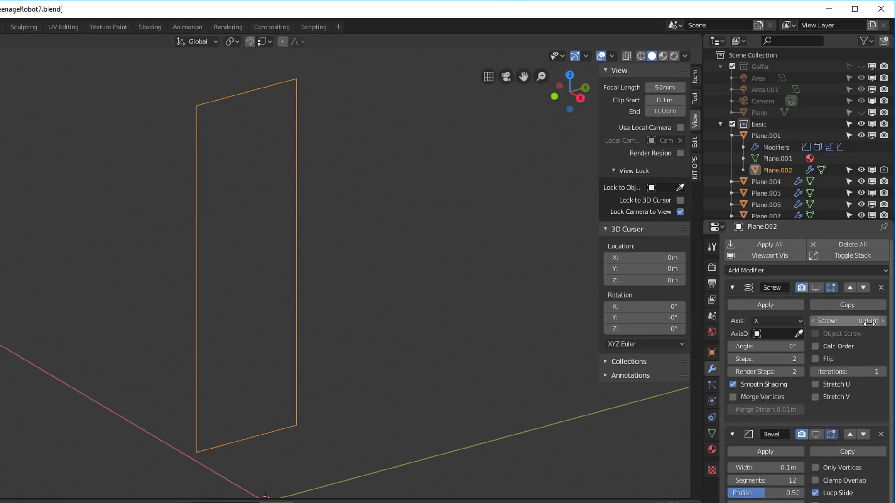
# Turn on the Screw modifier's viewport visibility for the groove cutter and enable the wireframe overlay
pyautogui.click(820, 288)
pyautogui.scroll(6, 229, 96)
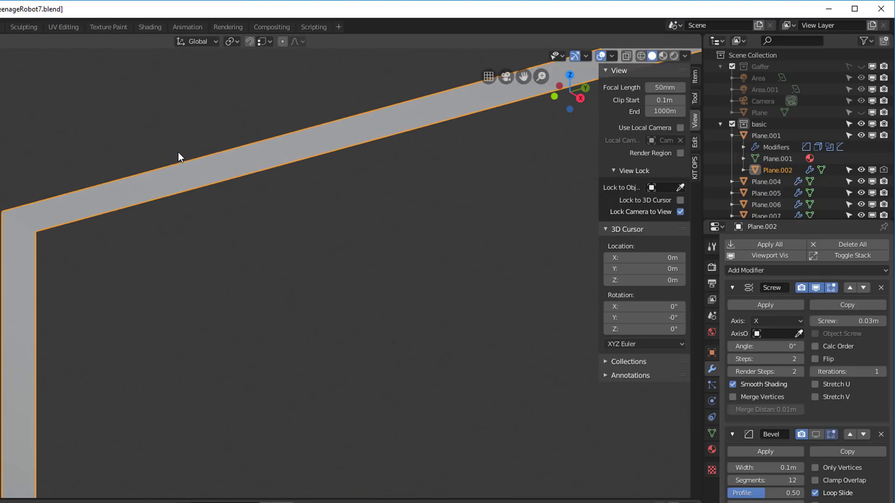
pyautogui.press('q')
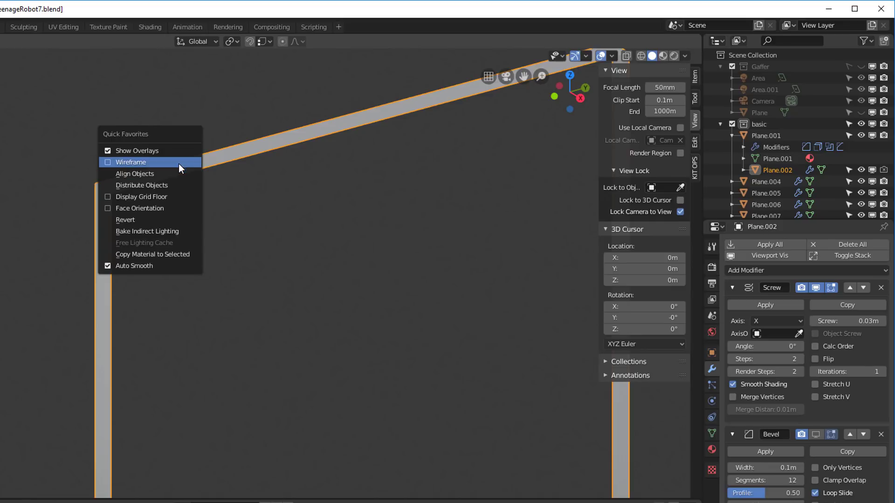
pyautogui.click(178, 163)
# Examine the wireframe of the screwed strip at its sharp corners and along the whole frame
pyautogui.scroll(-2, 209, 200)
pyautogui.moveTo(210, 207); pyautogui.dragTo(311, 208, button='middle')
pyautogui.scroll(4, 310, 208)
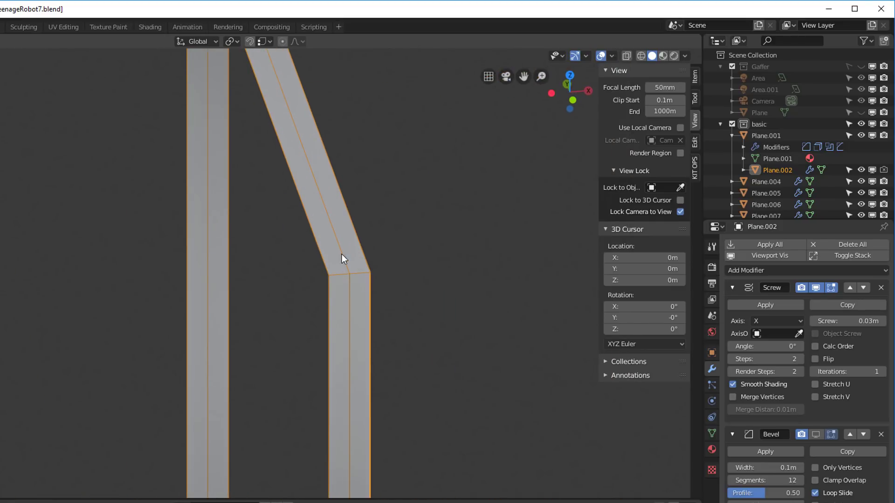
pyautogui.scroll(-3, 396, 275)
pyautogui.moveTo(382, 262); pyautogui.dragTo(262, 174, button='middle')
pyautogui.scroll(-5, 257, 172)
pyautogui.scroll(7, 203, 106)
pyautogui.scroll(-6, 191, 79)
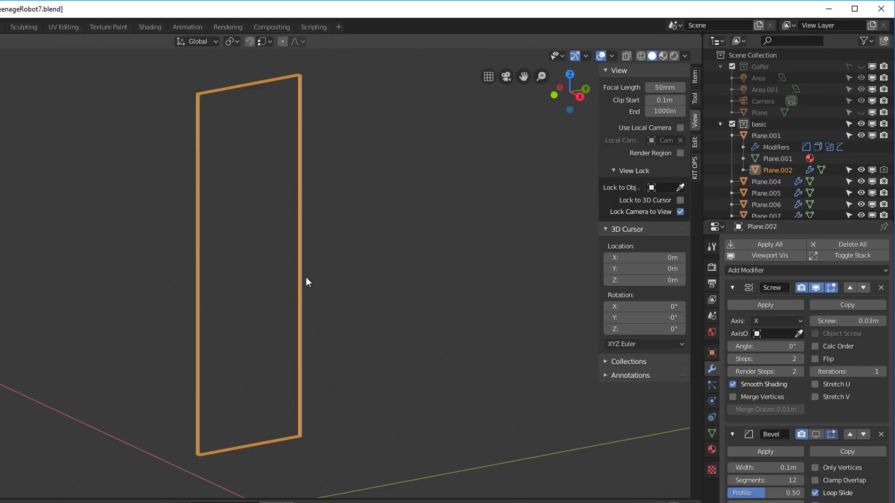
pyautogui.moveTo(306, 280); pyautogui.dragTo(354, 289, button='middle')
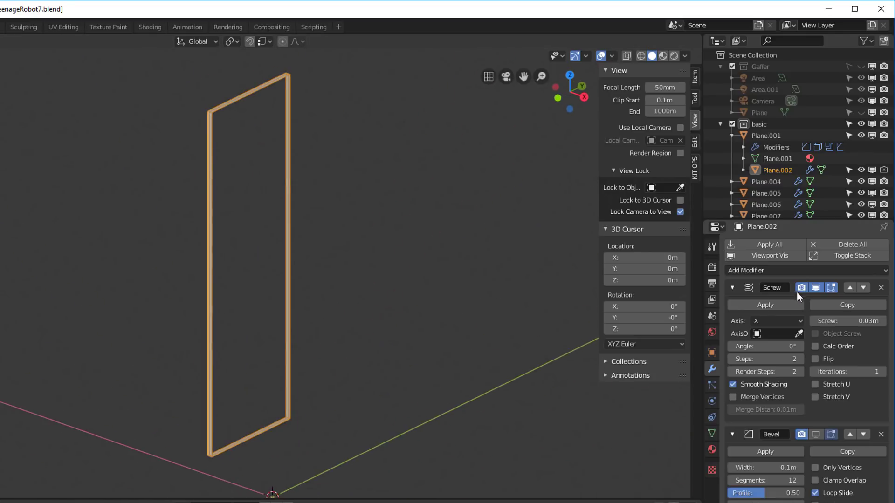
# Collapse the Screw settings, turn on the Bevel modifier's viewport visibility and inspect the frame's rounded corners
pyautogui.click(732, 287)
pyautogui.moveTo(463, 262); pyautogui.dragTo(405, 262, button='middle')
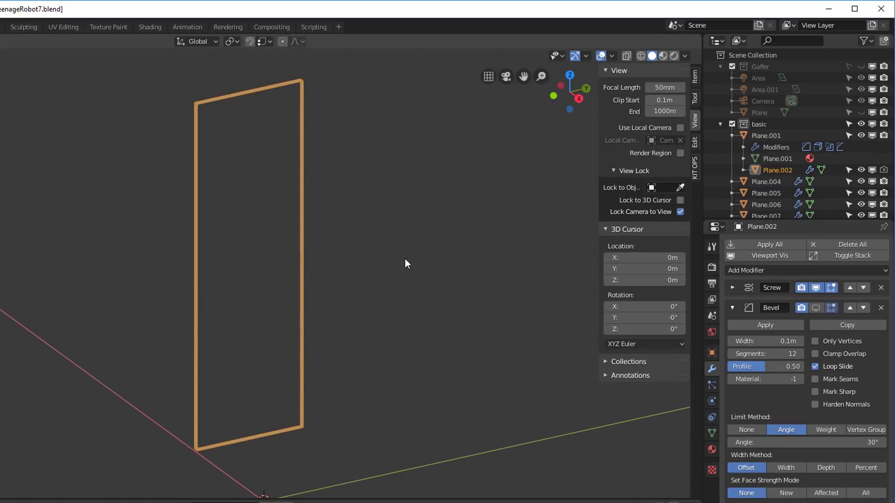
pyautogui.click(815, 307)
pyautogui.moveTo(261, 165); pyautogui.dragTo(476, 207, button='middle')
pyautogui.keyDown('shift'); pyautogui.moveTo(200, 99); pyautogui.dragTo(326, 229, button='middle'); pyautogui.keyUp('shift')
pyautogui.scroll(8, 328, 231)
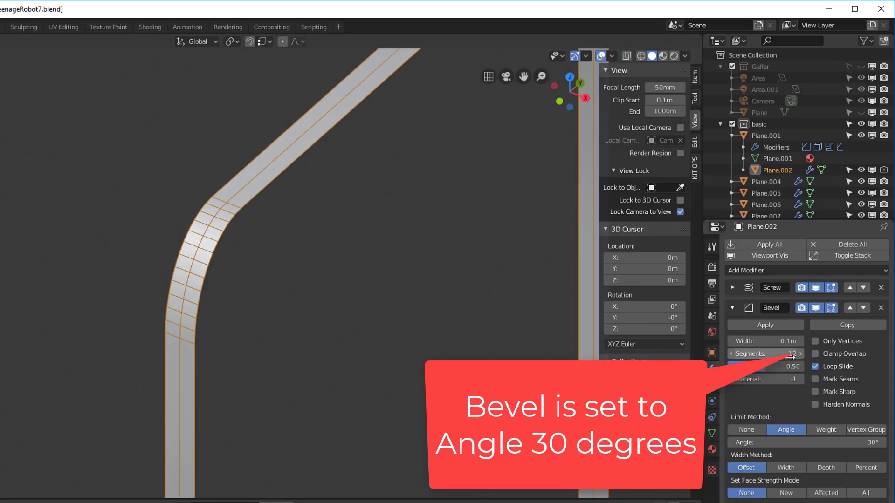
pyautogui.scroll(-5, 191, 275)
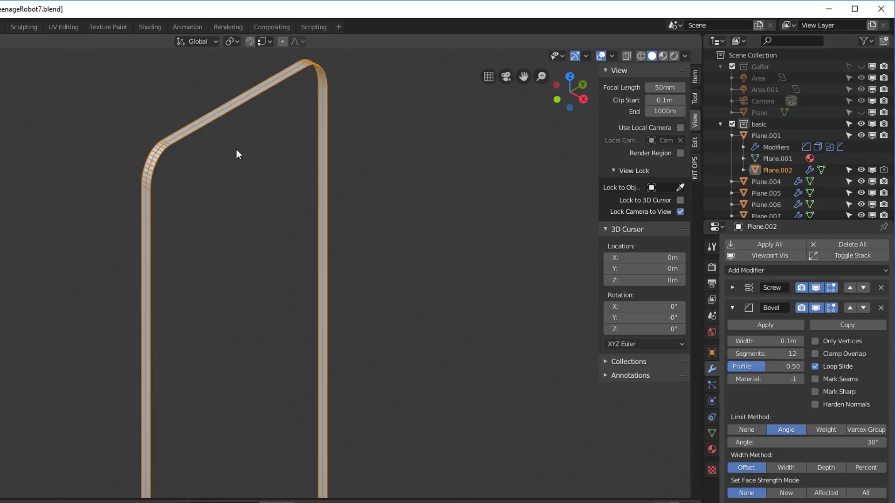
pyautogui.scroll(4, 237, 154)
pyautogui.scroll(2, 208, 147)
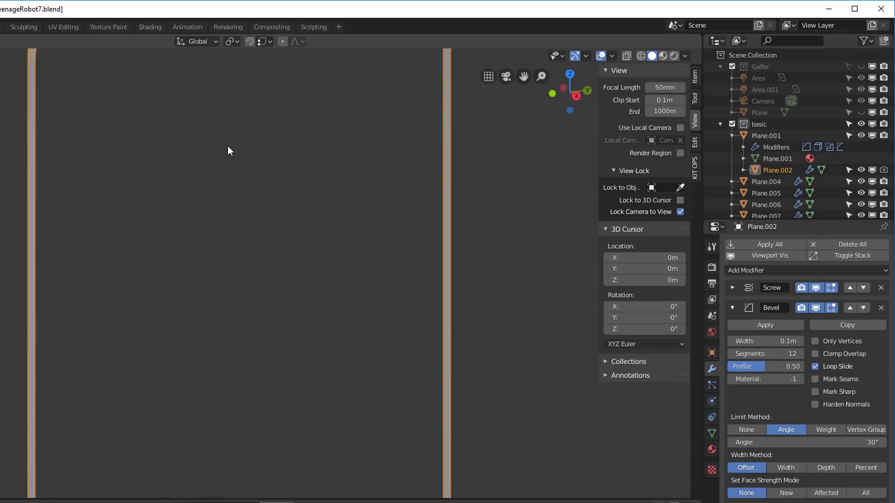
pyautogui.moveTo(227, 146); pyautogui.dragTo(325, 169, button='middle')
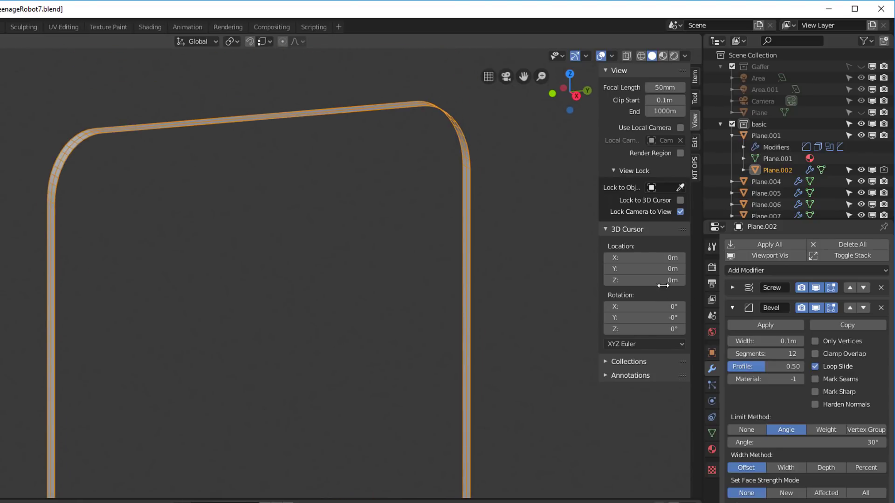
# Collapse the Bevel settings, turn on the Solidify modifier's viewport visibility and expand its settings
pyautogui.click(732, 308)
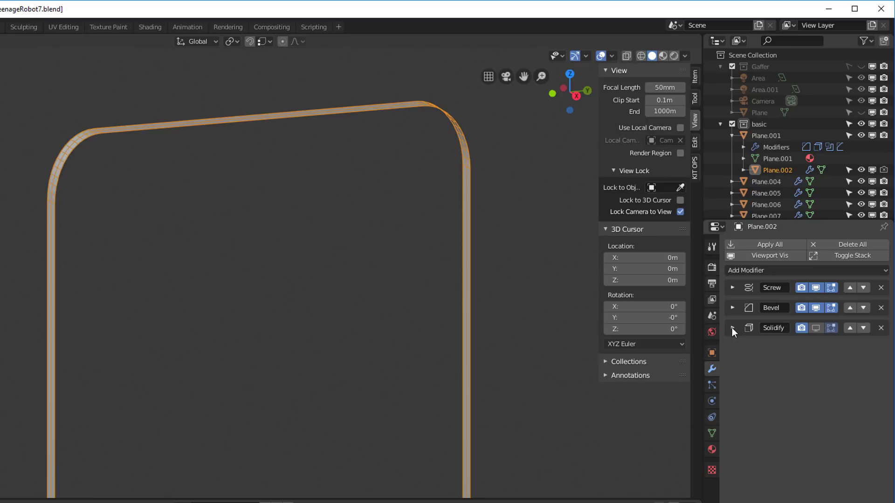
pyautogui.click(816, 328)
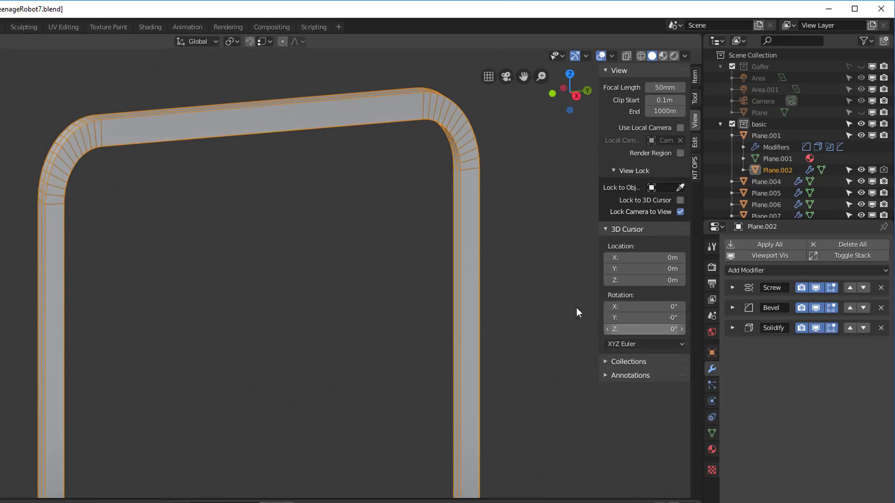
pyautogui.moveTo(265, 226); pyautogui.dragTo(283, 223, button='middle')
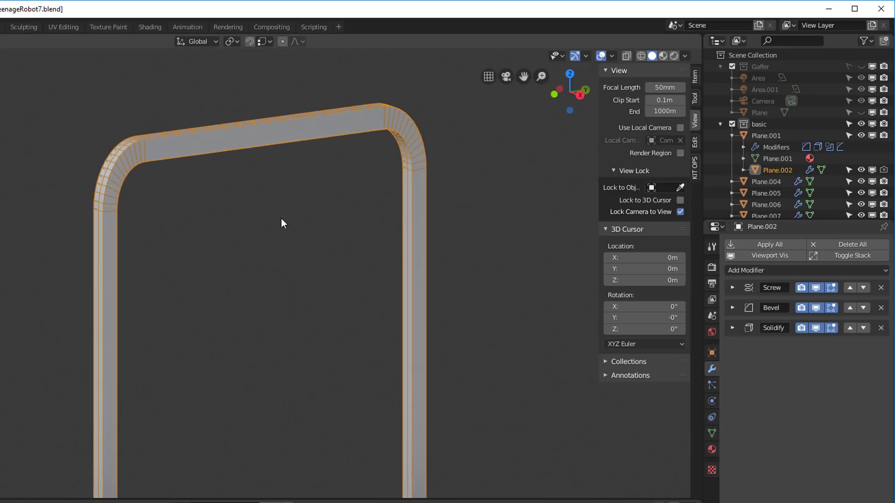
pyautogui.click(732, 328)
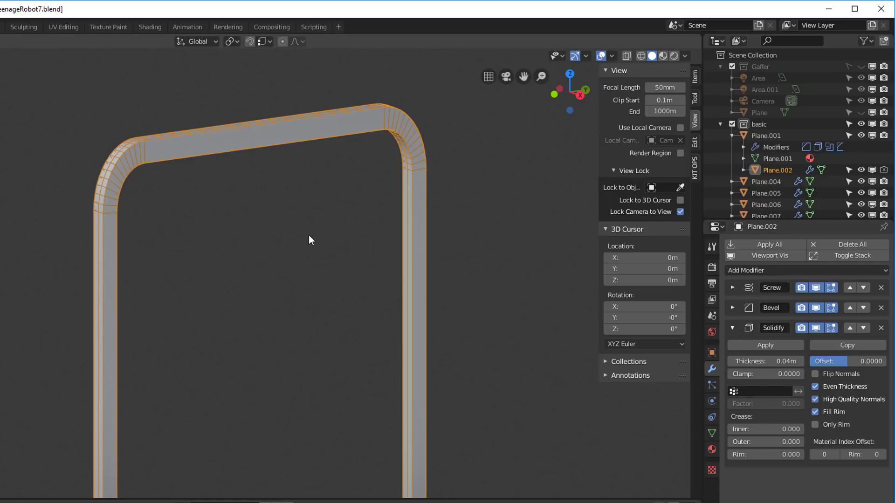
# Leave the isolated view and set the groove cutter's display type back to Wire
pyautogui.press('/')
pyautogui.moveTo(309, 235); pyautogui.dragTo(306, 232, button='middle')
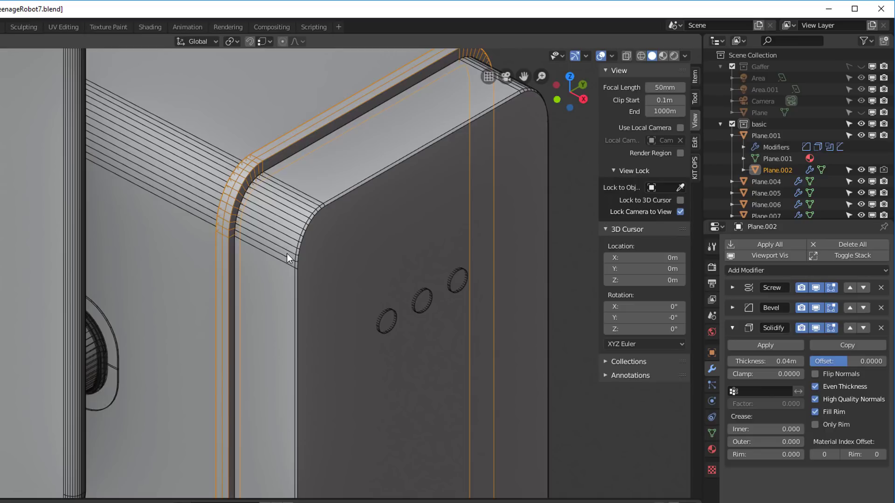
pyautogui.click(424, 202)
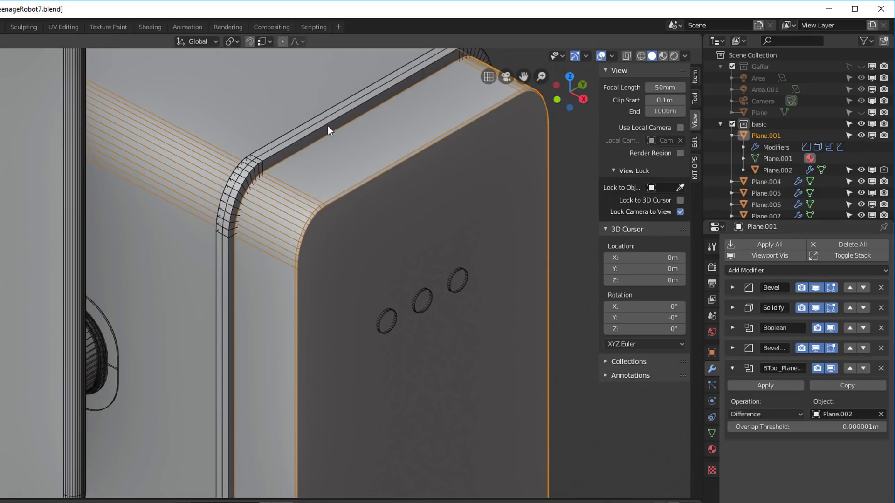
pyautogui.click(319, 126)
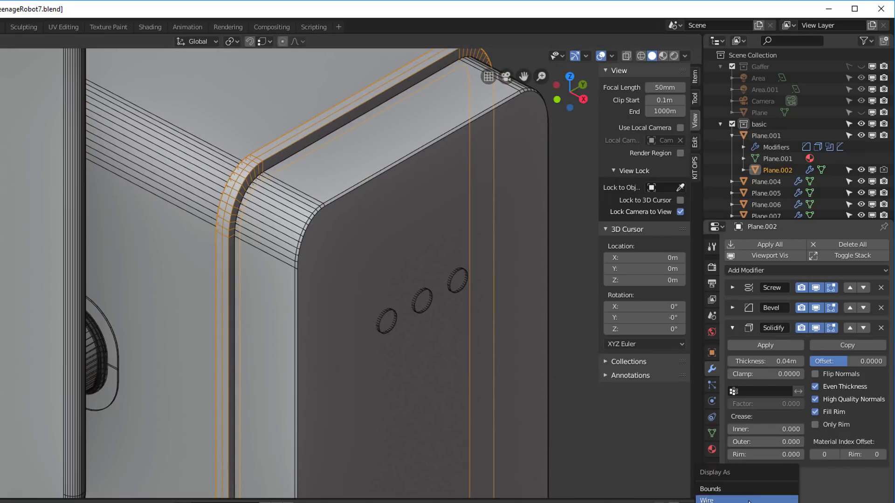
pyautogui.click(747, 501)
pyautogui.moveTo(489, 321); pyautogui.dragTo(289, 186, button='middle')
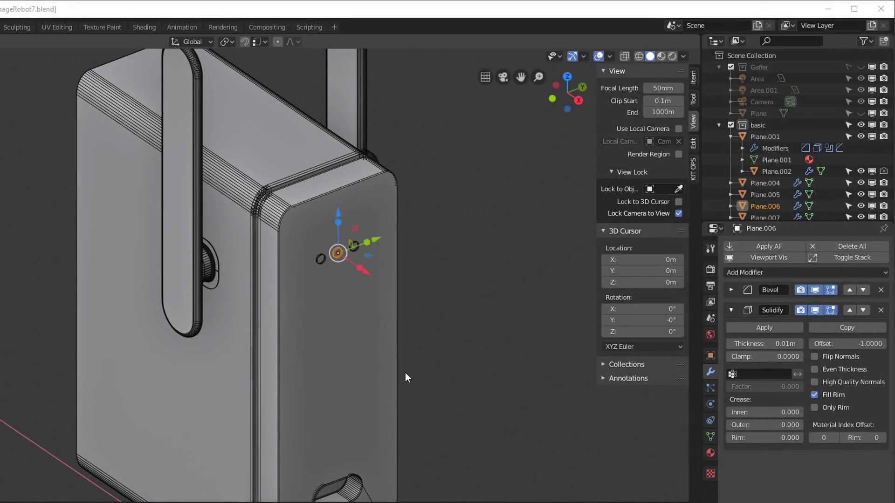
# Select the box's front face in Edit Mode, snap the 3D cursor to its centre and return to Object Mode
pyautogui.click(332, 306)
pyautogui.scroll(5, 343, 278)
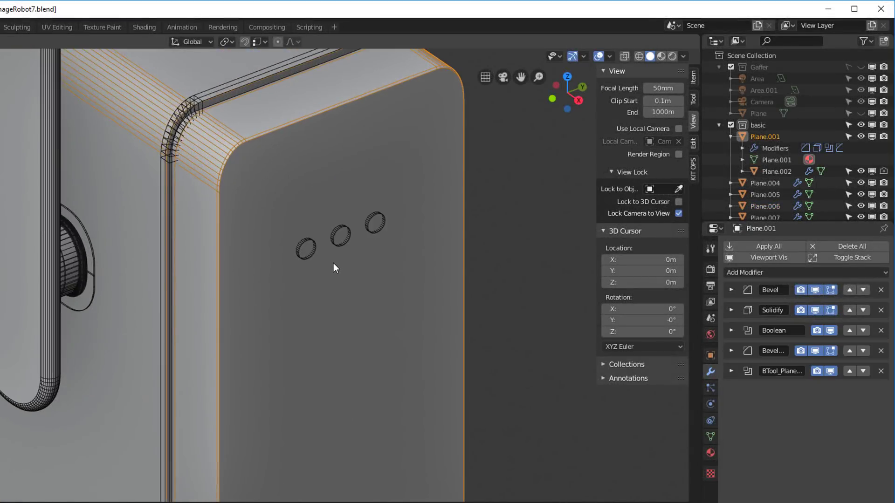
pyautogui.scroll(-3, 348, 250)
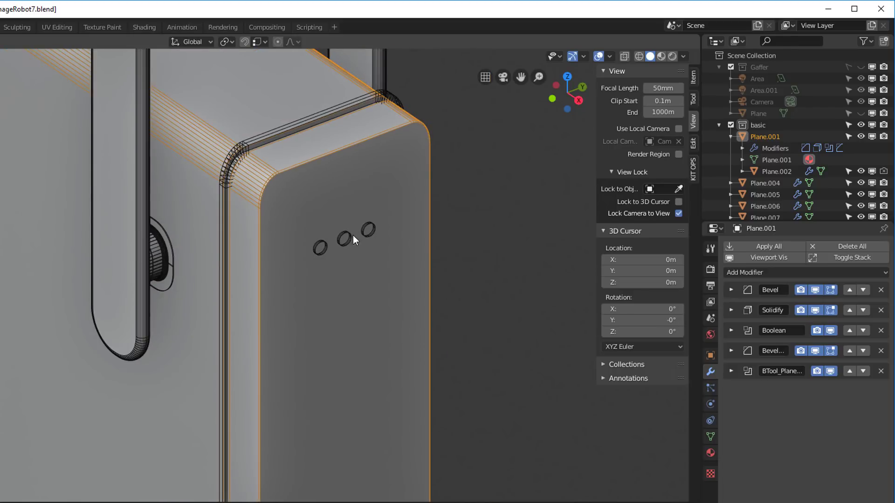
pyautogui.moveTo(390, 348); pyautogui.dragTo(371, 312, button='middle')
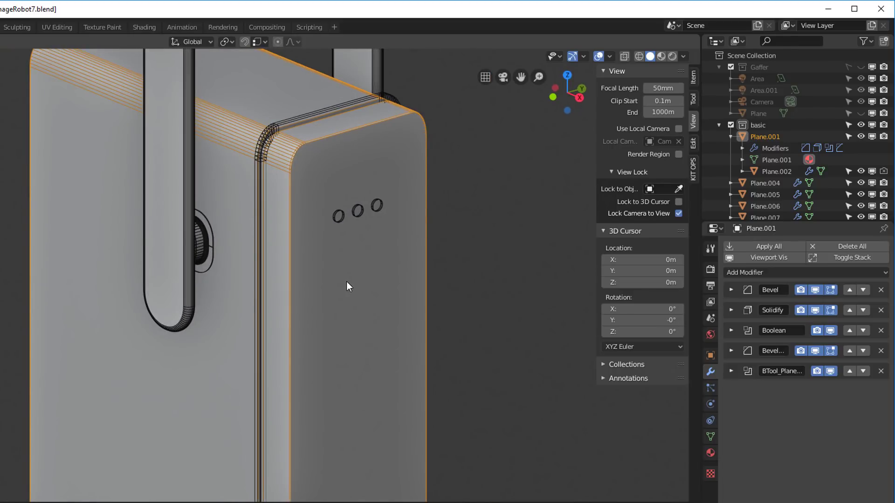
pyautogui.press('Tab')
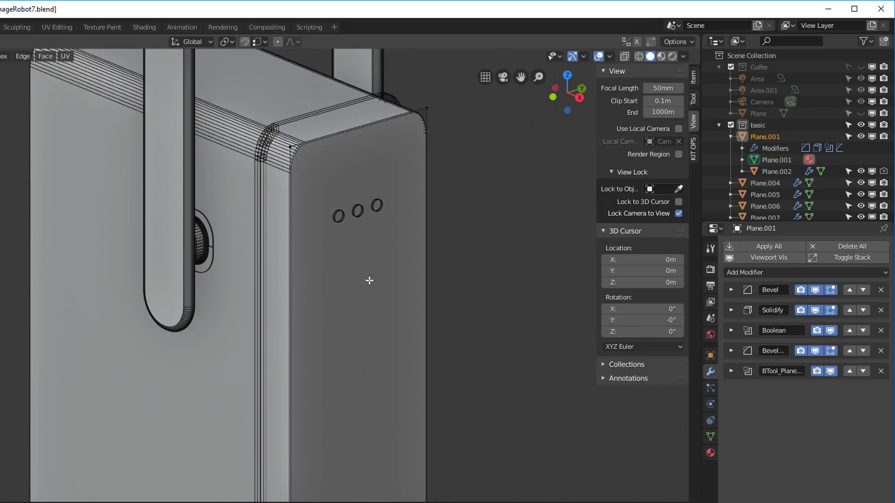
pyautogui.click(369, 281)
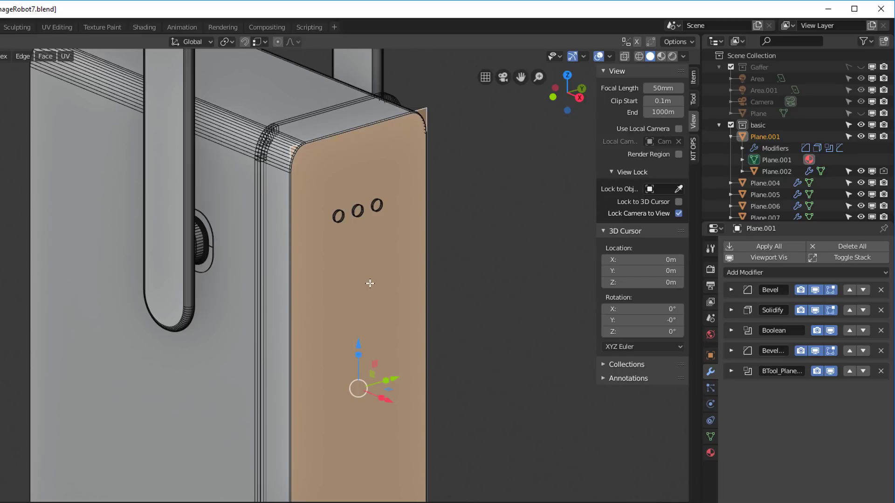
pyautogui.hotkey('shift', 's')
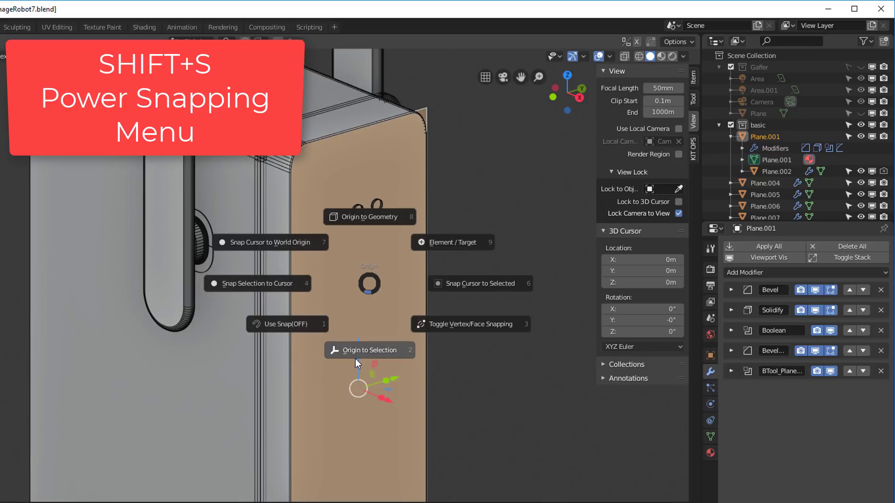
pyautogui.click(482, 283)
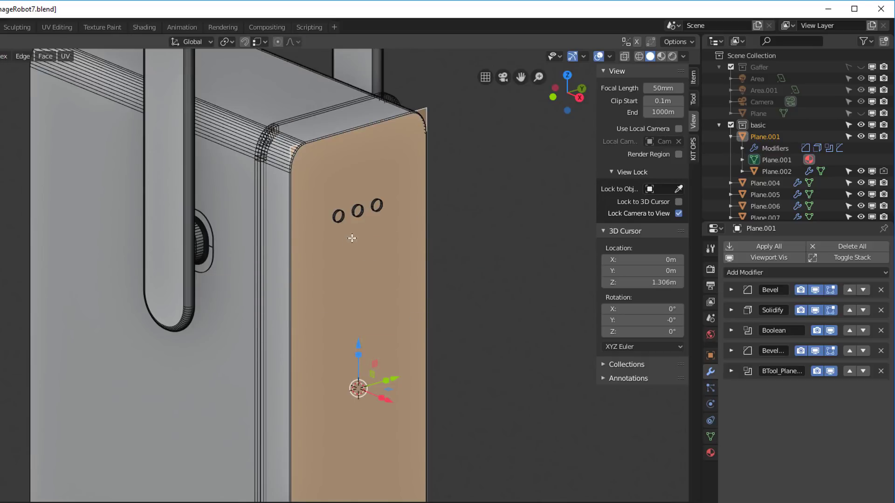
pyautogui.moveTo(351, 238); pyautogui.dragTo(383, 251, button='middle')
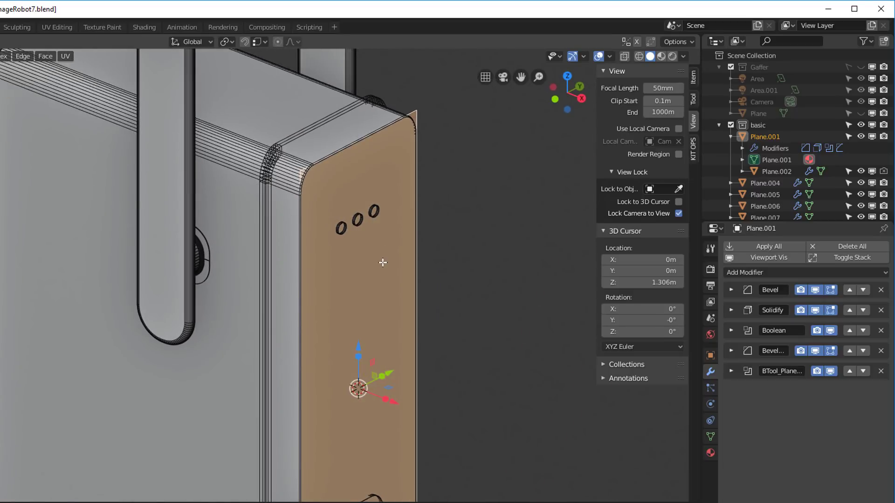
pyautogui.press('Tab')
# Add a mesh plane at the 3D cursor and scale it down to a small square within the box's front
pyautogui.scroll(-1, 375, 267)
pyautogui.moveTo(361, 324); pyautogui.dragTo(348, 310, button='middle')
pyautogui.hotkey('shift', 'a')
pyautogui.moveTo(346, 310)
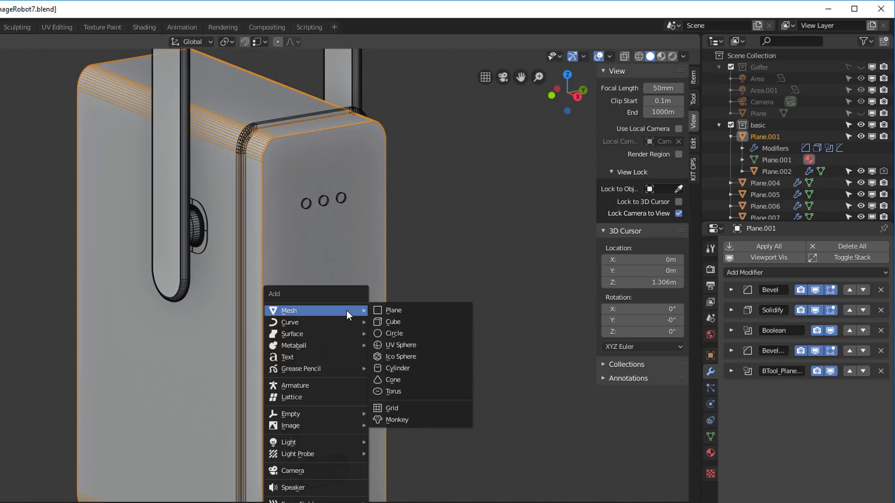
pyautogui.click(400, 314)
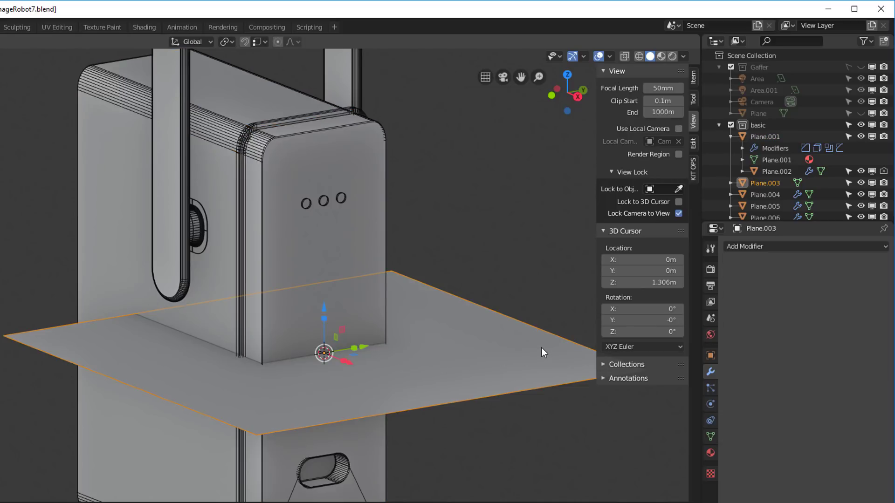
pyautogui.press('s')
pyautogui.click(339, 347)
pyautogui.moveTo(339, 347); pyautogui.dragTo(342, 377, button='middle')
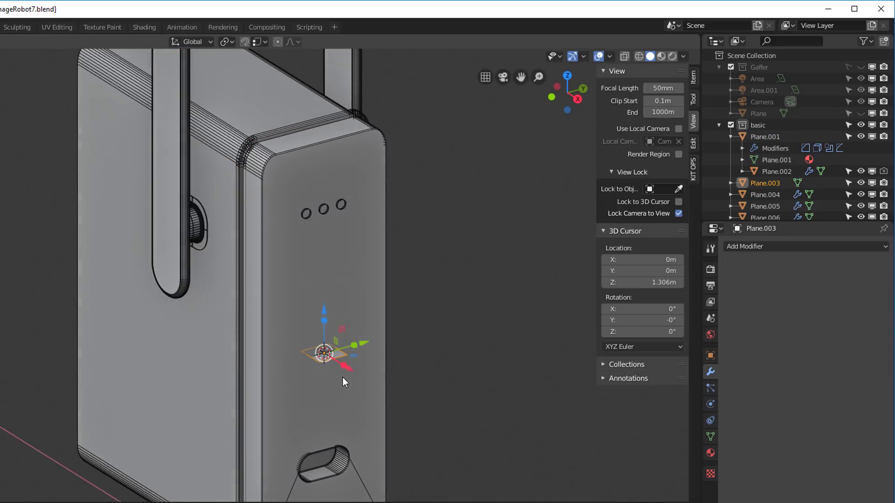
# Rotate the small plane 90° so it lies parallel to the box's front, and move it up below the three rings
pyautogui.press('r')
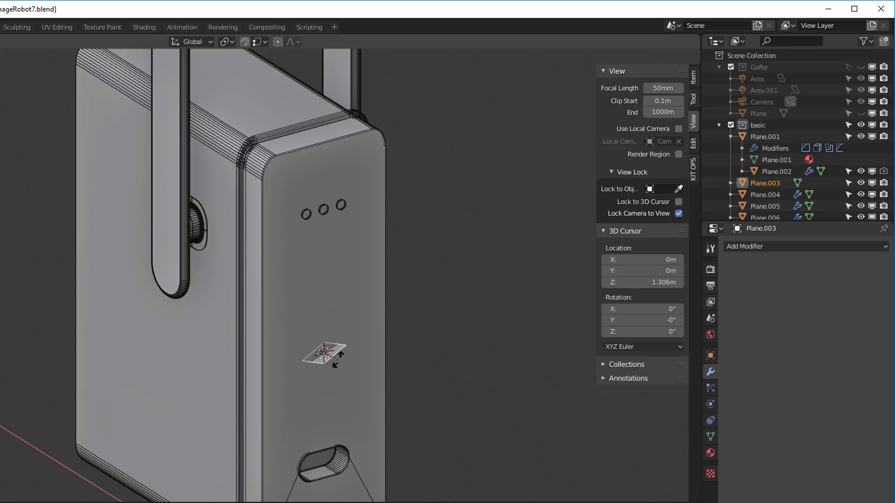
pyautogui.write('90')
pyautogui.press('Return')
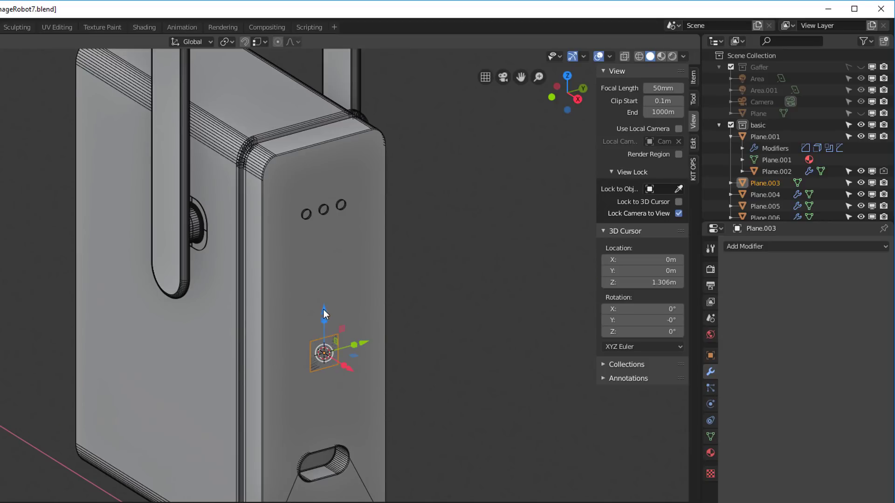
pyautogui.moveTo(322, 313); pyautogui.dragTo(311, 237)
pyautogui.press('KP_Decimal')
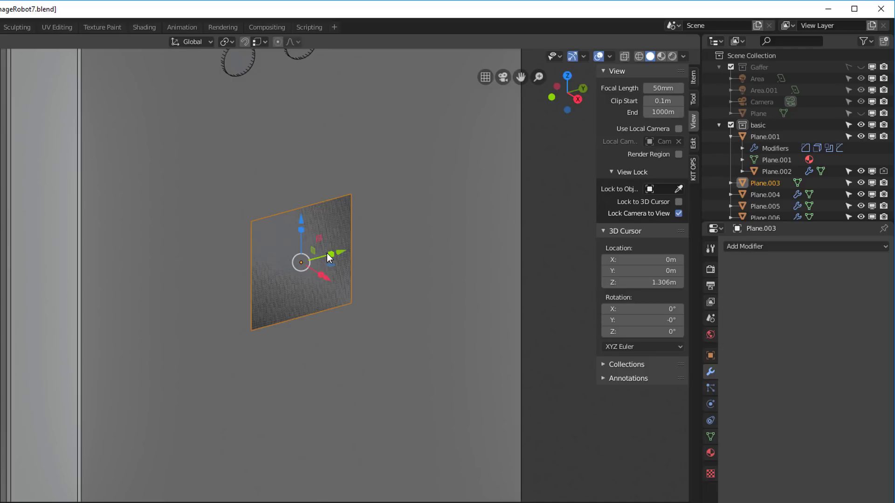
# Scale the small plane down further and frame it in the view
pyautogui.scroll(-2, 326, 253)
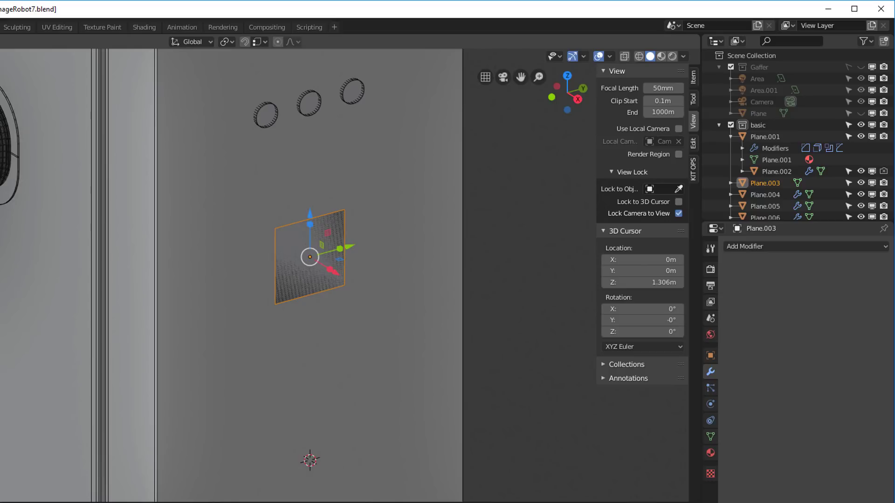
pyautogui.press('s')
pyautogui.click(335, 244)
pyautogui.press('KP_Decimal')
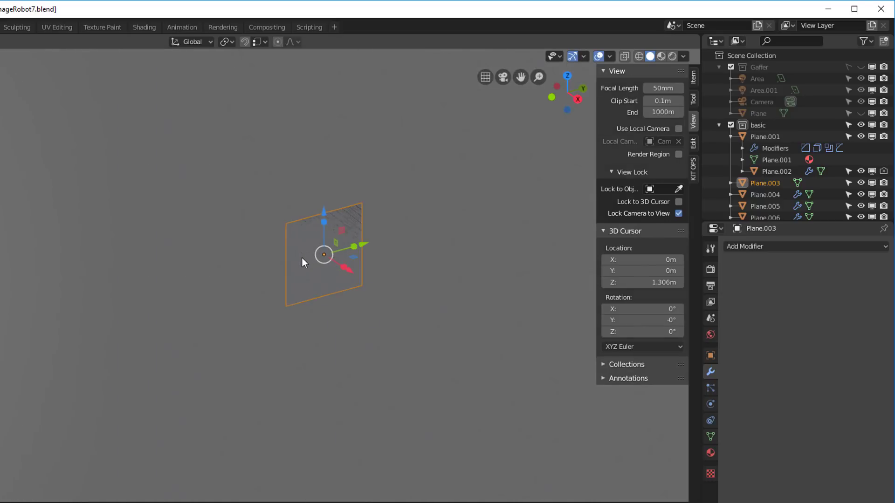
pyautogui.press('s')
pyautogui.press('Escape')
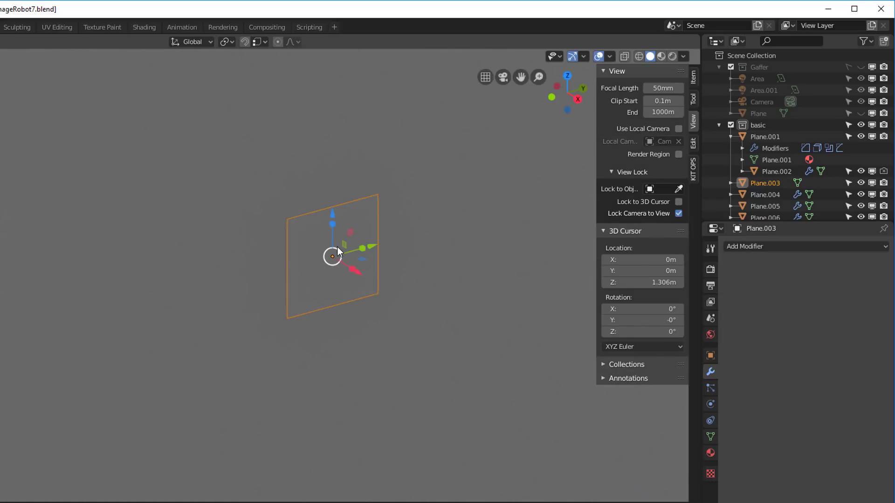
# Isolate the small plane in local view and apply its rotation and scale
pyautogui.scroll(-1, 337, 247)
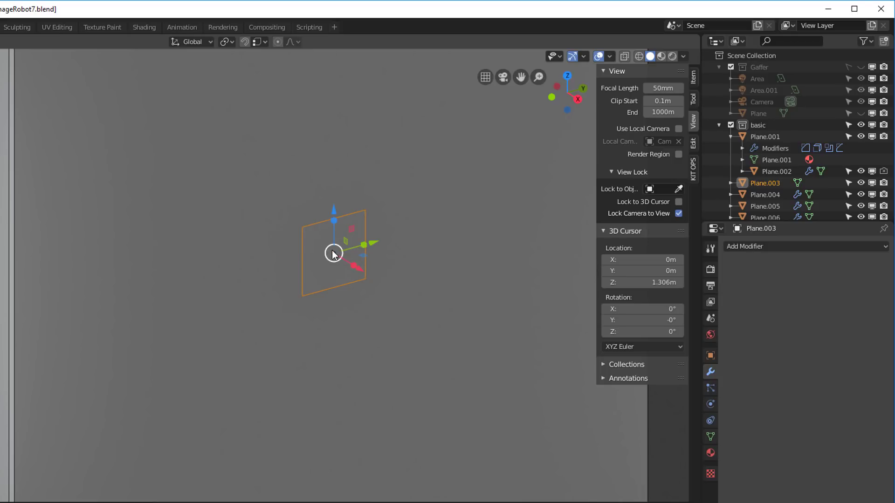
pyautogui.press('KP_Decimal')
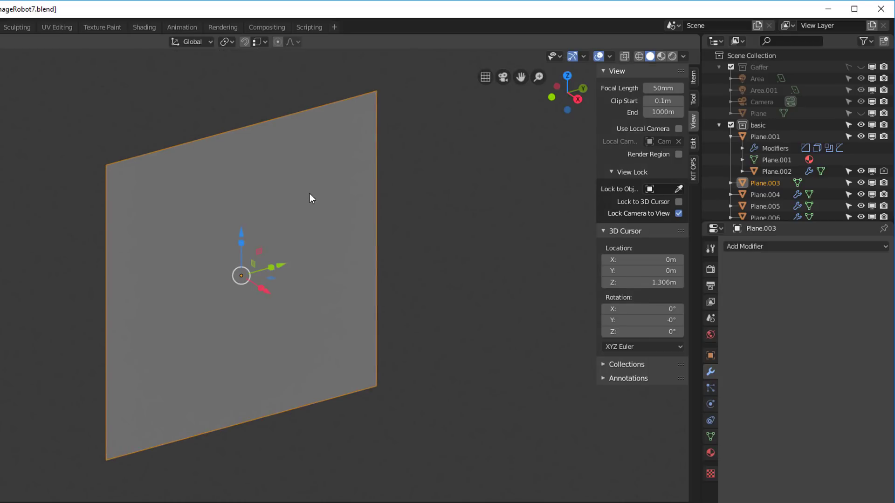
pyautogui.hotkey('ctrl', 'a')
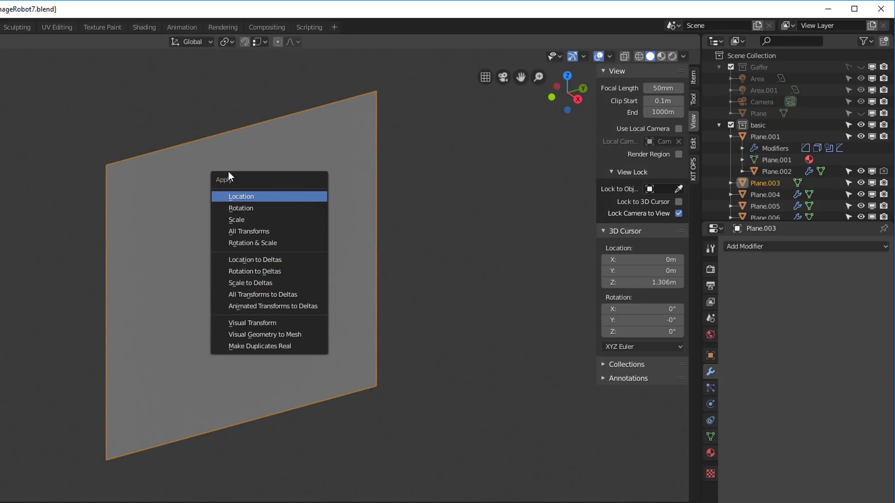
pyautogui.press('Escape')
pyautogui.hotkey('ctrl', 'a')
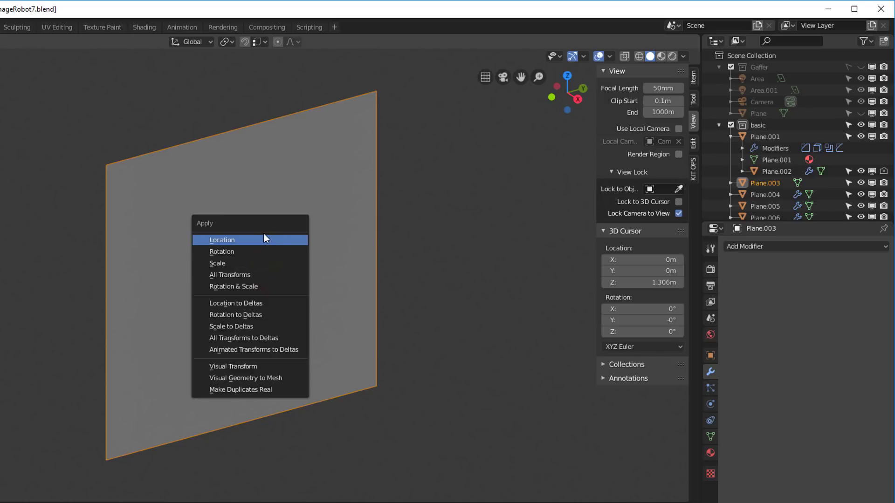
pyautogui.click(237, 253)
pyautogui.hotkey('ctrl', 'a')
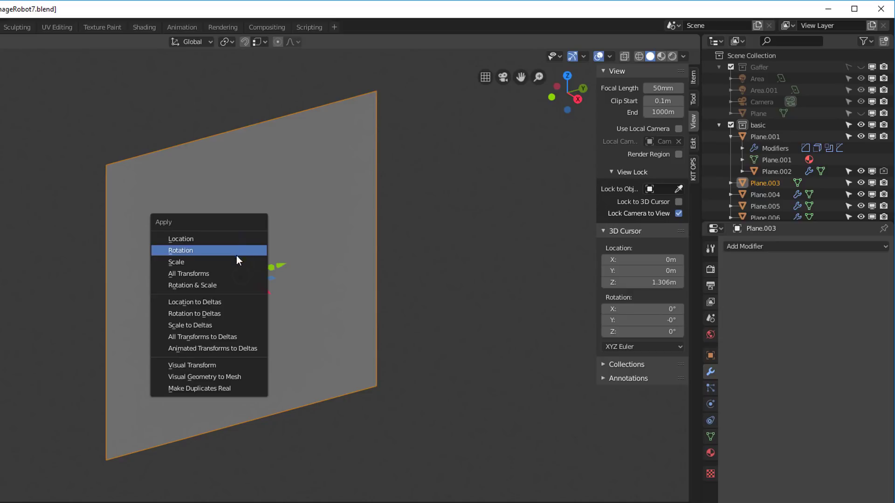
pyautogui.click(236, 261)
pyautogui.click(402, 208)
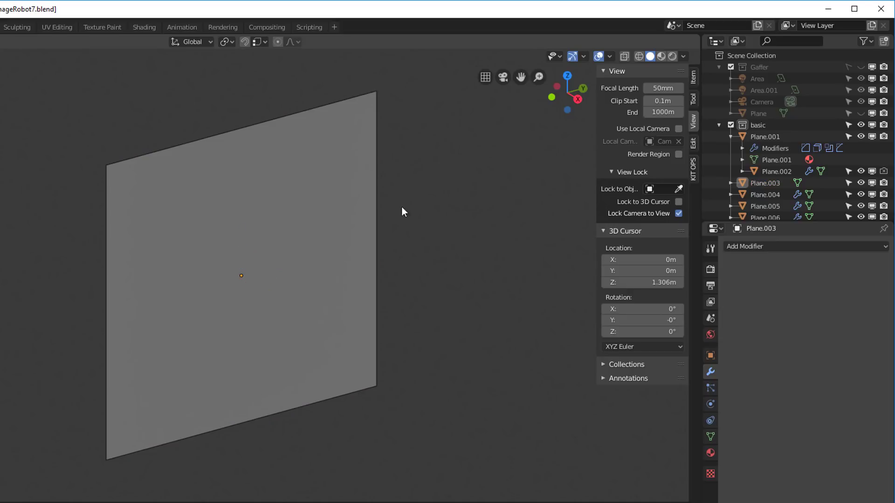
# Enter Edit Mode on the isolated plane and set the vertex mean bevel weight of all four corners to 1.00
pyautogui.click(238, 278)
pyautogui.moveTo(237, 278); pyautogui.dragTo(229, 237, button='middle')
pyautogui.scroll(1, 261, 291)
pyautogui.scroll(-3, 262, 290)
pyautogui.scroll(-2, 228, 232)
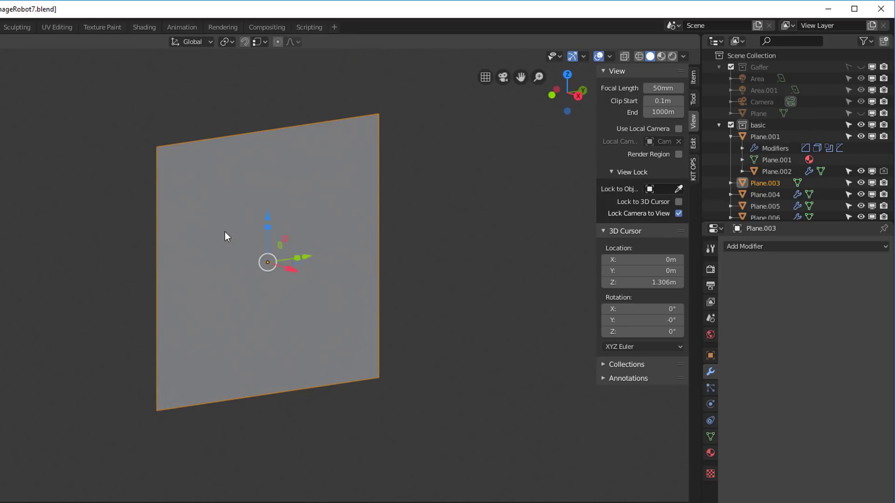
pyautogui.press('Tab')
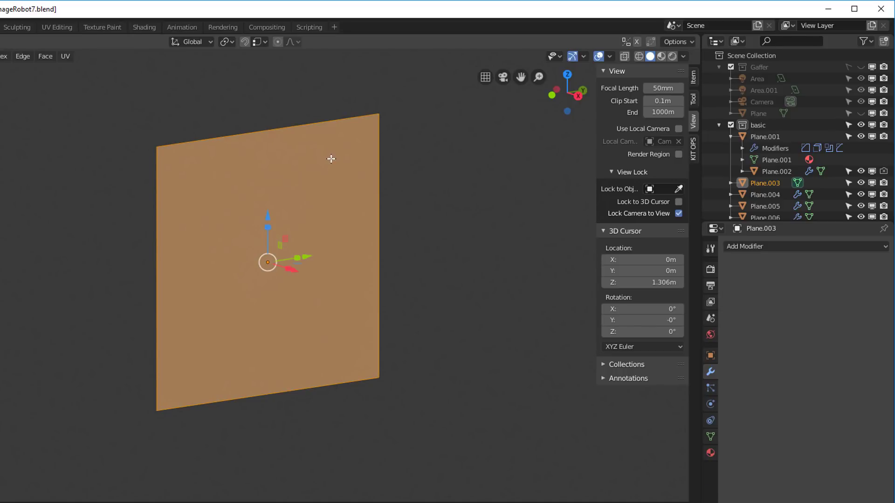
pyautogui.press('1')
pyautogui.click(694, 77)
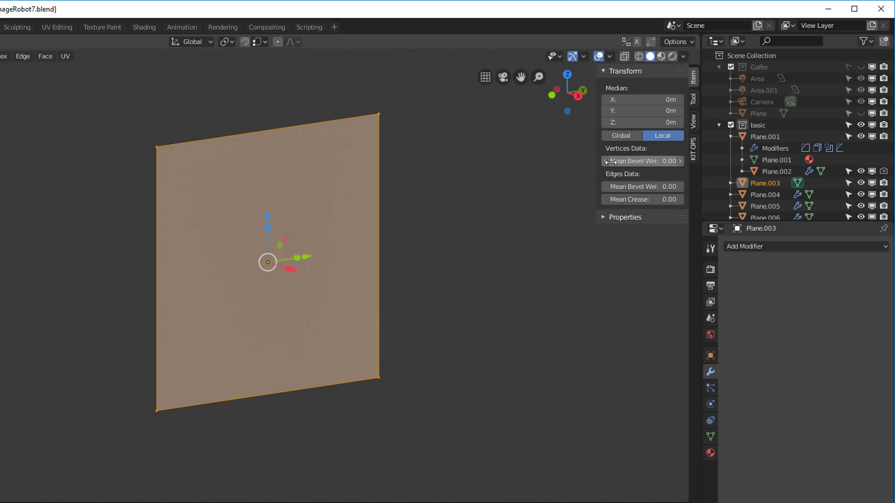
pyautogui.moveTo(611, 161); pyautogui.dragTo(645, 162)
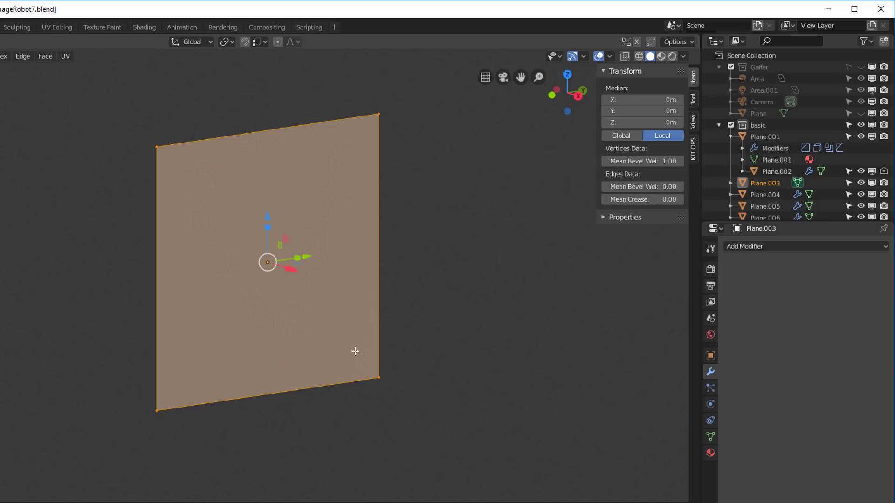
# Add a Bevel modifier to the plane in Object Mode, with Only Vertices enabled and the limit method set to Weight
pyautogui.click(746, 248)
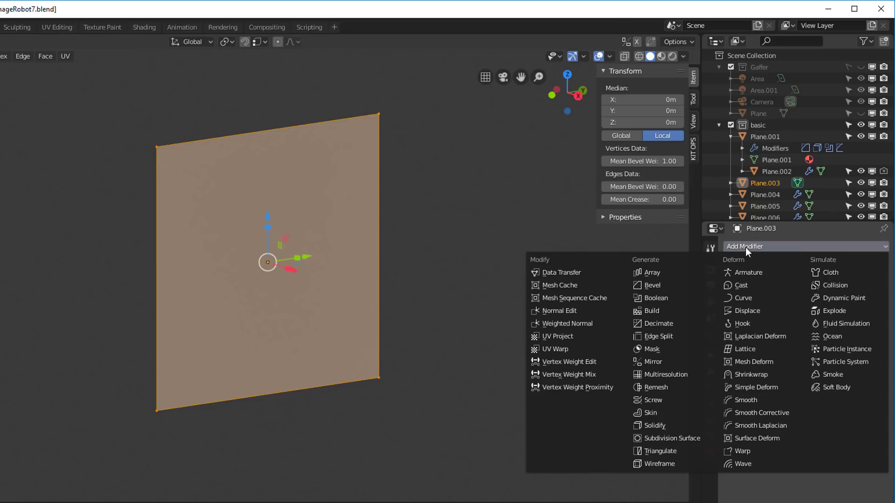
pyautogui.click(643, 284)
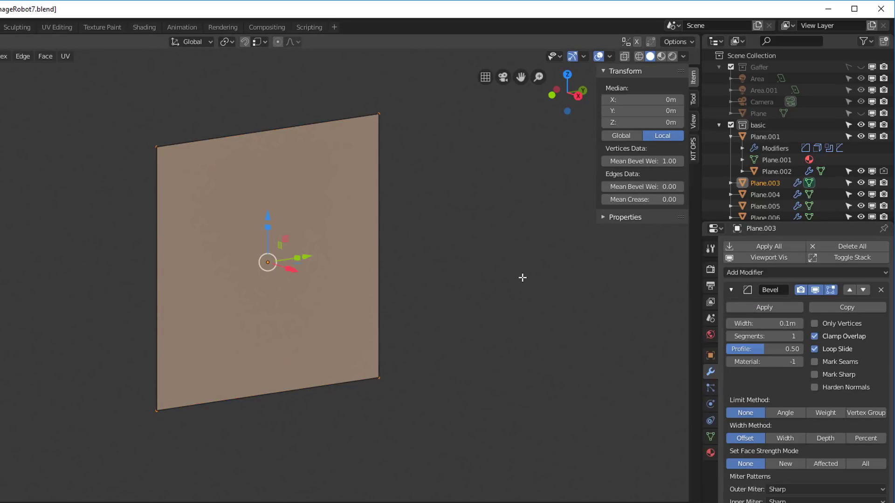
pyautogui.press('Tab')
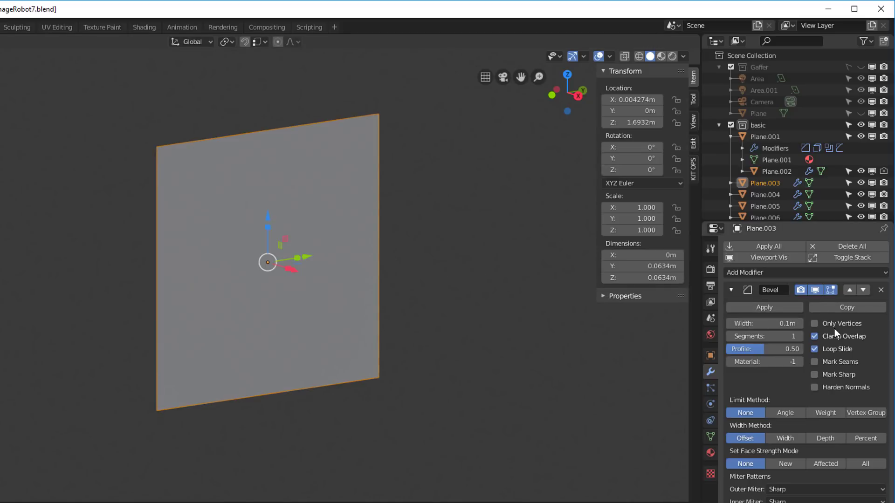
pyautogui.click(815, 323)
pyautogui.click(824, 413)
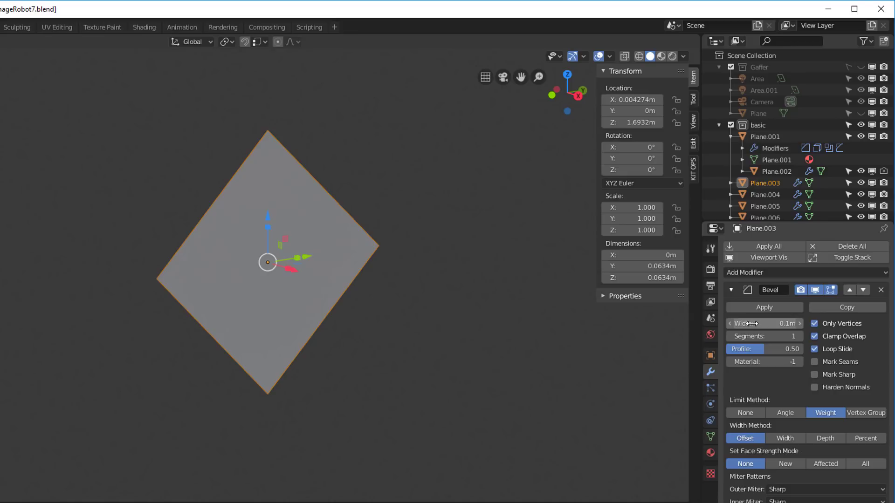
# Round the bevelled plane into a disc by setting the Bevel modifier's segments to 10
pyautogui.moveTo(756, 323); pyautogui.dragTo(730, 323)
pyautogui.press('Escape')
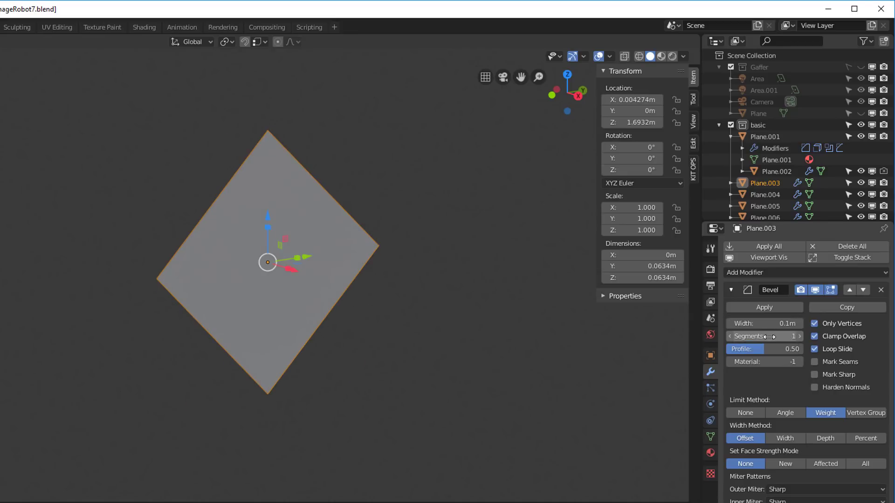
pyautogui.moveTo(791, 337); pyautogui.dragTo(811, 337)
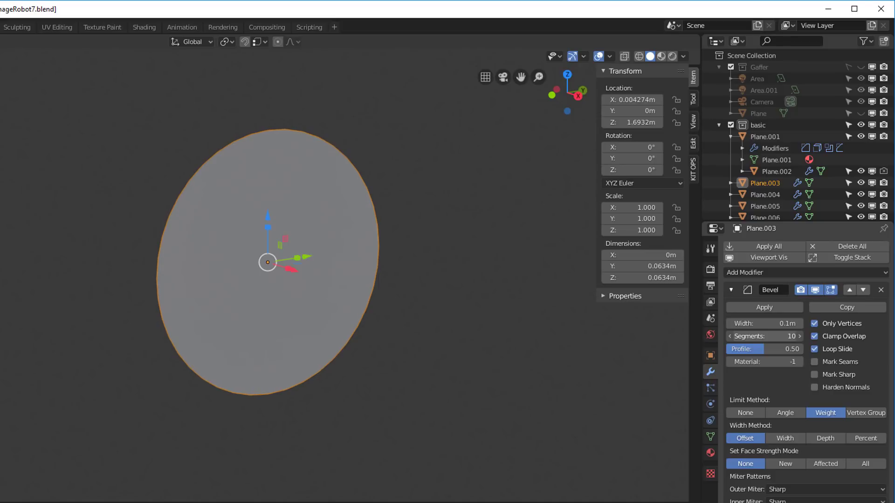
# Check the disc's underlying square mesh in Edit Mode, and add a Solidify modifier to give it thickness
pyautogui.press('Tab')
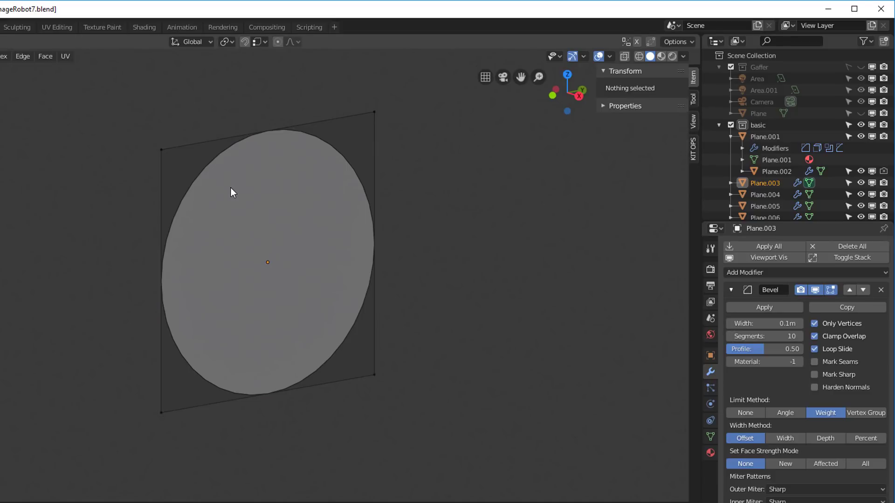
pyautogui.press('Tab')
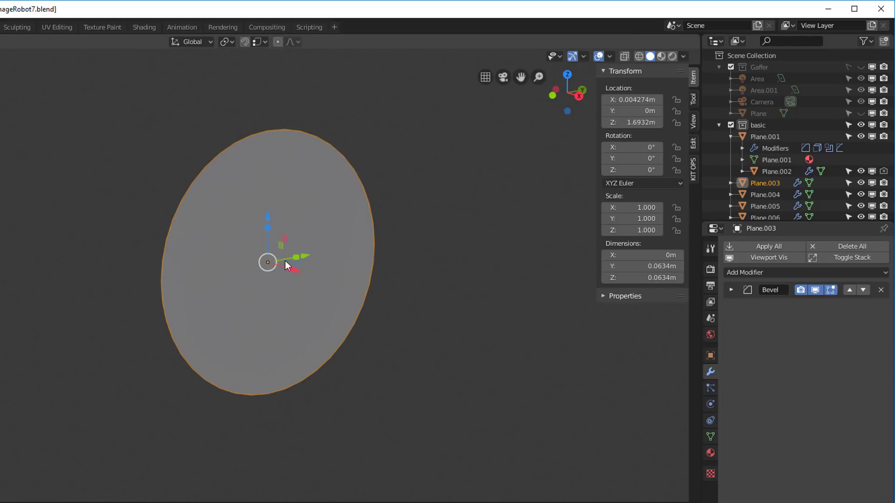
pyautogui.click(761, 272)
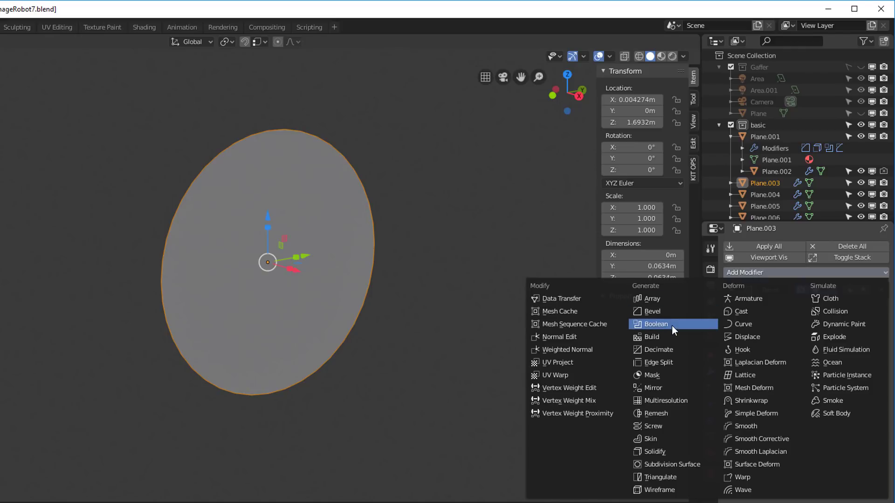
pyautogui.click(671, 452)
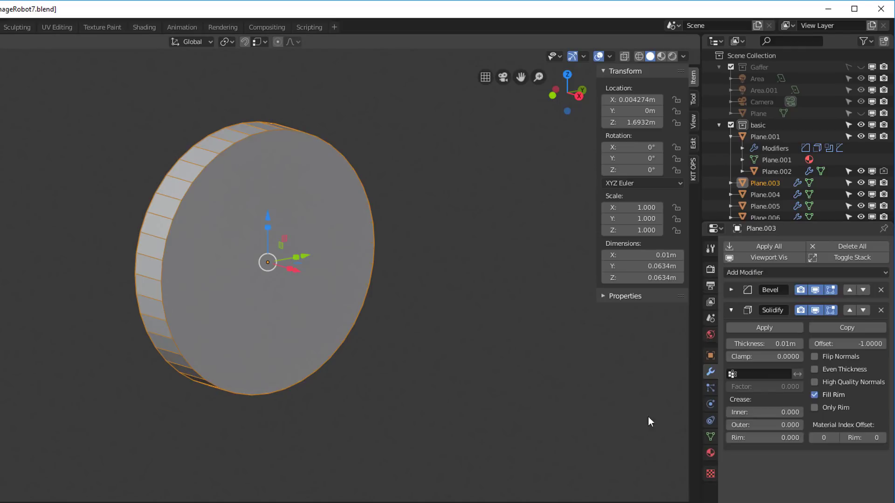
# Shade the disc smooth and enable Auto Smooth for its normals
pyautogui.rightClick(284, 280)
pyautogui.click(247, 222)
pyautogui.rightClick(230, 294)
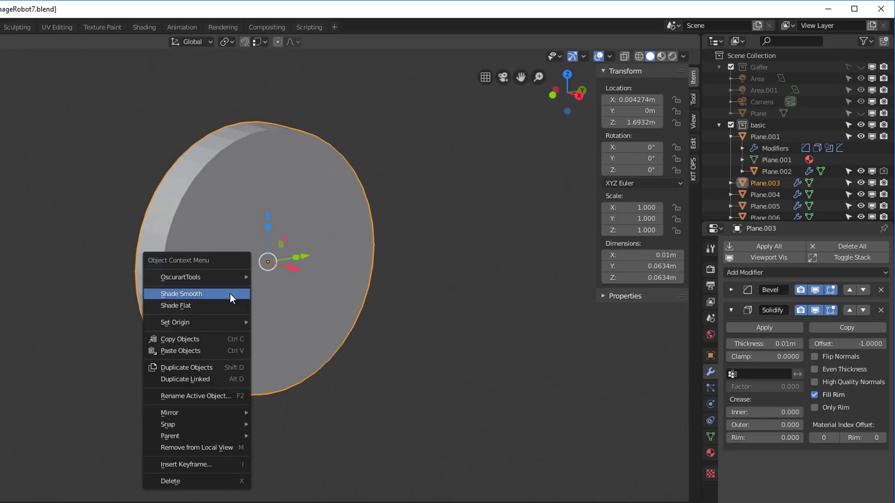
pyautogui.click(224, 295)
pyautogui.click(710, 439)
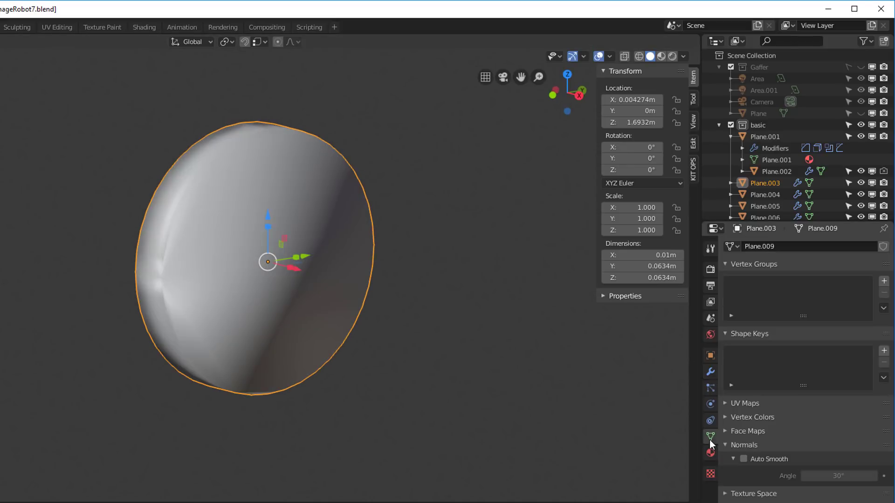
pyautogui.click(743, 459)
pyautogui.moveTo(277, 279)
pyautogui.mouseDown(button='middle')
pyautogui.moveTo(316, 270)
pyautogui.moveTo(206, 275)
pyautogui.moveTo(296, 299)
pyautogui.moveTo(163, 279)
pyautogui.mouseUp(button='middle')
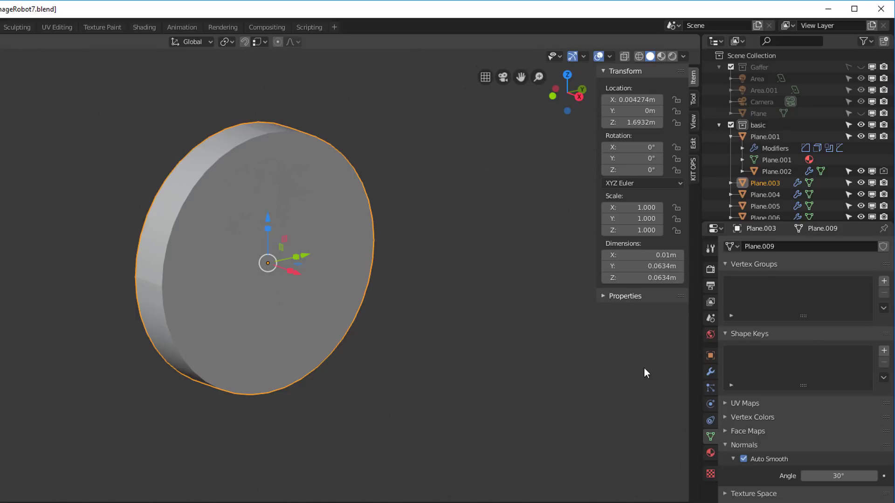
# Reduce the disc's Bevel modifier width to 0.031 m, showing the wireframe overlay only while adjusting it
pyautogui.click(711, 372)
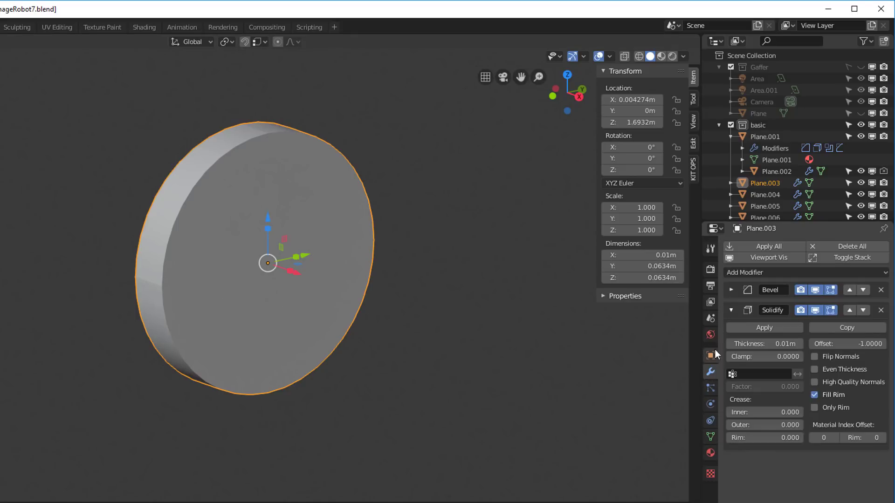
pyautogui.click(730, 290)
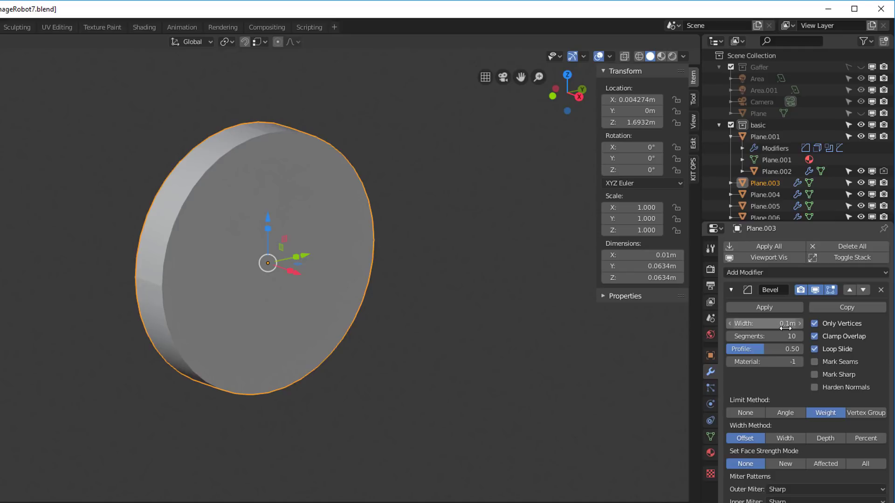
pyautogui.press('q')
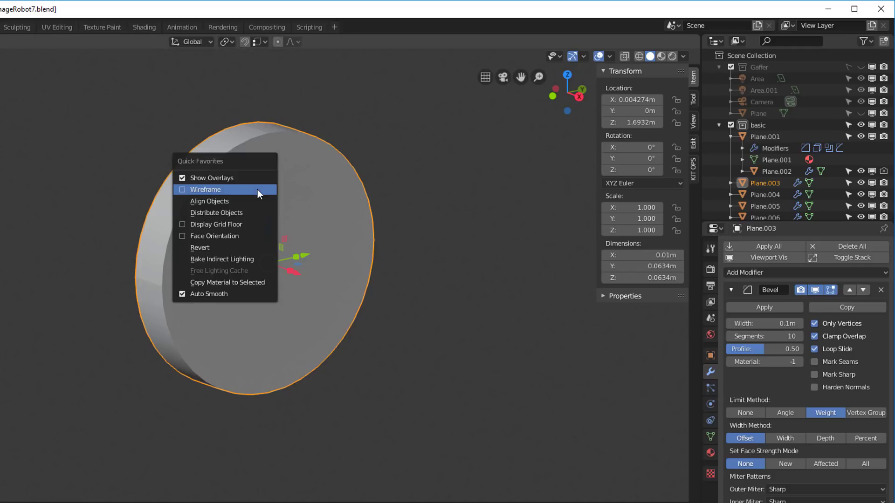
pyautogui.click(244, 188)
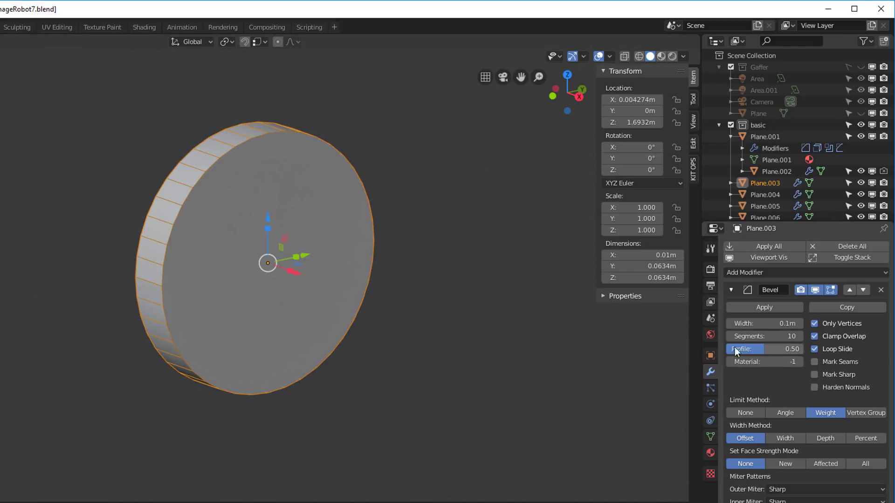
pyautogui.moveTo(764, 323); pyautogui.dragTo(745, 323)
pyautogui.press('q')
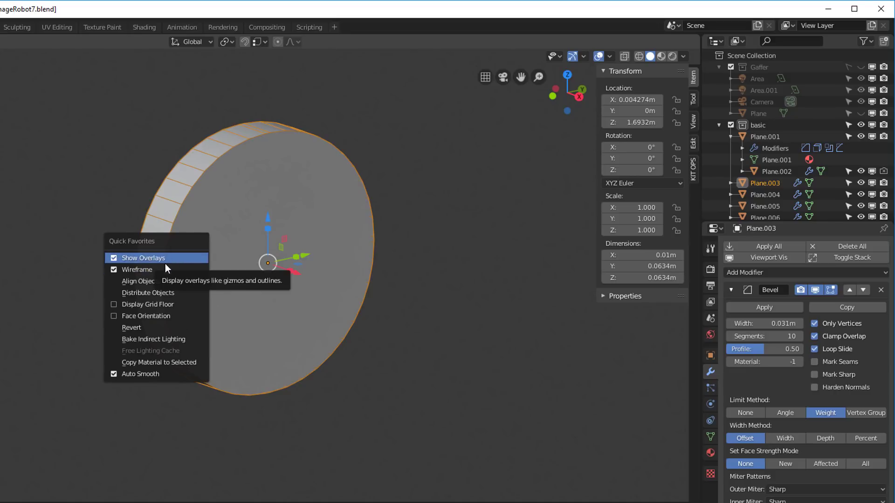
pyautogui.click(164, 270)
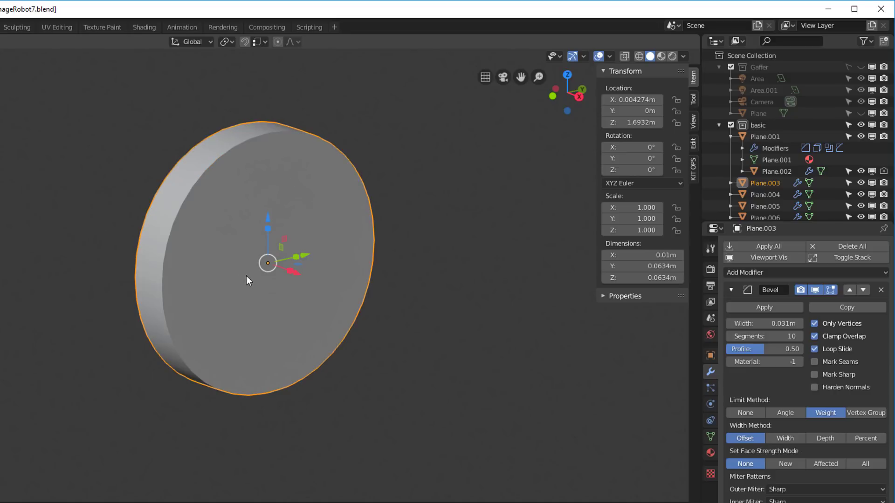
pyautogui.moveTo(246, 276)
pyautogui.mouseDown(button='middle')
pyautogui.moveTo(329, 265)
pyautogui.moveTo(368, 284)
pyautogui.moveTo(274, 303)
pyautogui.moveTo(195, 289)
pyautogui.moveTo(256, 256)
pyautogui.moveTo(237, 274)
pyautogui.mouseUp(button='middle')
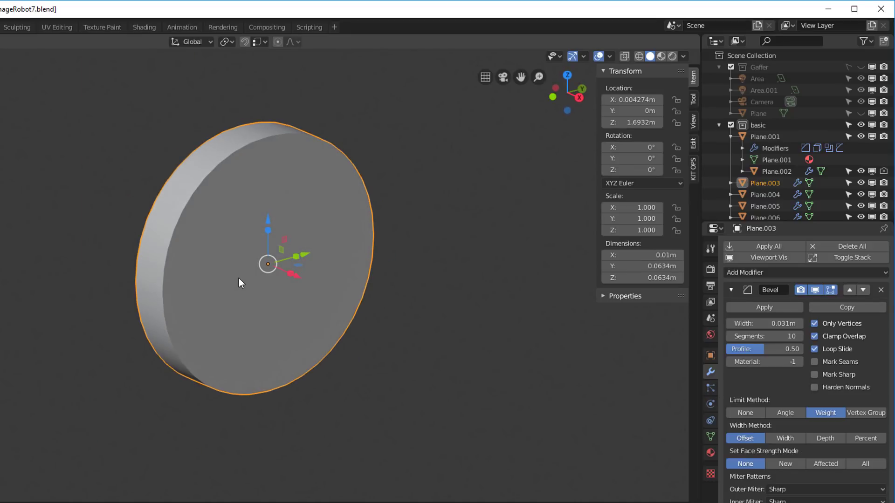
# Leave local view and duplicate the disc along the Y axis, placing the copy about 0.133 m beside the original
pyautogui.press('Tab')
pyautogui.press('Tab')
pyautogui.press('KP_Divide')
pyautogui.scroll(-3, 451, 276)
pyautogui.moveTo(450, 276); pyautogui.dragTo(396, 220, button='middle')
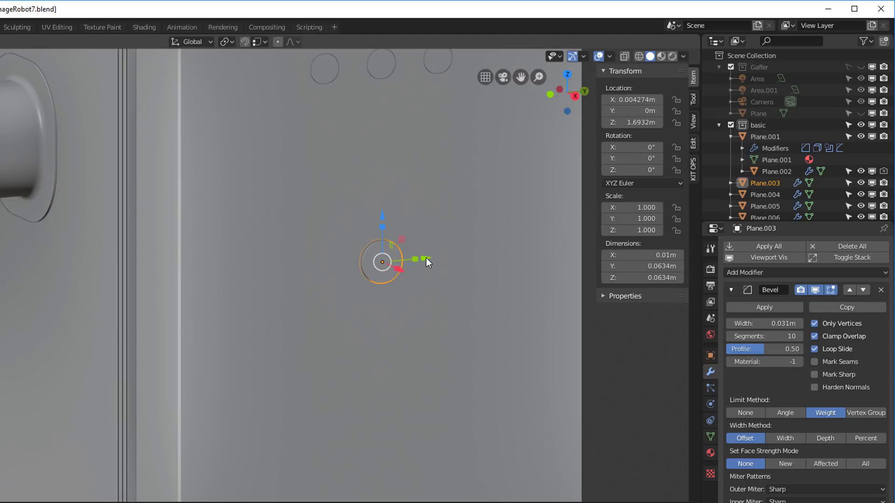
pyautogui.hotkey('shift', 'd')
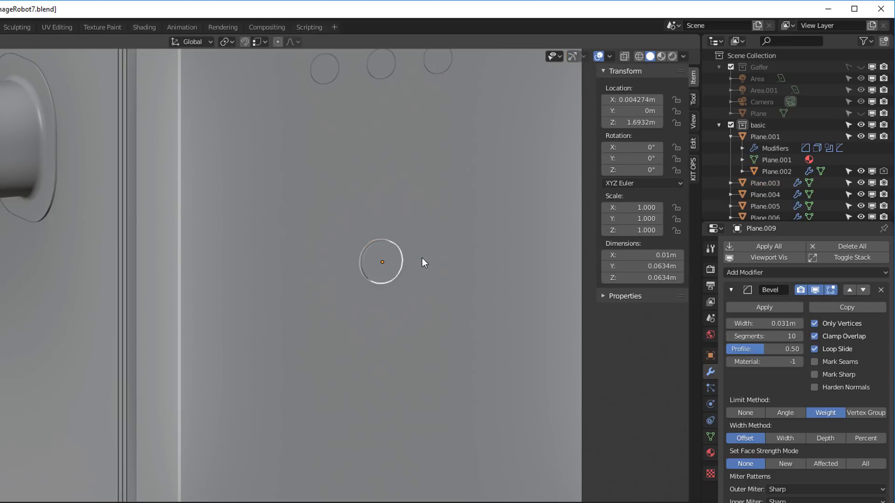
pyautogui.press('x')
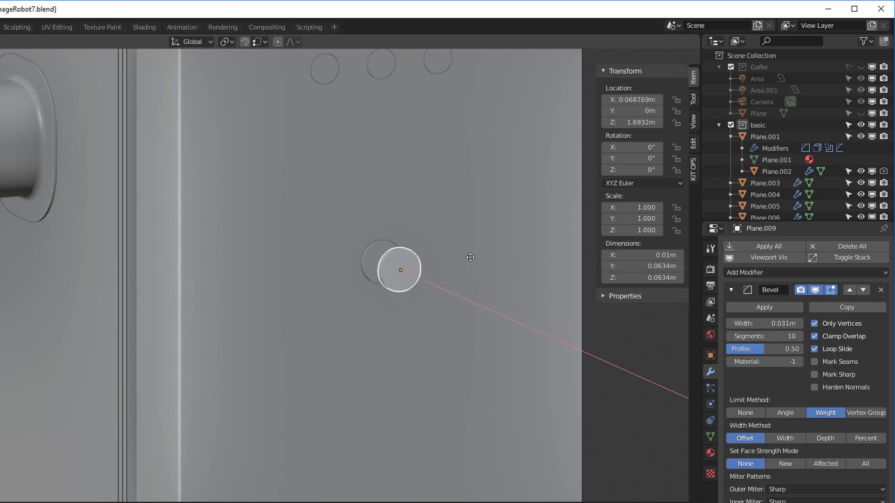
pyautogui.press('y')
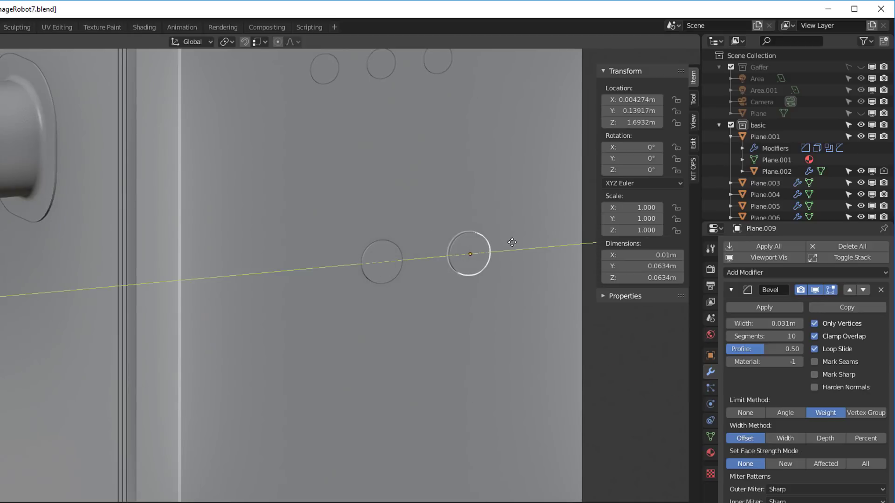
pyautogui.click(509, 242)
pyautogui.moveTo(516, 326); pyautogui.dragTo(500, 320, button='middle')
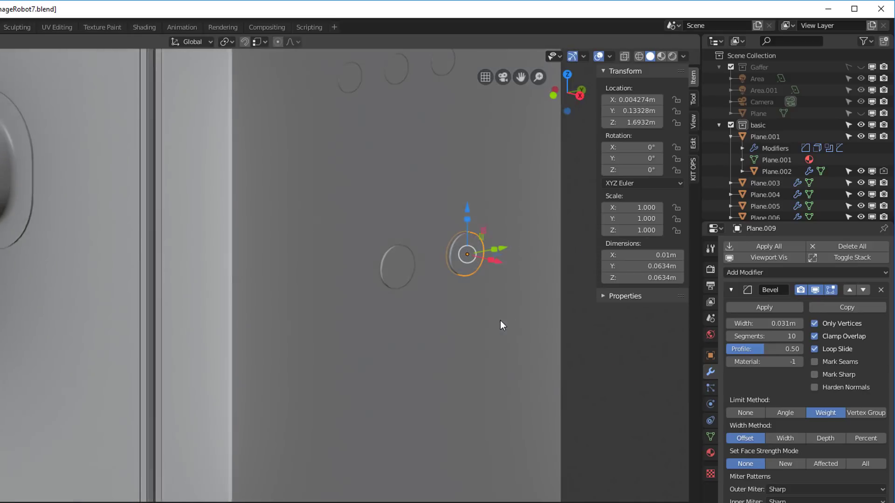
# Collapse the duplicated disc's Bevel and Solidify modifiers and add a Mirror modifier below them
pyautogui.click(731, 289)
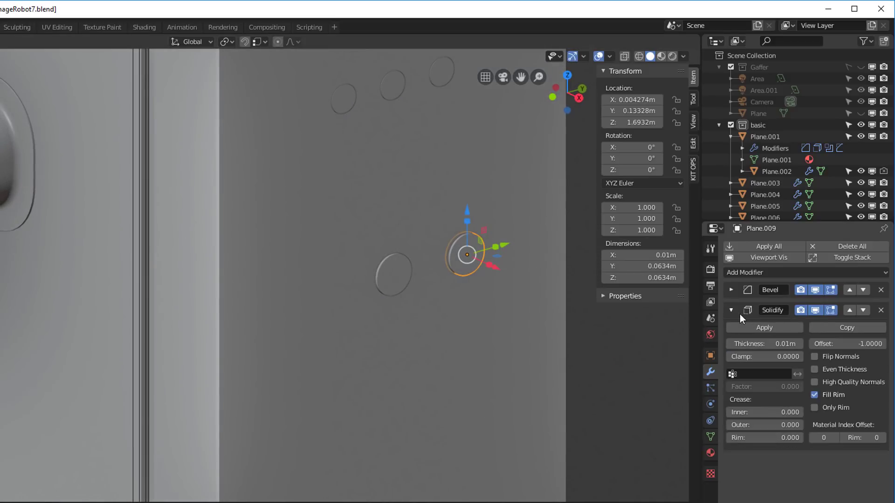
pyautogui.click(730, 310)
pyautogui.click(746, 272)
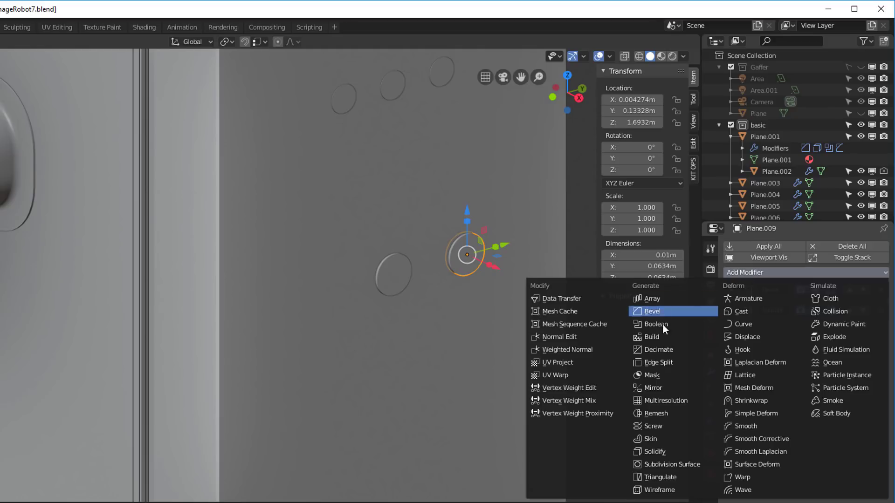
pyautogui.click(681, 388)
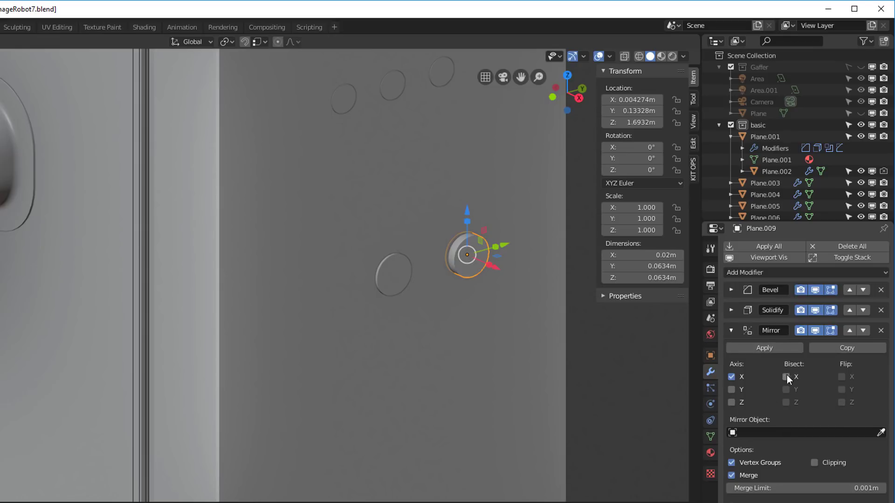
# Mirror the duplicate on Y only across the original centre disc, and move it along Y to about 0.118 m
pyautogui.click(731, 377)
pyautogui.click(731, 389)
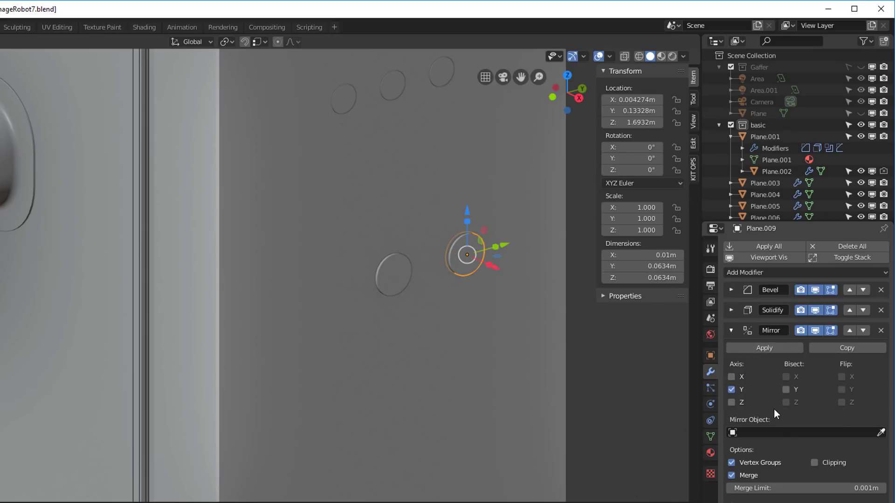
pyautogui.click(881, 432)
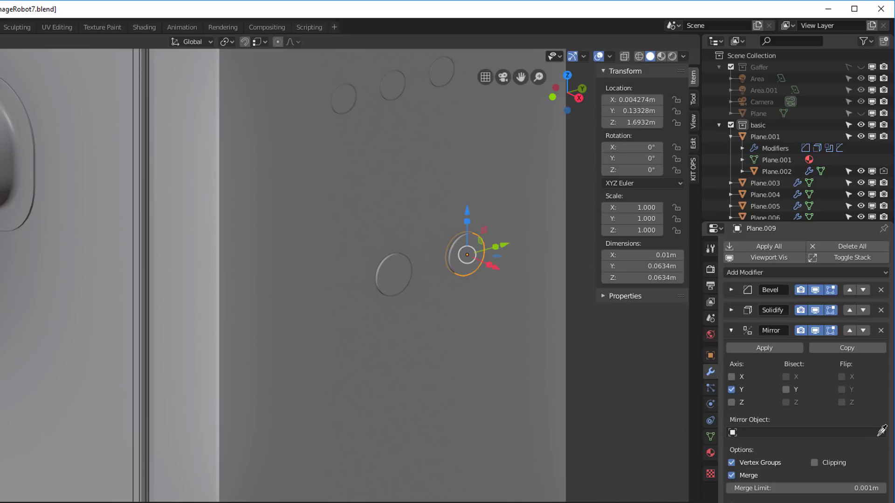
pyautogui.click(400, 270)
pyautogui.moveTo(400, 270); pyautogui.dragTo(444, 316, button='middle')
pyautogui.scroll(-4, 443, 315)
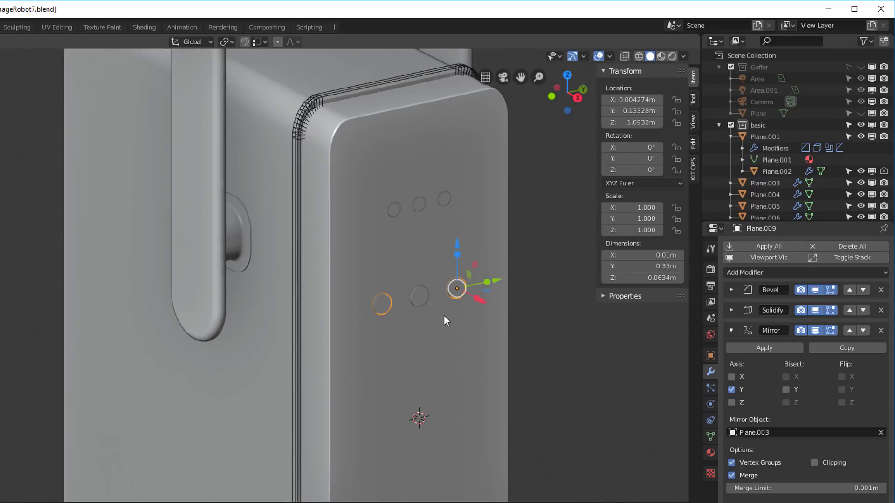
pyautogui.moveTo(502, 281); pyautogui.dragTo(491, 280)
pyautogui.scroll(6, 409, 297)
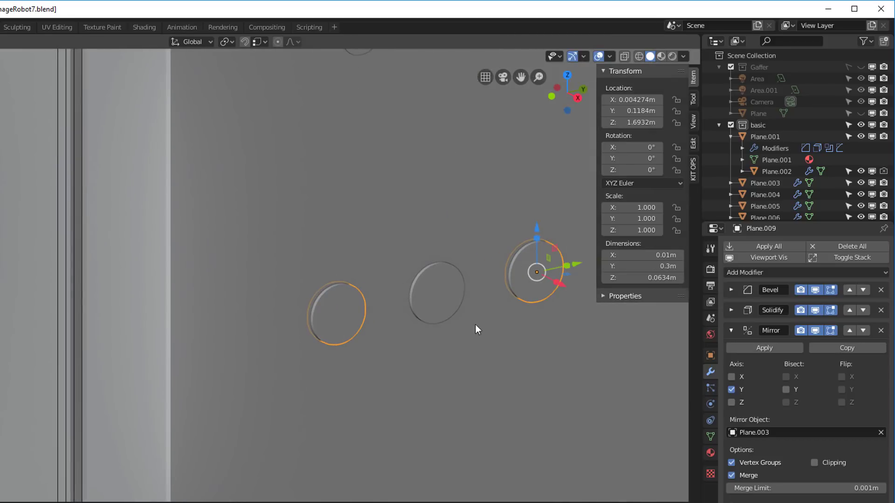
# Try the centre disc's Bevel modifier with 2 segments
pyautogui.click(435, 296)
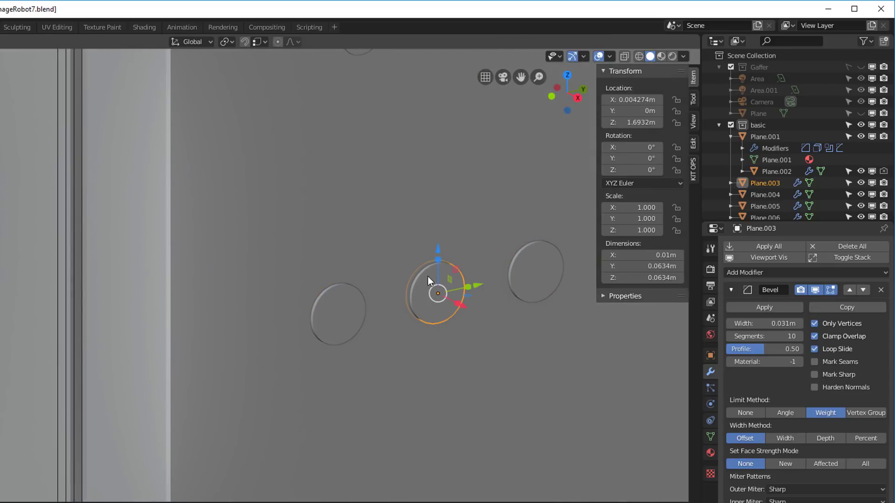
pyautogui.scroll(4, 428, 277)
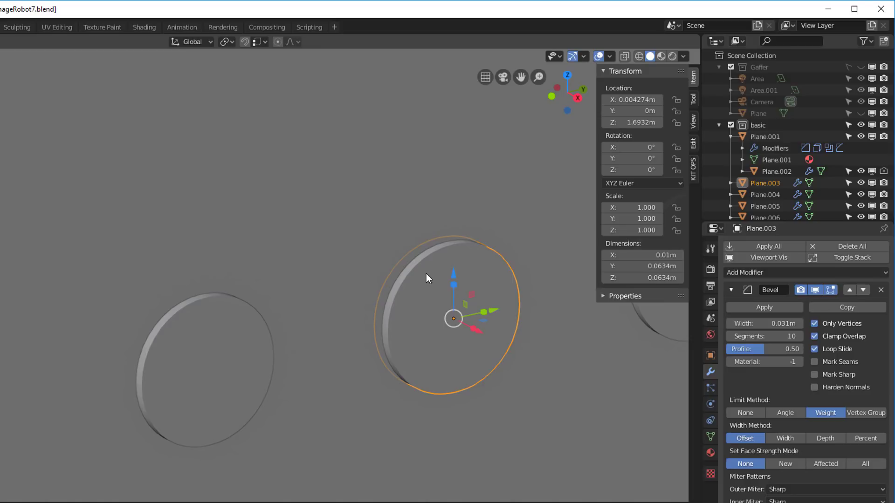
pyautogui.moveTo(768, 335); pyautogui.dragTo(748, 335)
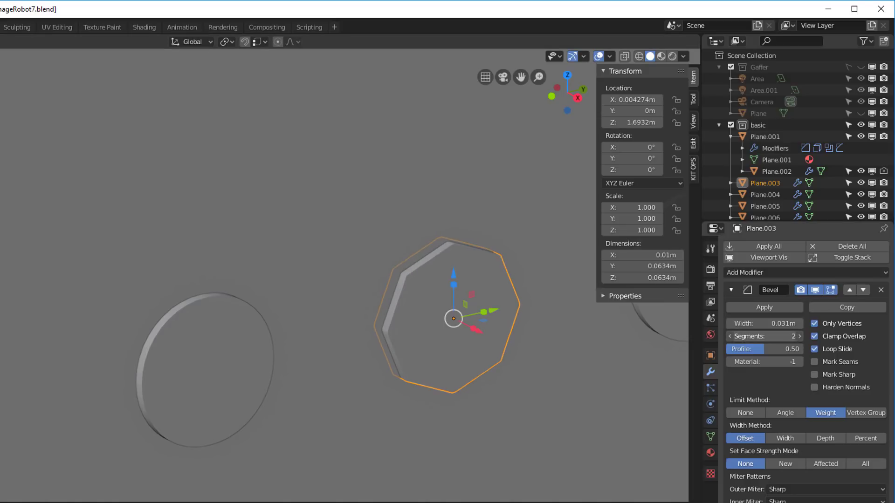
pyautogui.scroll(-4, 438, 326)
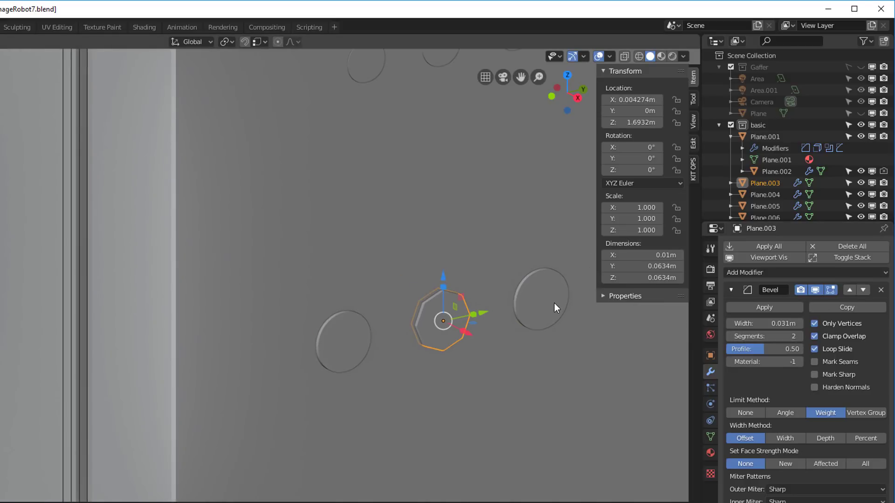
pyautogui.scroll(4, 434, 330)
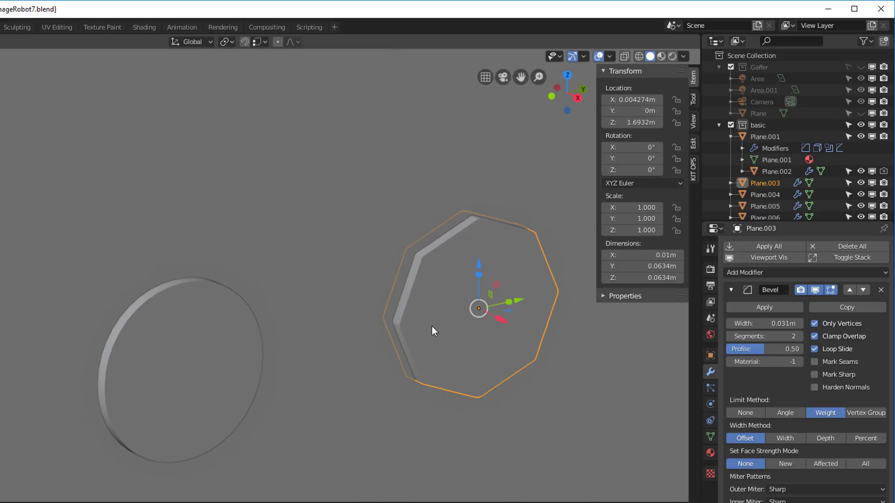
# Set the centre disc's Bevel modifier to 20 segments for a smoother outline
pyautogui.moveTo(504, 346)
pyautogui.mouseDown(button='middle')
pyautogui.moveTo(480, 335)
pyautogui.moveTo(492, 335)
pyautogui.mouseUp(button='middle')
pyautogui.scroll(1, 494, 334)
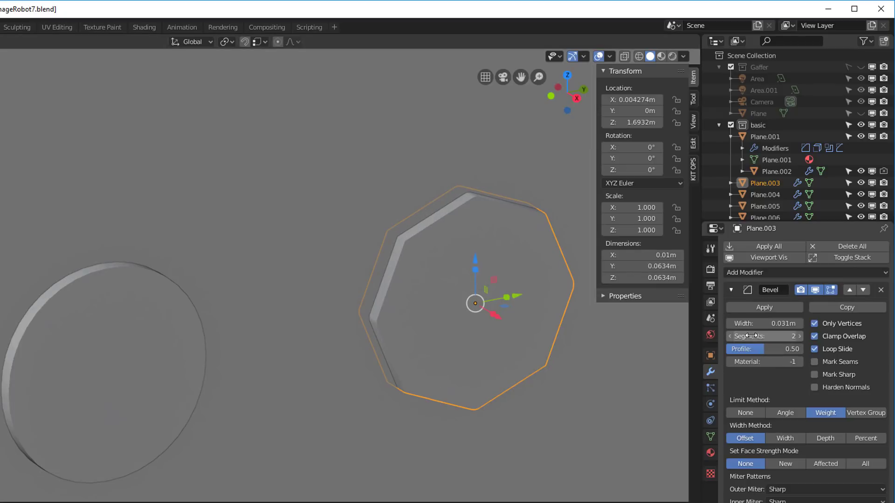
pyautogui.moveTo(767, 336); pyautogui.dragTo(792, 336)
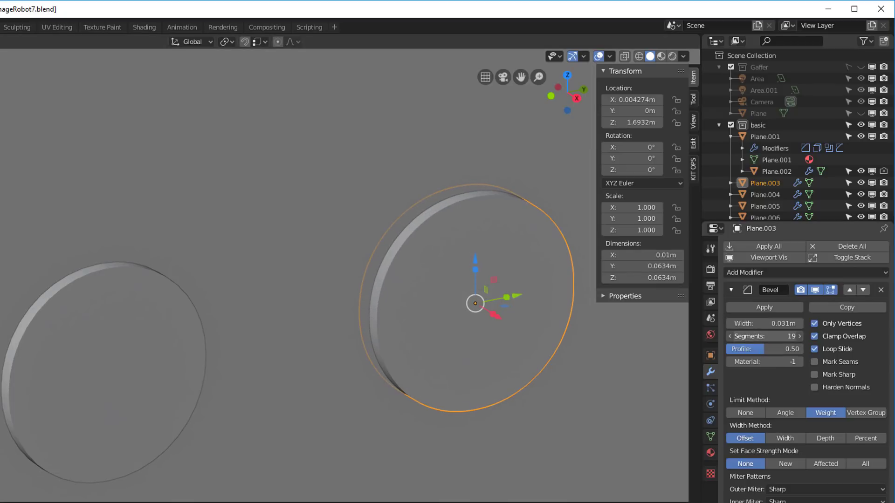
pyautogui.scroll(-9, 455, 294)
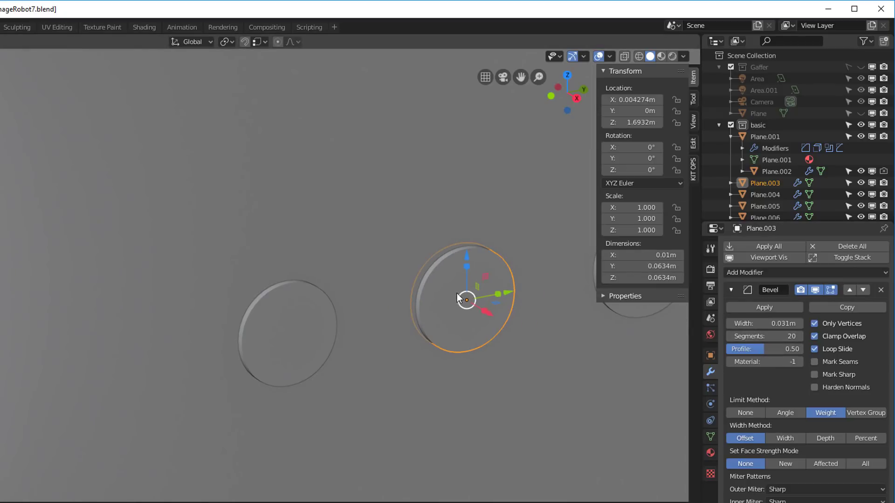
pyautogui.scroll(-5, 455, 295)
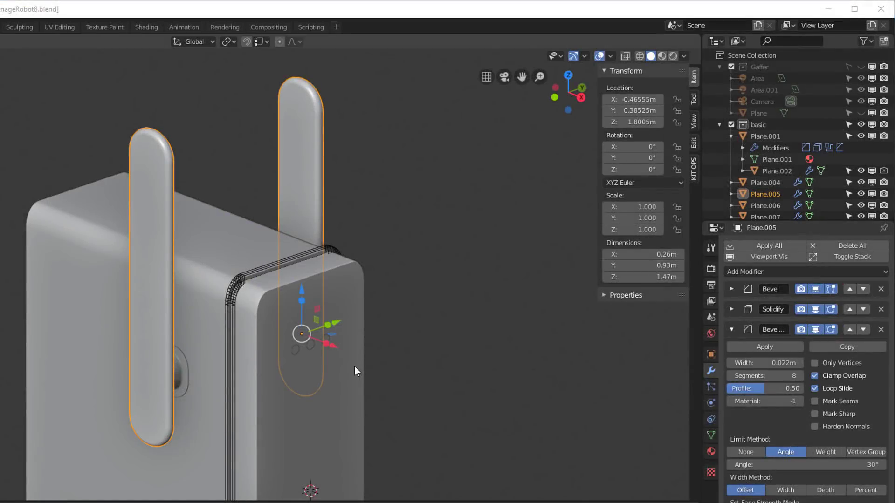
# Turn off the viewport display of all modifiers on the robot's long rounded arms and isolate the object in local view
pyautogui.moveTo(354, 366); pyautogui.dragTo(378, 351, button='middle')
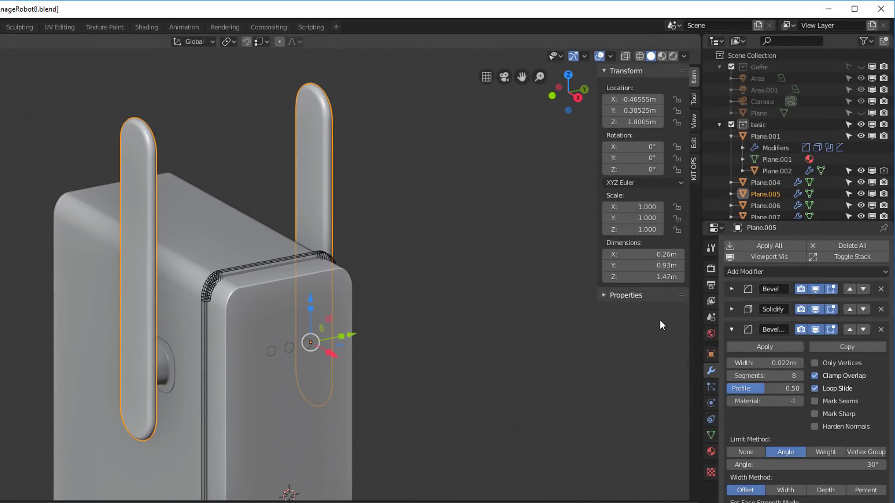
pyautogui.click(760, 257)
pyautogui.moveTo(500, 292); pyautogui.dragTo(289, 292, button='middle')
pyautogui.scroll(3, 317, 289)
pyautogui.scroll(-1, 317, 289)
pyautogui.press('KP_Divide')
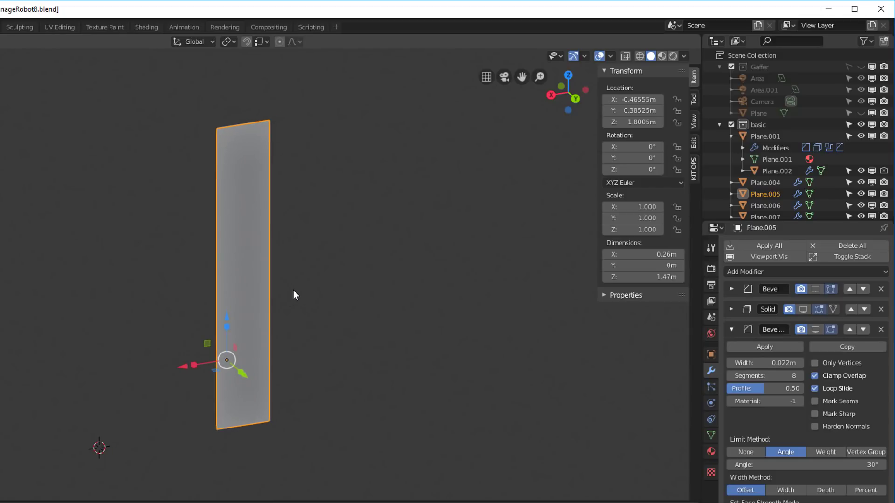
# In Edit Mode with all vertices selected, set the first Bevel modifier's limit method to Weight and show it in the viewport
pyautogui.press('Tab')
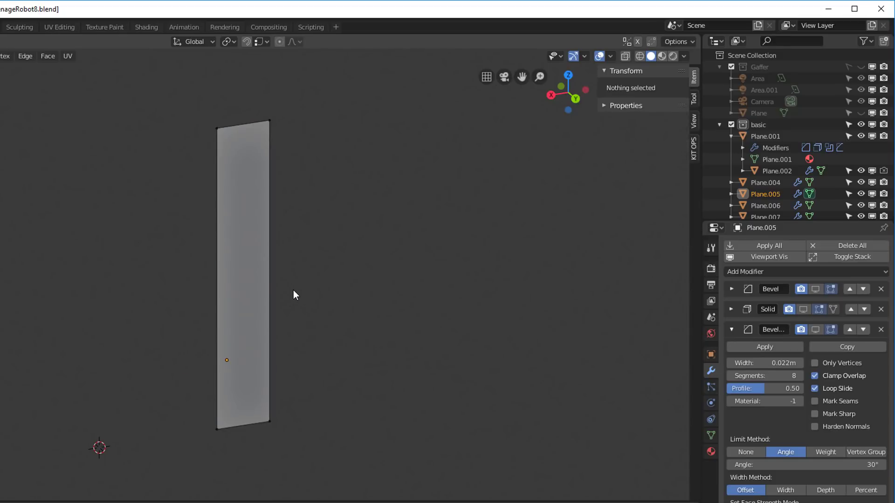
pyautogui.press('a')
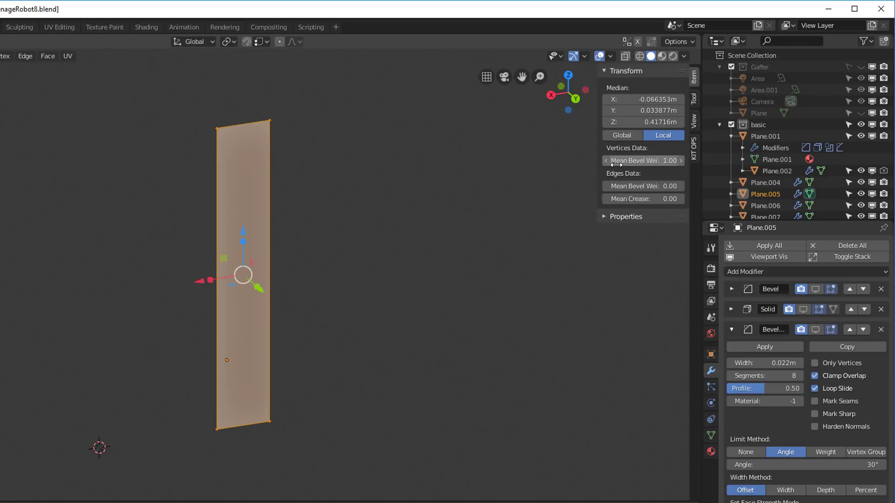
pyautogui.click(731, 288)
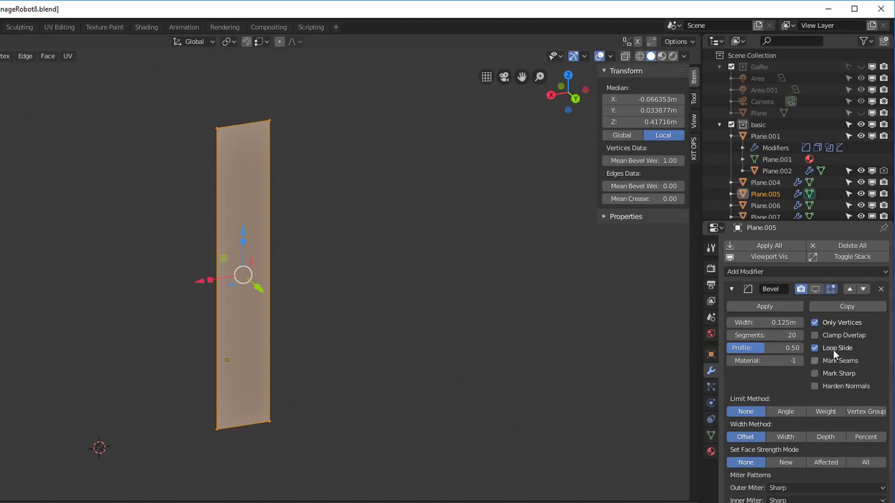
pyautogui.click(828, 411)
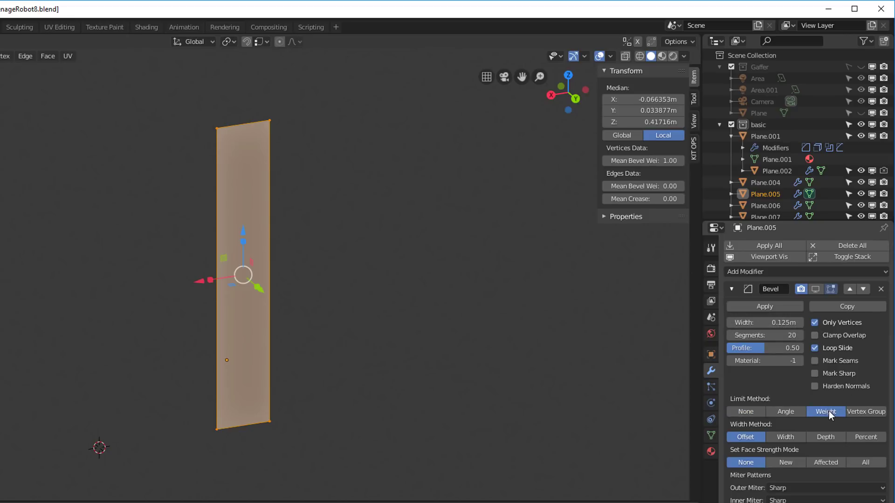
pyautogui.click(815, 289)
pyautogui.moveTo(420, 112); pyautogui.dragTo(232, 90, button='middle')
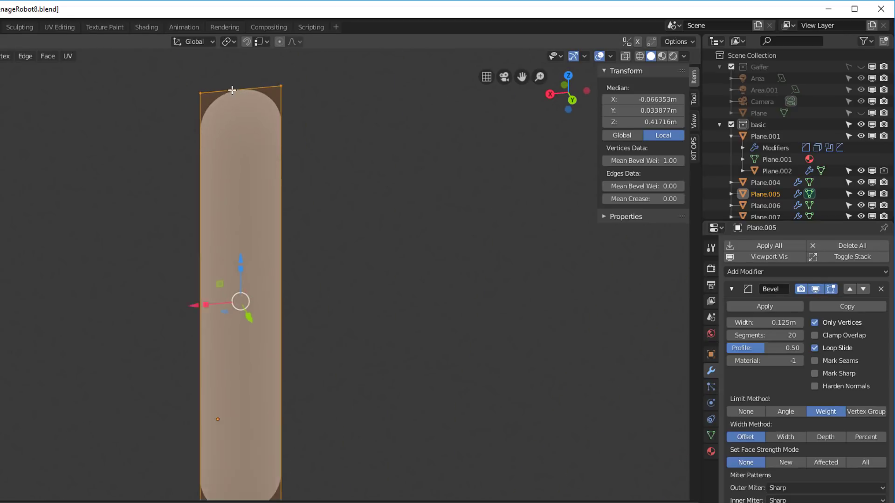
pyautogui.scroll(6, 232, 90)
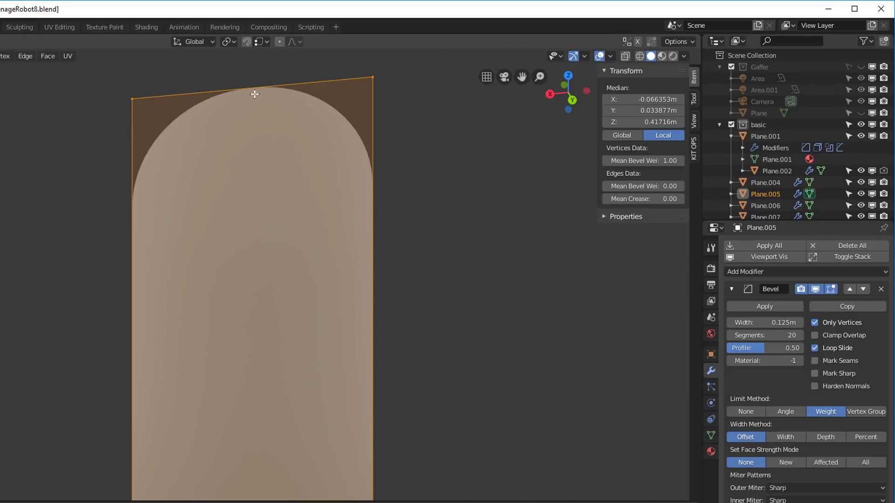
pyautogui.scroll(-6, 254, 98)
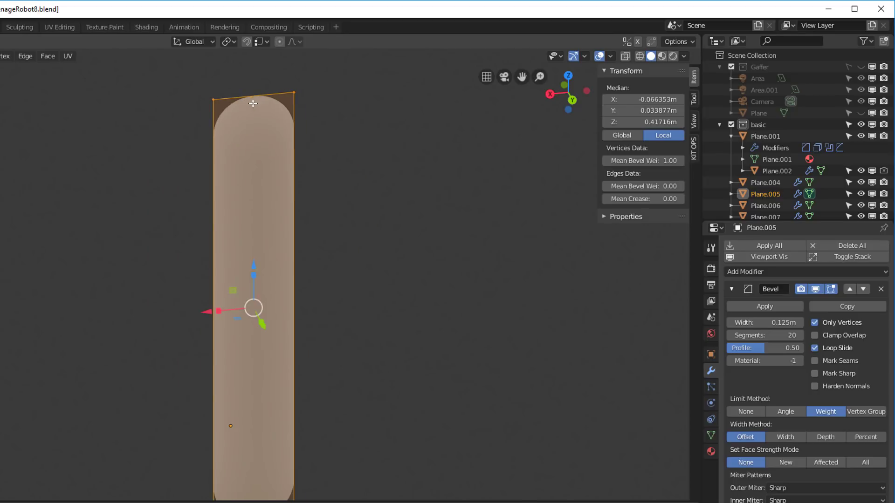
pyautogui.scroll(-2, 253, 103)
# Show the arm's Solidify modifier in the viewport and enable High Quality Normals for it
pyautogui.click(732, 289)
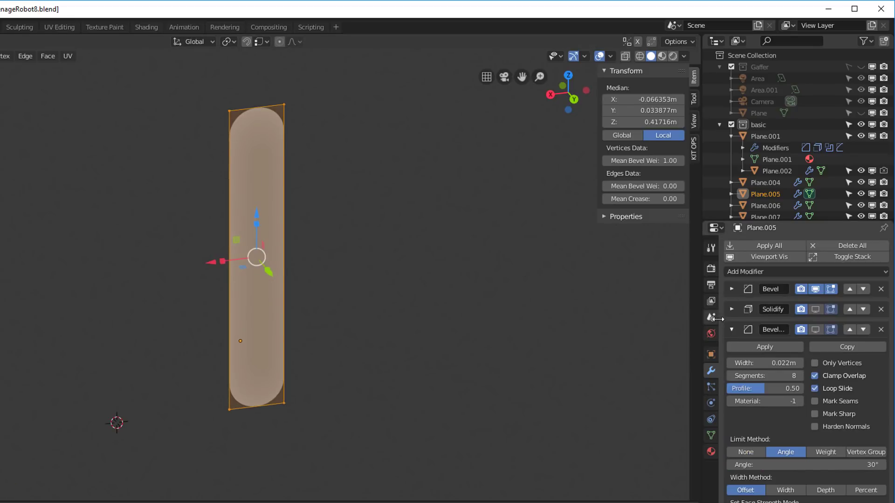
pyautogui.click(816, 310)
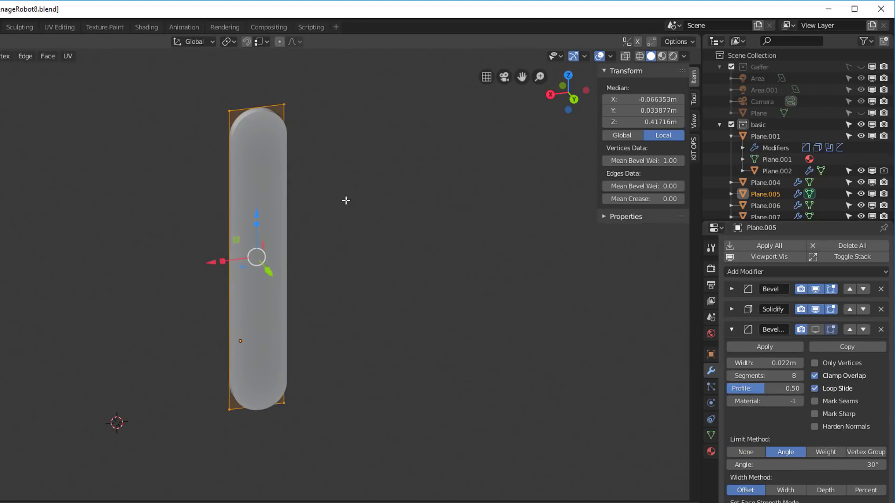
pyautogui.moveTo(346, 199); pyautogui.dragTo(370, 226, button='middle')
pyautogui.click(732, 310)
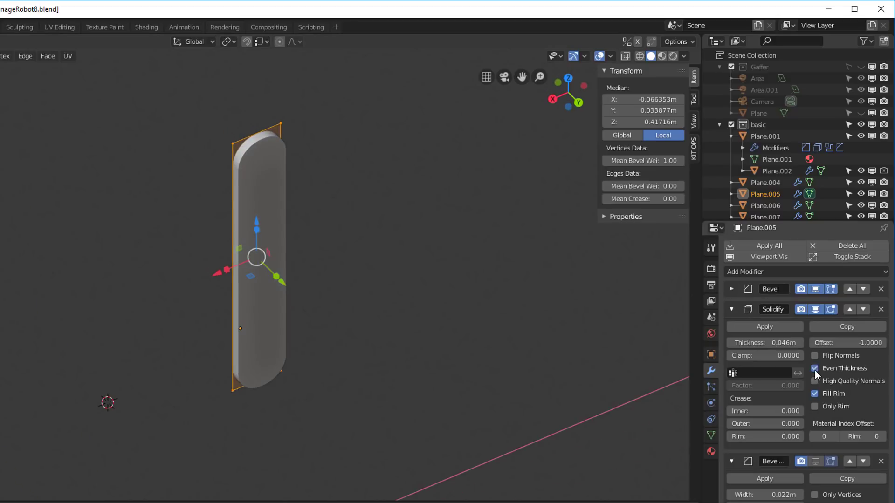
pyautogui.click(815, 381)
pyautogui.moveTo(340, 204); pyautogui.dragTo(279, 170, button='middle')
pyautogui.rightClick(267, 170)
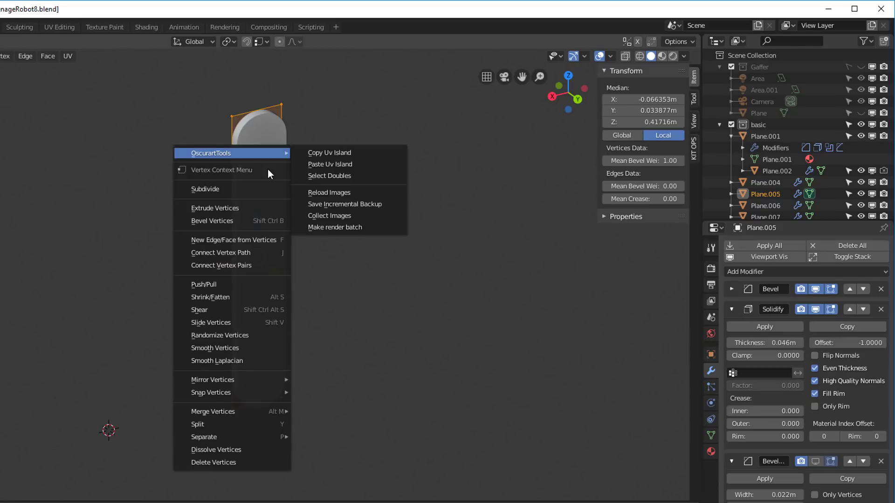
pyautogui.click(410, 122)
pyautogui.moveTo(393, 247); pyautogui.dragTo(367, 201, button='middle')
# Return the arm to Object Mode and enable Auto Smooth for its normals
pyautogui.press('Tab')
pyautogui.moveTo(421, 183); pyautogui.dragTo(316, 274, button='middle')
pyautogui.scroll(3, 316, 274)
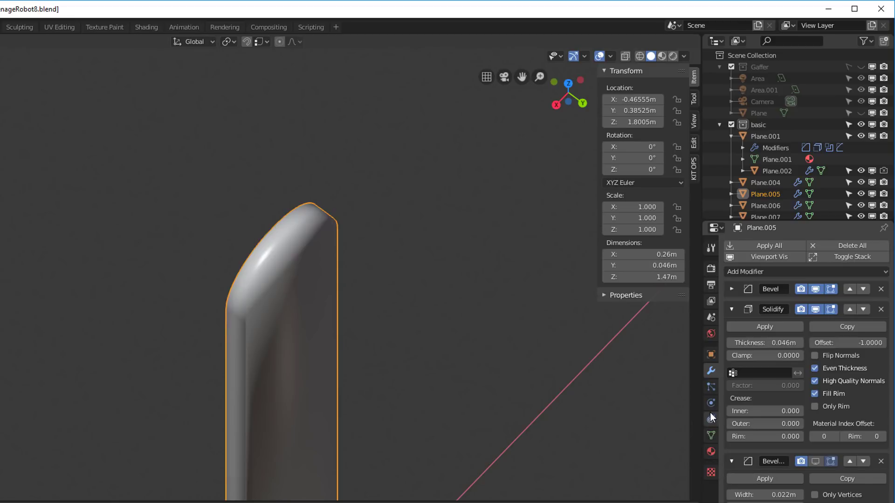
pyautogui.click(710, 436)
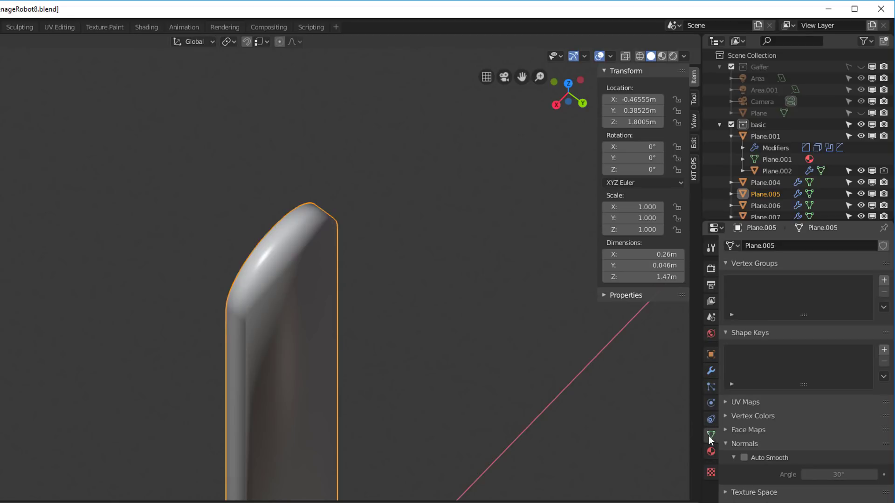
pyautogui.click(753, 459)
pyautogui.moveTo(291, 308); pyautogui.dragTo(307, 233, button='middle')
# Show the arm's second Bevel modifier in the viewport and inspect the rounded edges
pyautogui.click(710, 371)
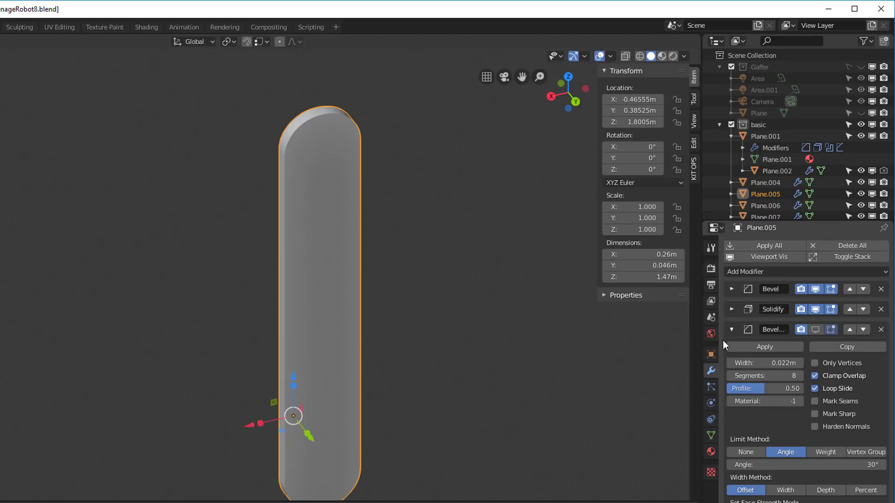
pyautogui.click(815, 329)
pyautogui.moveTo(331, 214); pyautogui.dragTo(353, 214, button='middle')
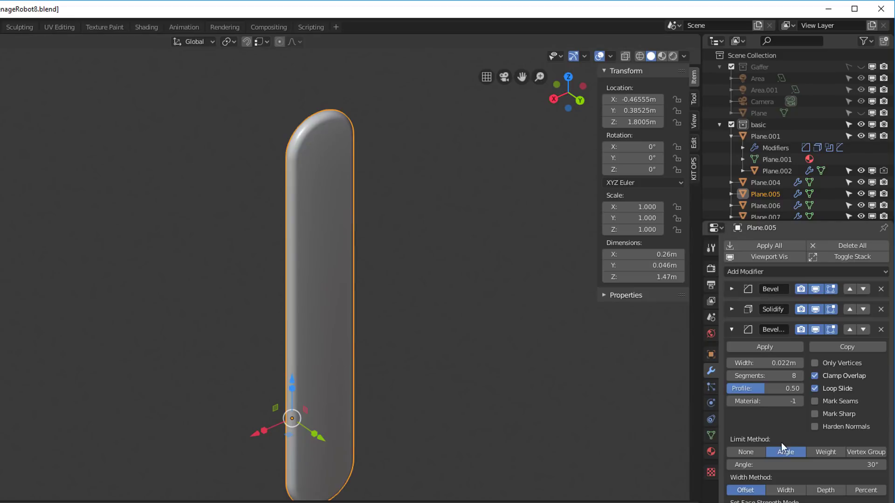
pyautogui.moveTo(293, 233); pyautogui.dragTo(329, 154, button='middle')
pyautogui.scroll(2, 329, 153)
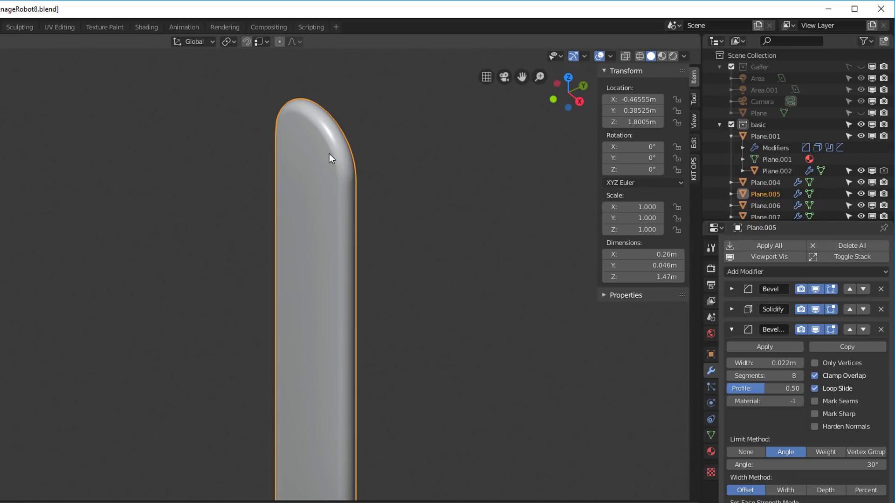
# Turn on the wireframe overlay and examine the mesh around the arm's rounded end
pyautogui.press('q')
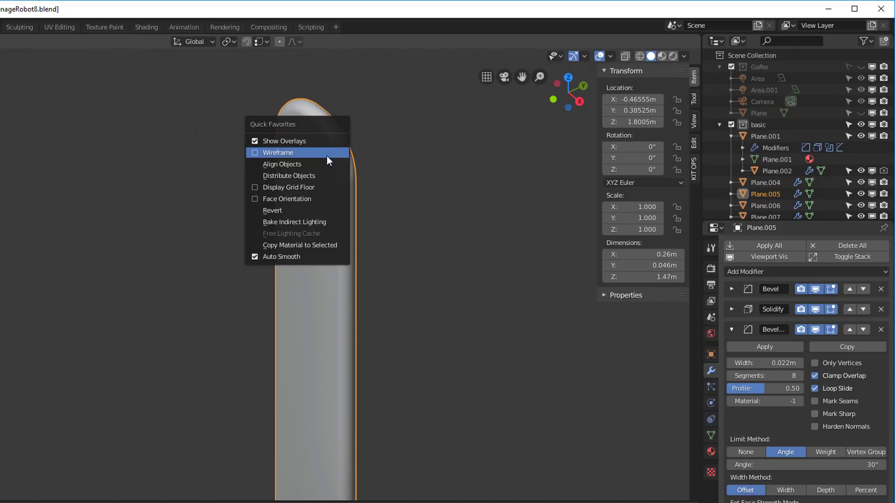
pyautogui.click(276, 153)
pyautogui.moveTo(363, 150); pyautogui.dragTo(313, 152, button='middle')
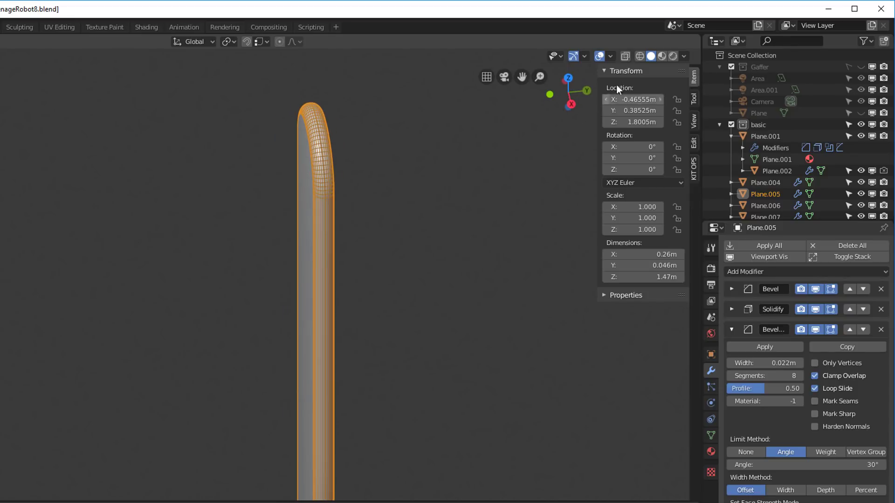
pyautogui.click(611, 56)
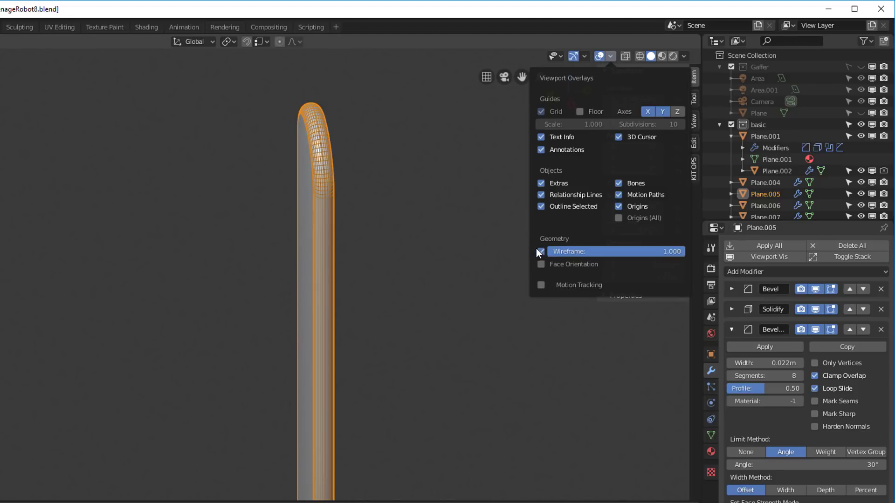
pyautogui.rightClick(573, 251)
pyautogui.rightClick(541, 287)
pyautogui.rightClick(539, 252)
pyautogui.scroll(8, 315, 124)
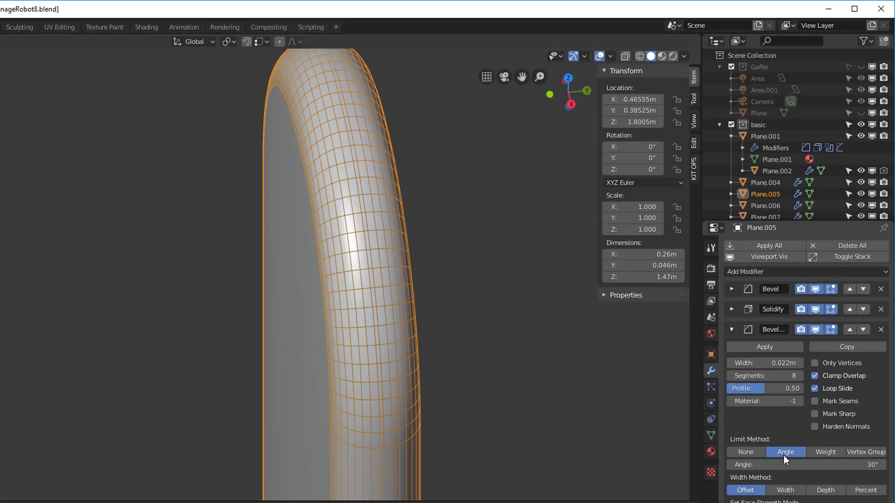
# Compare the settings of the arm's first Bevel modifier with those of the second and examine the edge segments
pyautogui.click(731, 289)
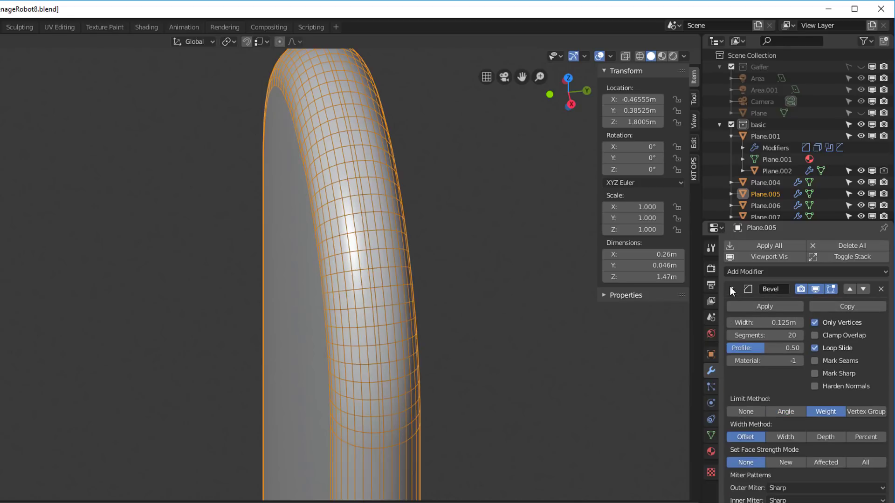
pyautogui.click(731, 289)
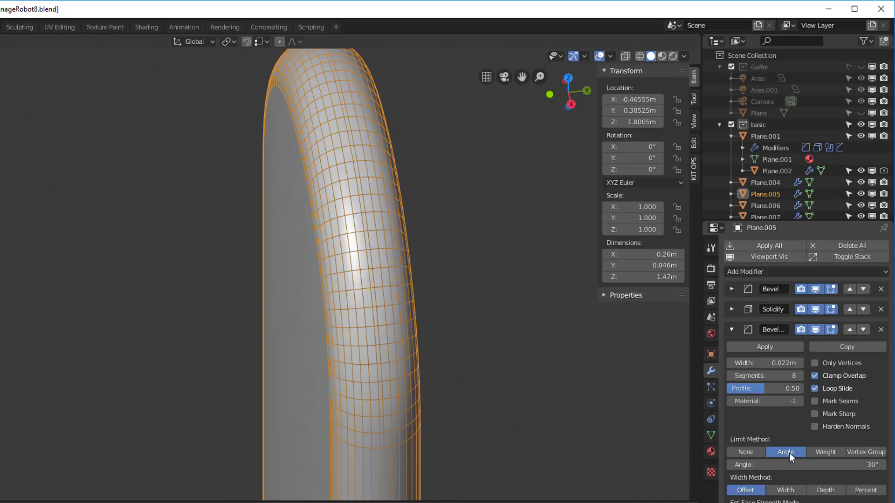
pyautogui.moveTo(382, 230); pyautogui.dragTo(389, 203, button='middle')
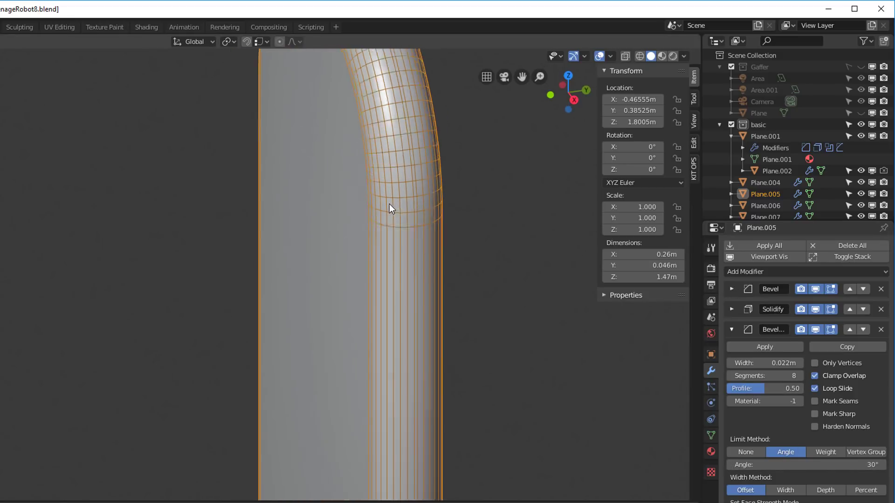
# Leave the isolated view of the arm, then turn off the wireframe and all viewport overlays
pyautogui.scroll(-6, 390, 203)
pyautogui.press('KP_Divide')
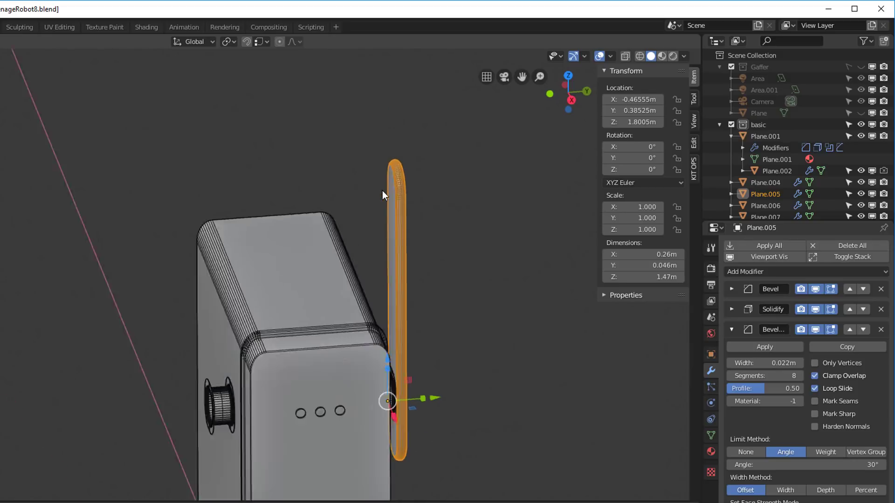
pyautogui.hotkey('shift', 'alt', 'z')
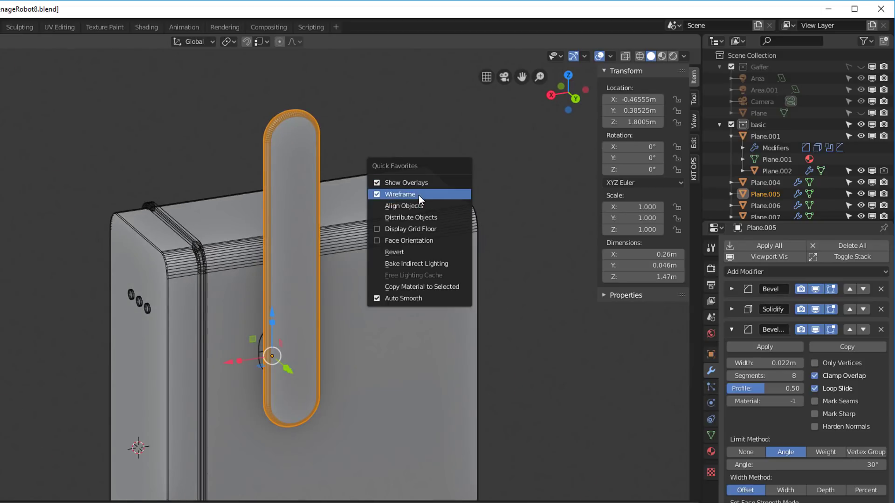
pyautogui.click(419, 195)
pyautogui.press('q')
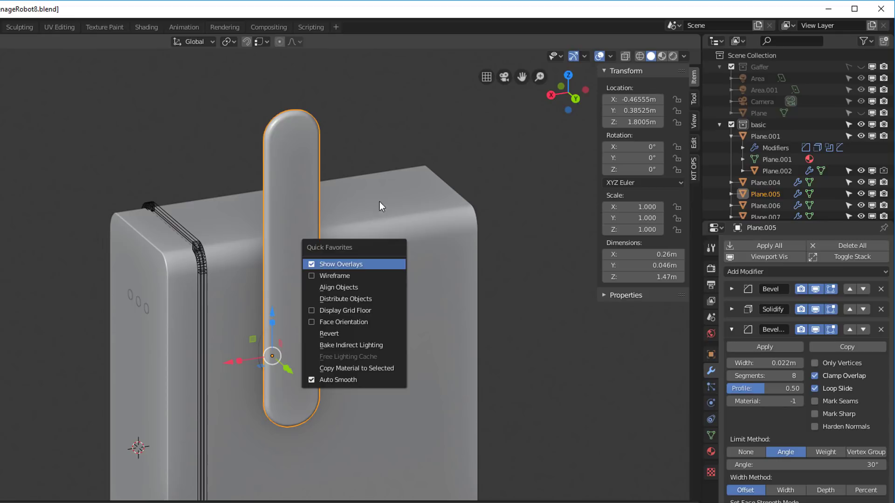
pyautogui.click(351, 262)
pyautogui.scroll(-3, 348, 264)
pyautogui.moveTo(318, 242)
pyautogui.mouseDown(button='middle')
pyautogui.moveTo(474, 236)
pyautogui.moveTo(318, 251)
pyautogui.mouseUp(button='middle')
# Clear the Mirror Object of the arm's Mirror modifier and show the modifier in the viewport
pyautogui.click(731, 329)
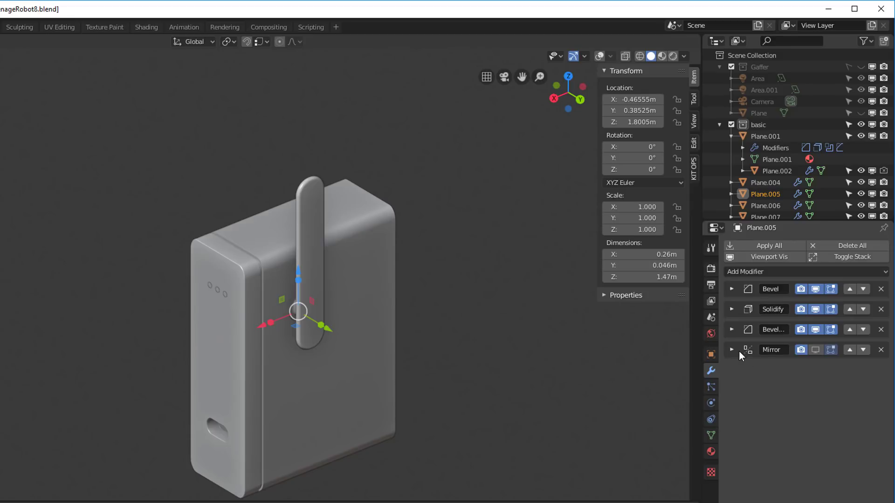
pyautogui.moveTo(326, 280)
pyautogui.mouseDown(button='middle')
pyautogui.moveTo(356, 278)
pyautogui.moveTo(326, 281)
pyautogui.mouseUp(button='middle')
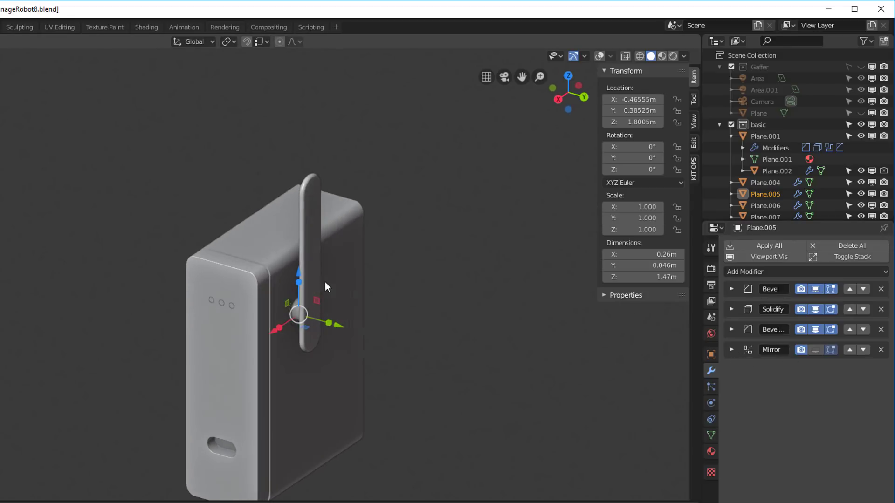
pyautogui.click(732, 350)
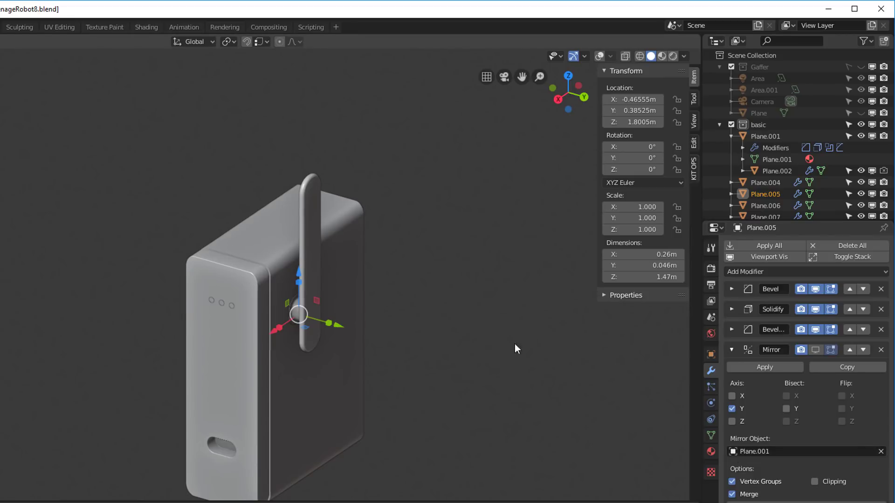
pyautogui.click(881, 452)
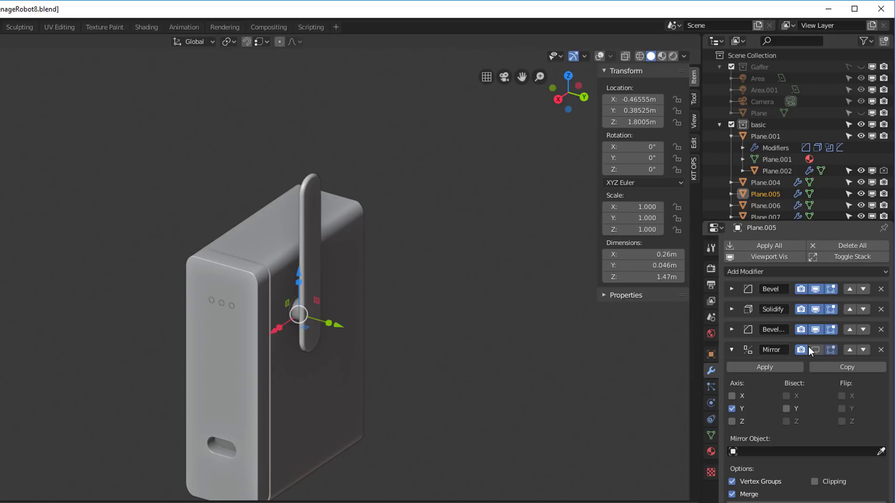
pyautogui.moveTo(818, 349); pyautogui.dragTo(802, 350)
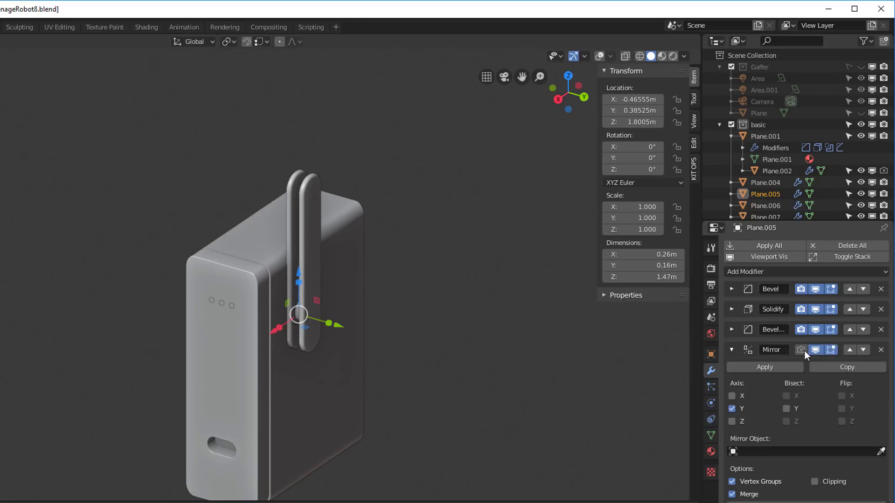
# Pick the robot body, Plane.001, as the Mirror Object of the arm's Mirror modifier
pyautogui.click(881, 452)
pyautogui.click(253, 242)
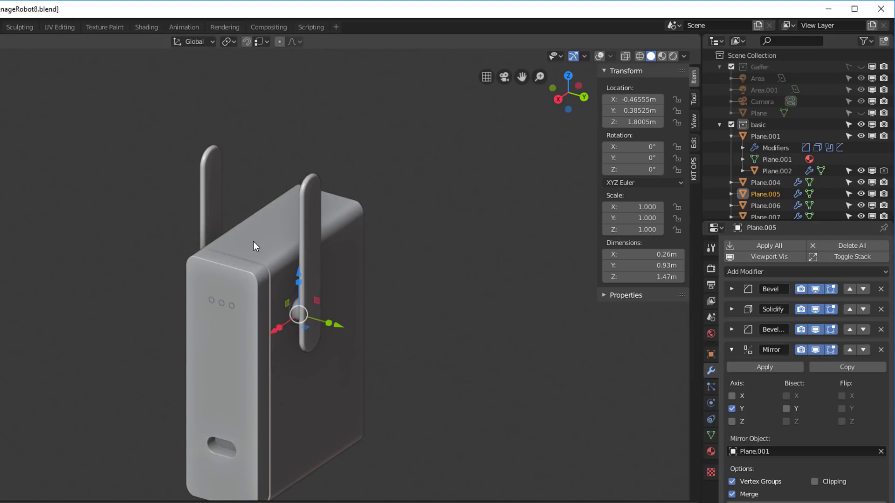
pyautogui.moveTo(287, 303)
pyautogui.mouseDown(button='middle')
pyautogui.moveTo(463, 280)
pyautogui.moveTo(220, 296)
pyautogui.moveTo(291, 275)
pyautogui.moveTo(297, 306)
pyautogui.mouseUp(button='middle')
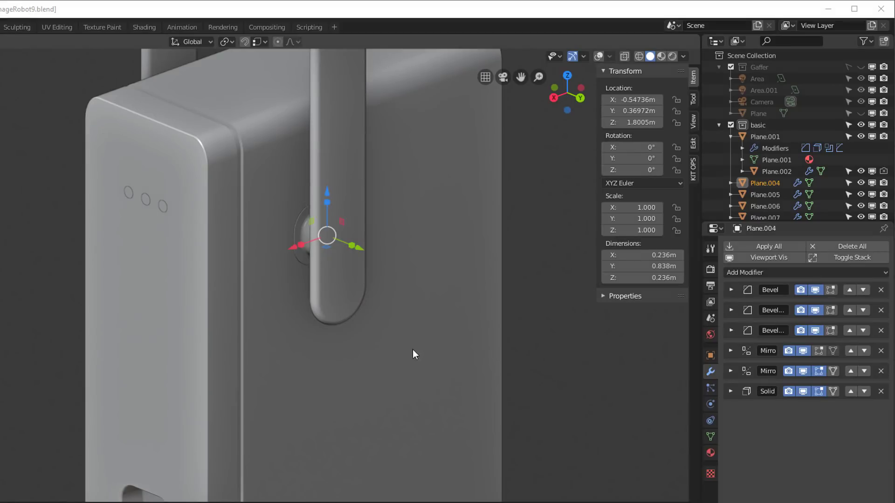
# Show the viewport overlays, add a plane at the 3D cursor and rotate it 90° about the X axis
pyautogui.moveTo(414, 354)
pyautogui.mouseDown(button='middle')
pyautogui.moveTo(467, 326)
pyautogui.moveTo(440, 370)
pyautogui.moveTo(406, 359)
pyautogui.mouseUp(button='middle')
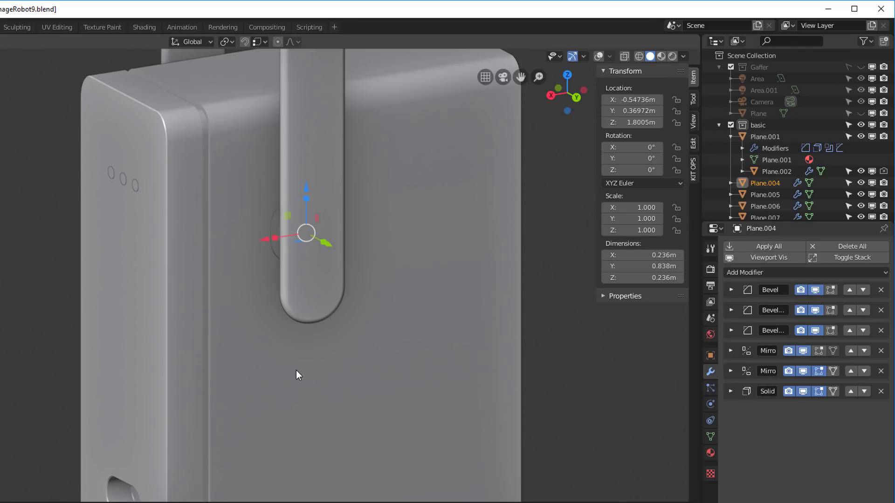
pyautogui.hotkey('shift', 'alt', 'z')
pyautogui.moveTo(317, 373); pyautogui.dragTo(376, 373, button='middle')
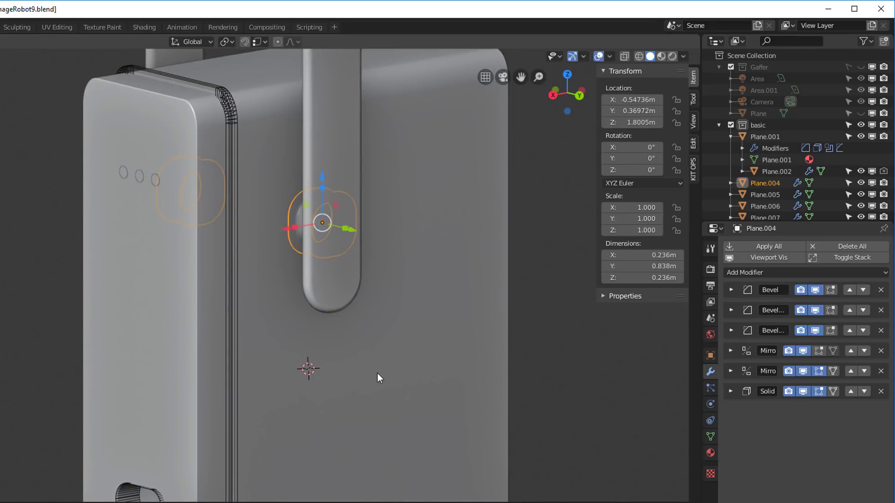
pyautogui.hotkey('shift', 'a')
pyautogui.moveTo(377, 373)
pyautogui.click(435, 374)
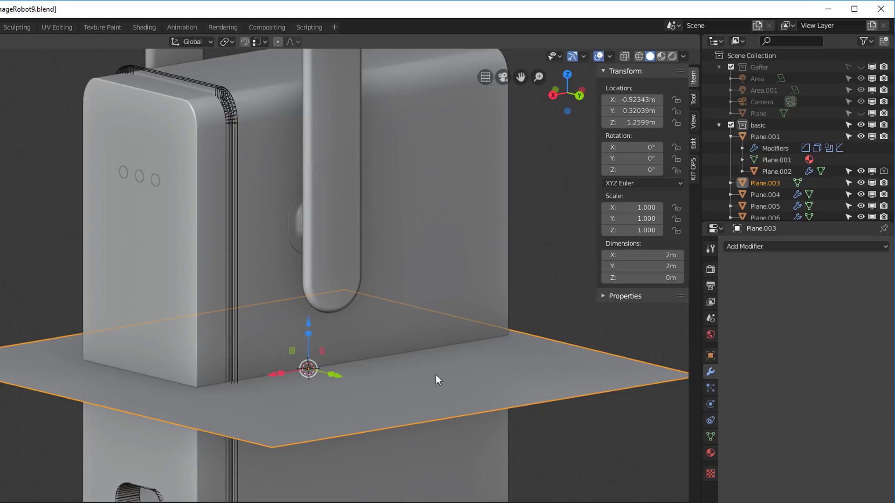
pyautogui.press('r')
pyautogui.write('x90')
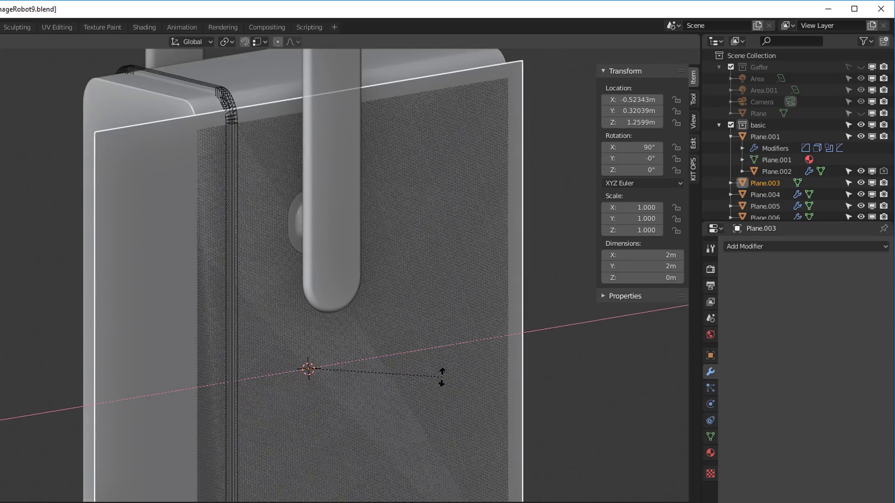
pyautogui.press('Return')
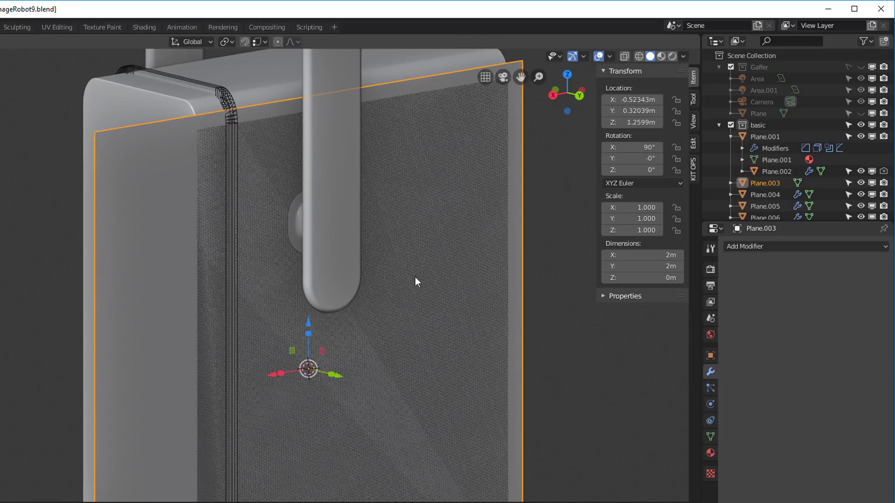
# Scale the new plane down uniformly to about 0.276 m
pyautogui.press('s')
pyautogui.click(313, 342)
pyautogui.scroll(4, 313, 342)
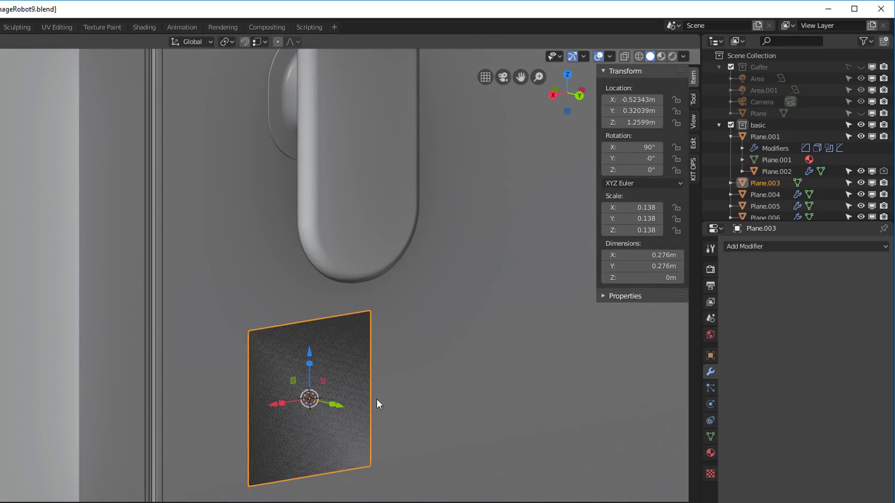
# Move the plane along Y to about 0.332 m, just off the body's side below the arm
pyautogui.keyDown('shift'); pyautogui.moveTo(375, 377); pyautogui.dragTo(425, 319, button='middle'); pyautogui.keyUp('shift')
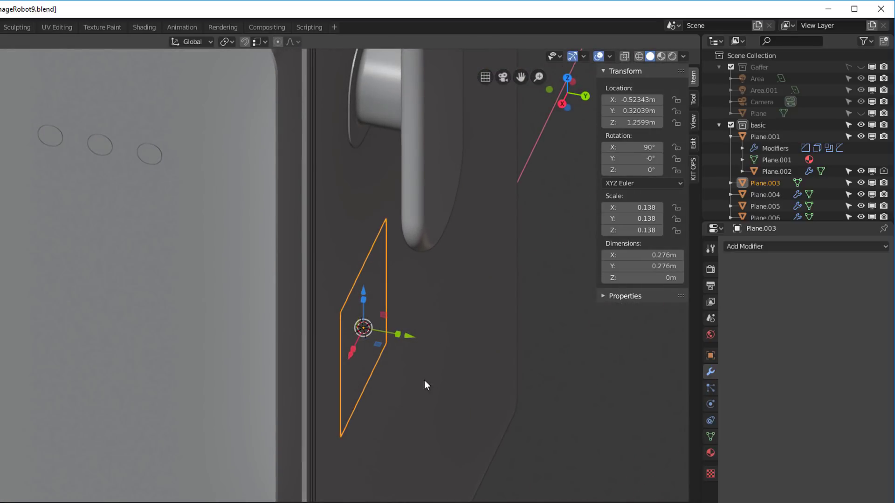
pyautogui.moveTo(424, 380); pyautogui.dragTo(371, 337, button='middle')
pyautogui.press('g')
pyautogui.press('y')
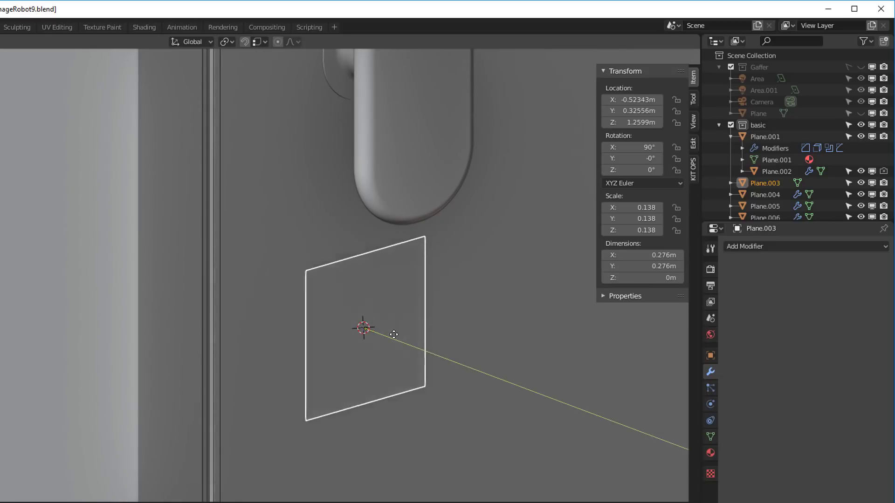
pyautogui.click(413, 345)
pyautogui.moveTo(412, 345); pyautogui.dragTo(404, 332, button='middle')
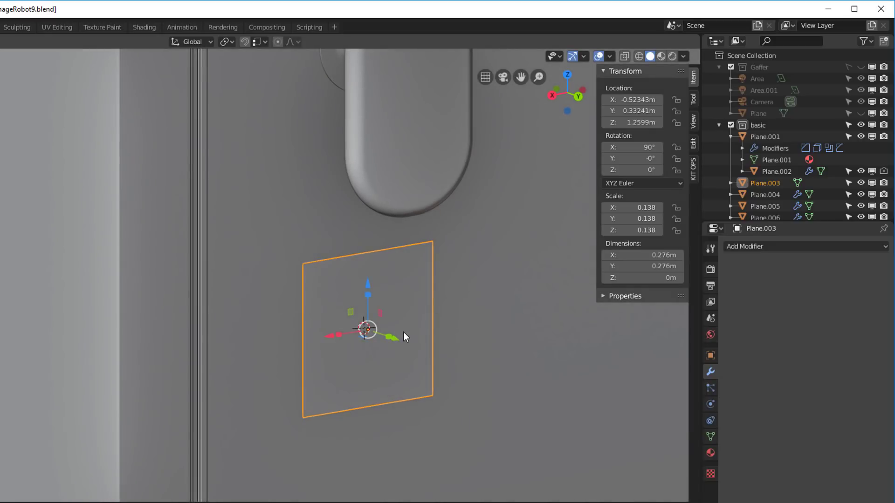
# Apply the plane's scale and rotation
pyautogui.hotkey('ctrl', 'a')
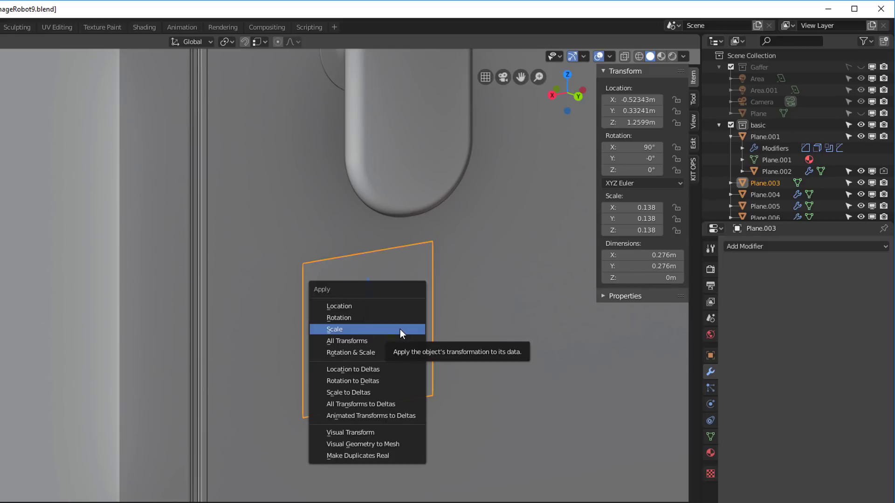
pyautogui.click(400, 329)
pyautogui.hotkey('ctrl', 'a')
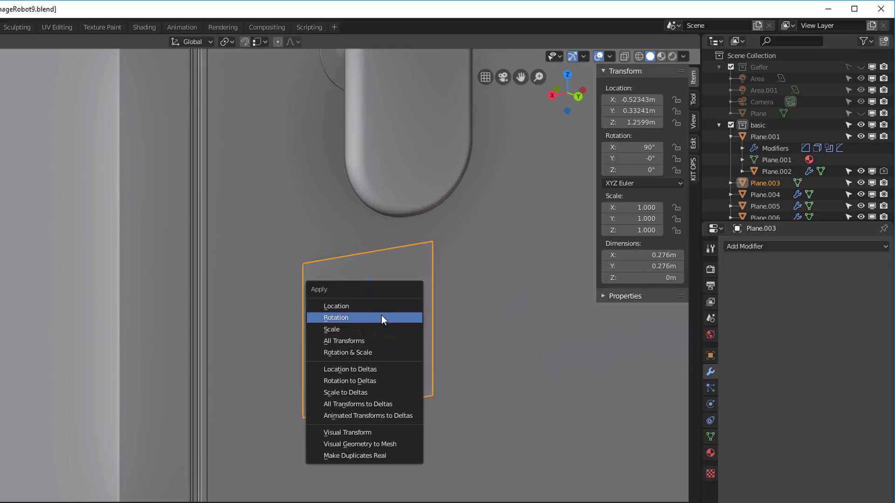
pyautogui.click(381, 317)
# Isolate the disc piece behind the arm, hide all its modifiers to examine the base mesh, and undo the hiding
pyautogui.moveTo(516, 320); pyautogui.dragTo(443, 133, button='middle')
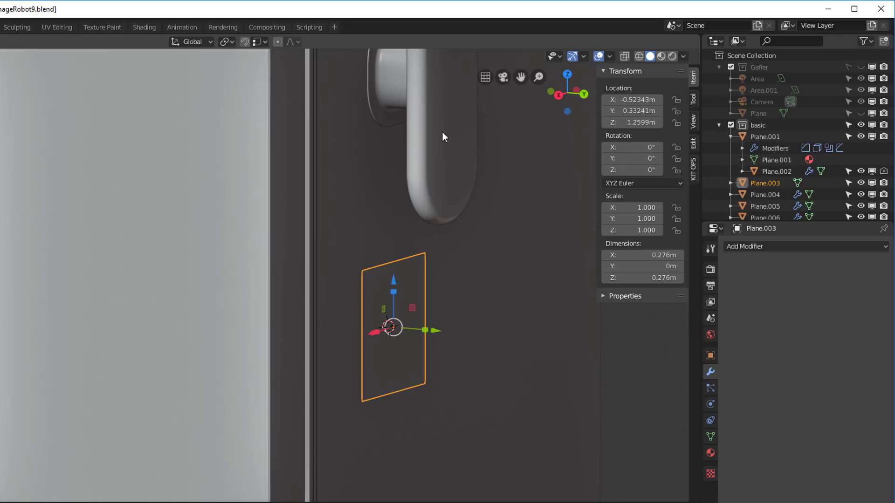
pyautogui.click(391, 82)
pyautogui.press('Tab')
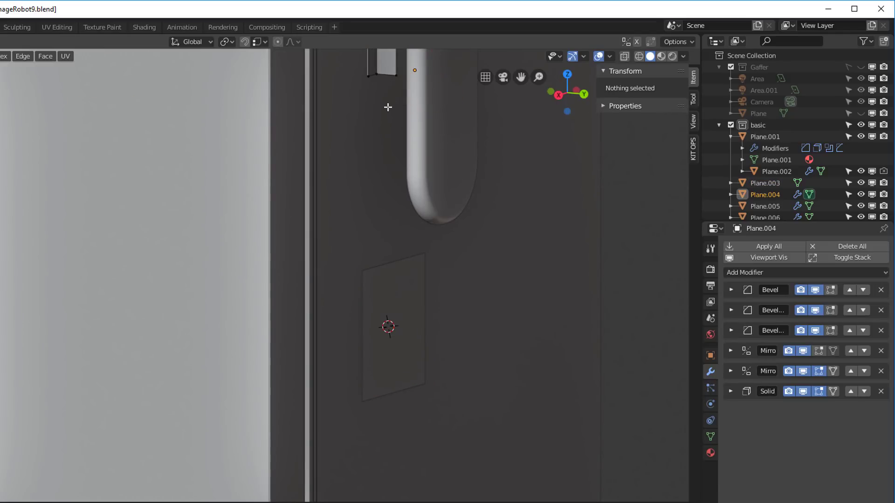
pyautogui.press('Tab')
pyautogui.press('KP_Decimal')
pyautogui.click(767, 257)
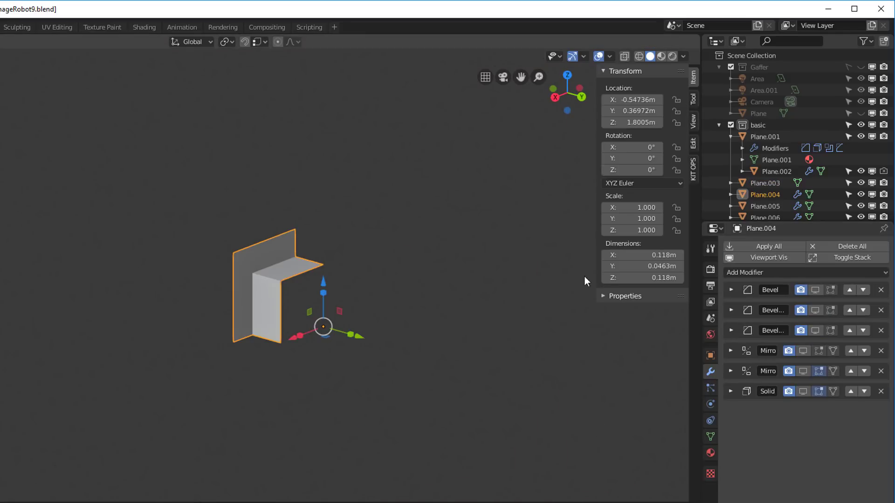
pyautogui.moveTo(384, 255); pyautogui.dragTo(359, 263, button='middle')
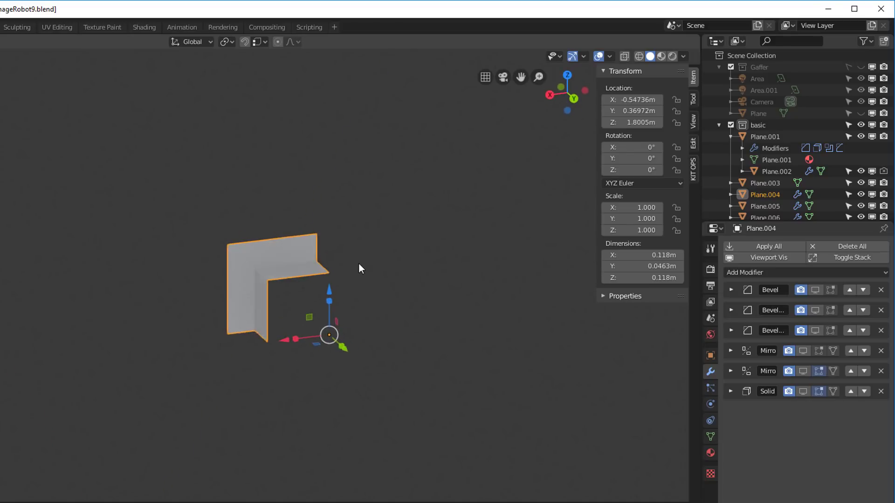
pyautogui.hotkey('ctrl', 'z')
pyautogui.moveTo(261, 233); pyautogui.dragTo(406, 301, button='middle')
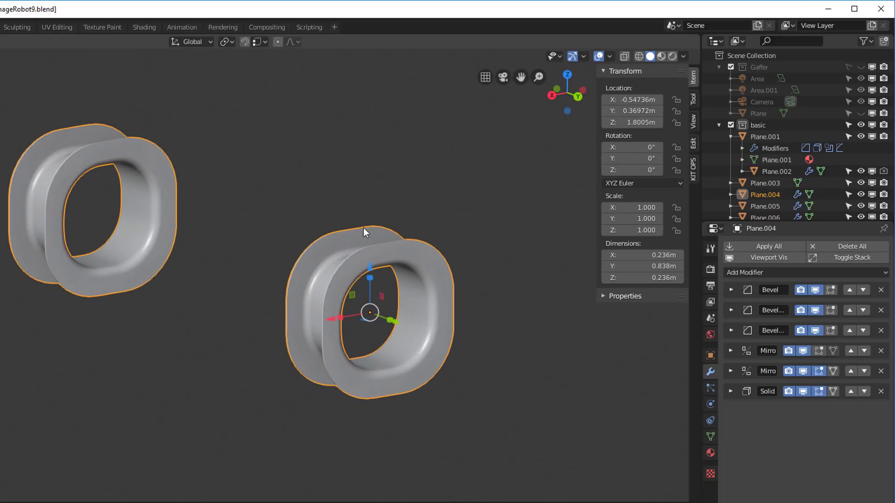
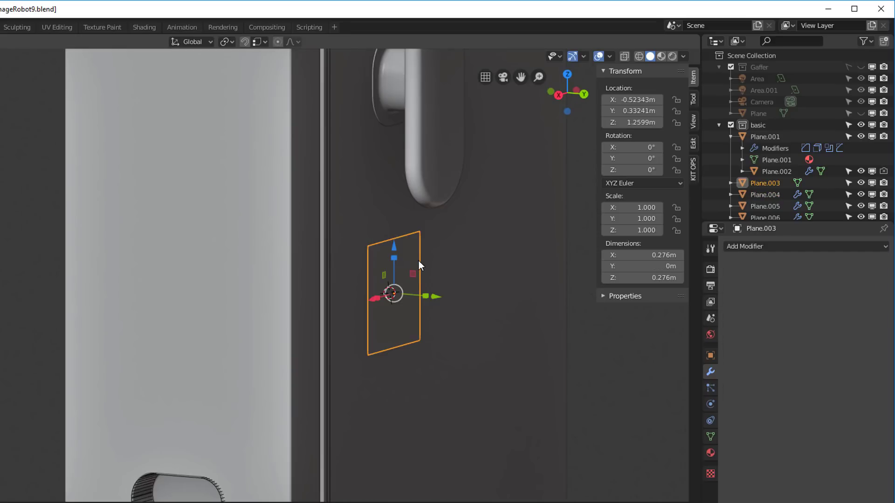
# Isolate the new plane below the arm and enter Edit Mode on it
pyautogui.press('KP_Divide')
pyautogui.moveTo(383, 252)
pyautogui.mouseDown(button='middle')
pyautogui.moveTo(354, 245)
pyautogui.moveTo(371, 242)
pyautogui.mouseUp(button='middle')
pyautogui.press('Tab')
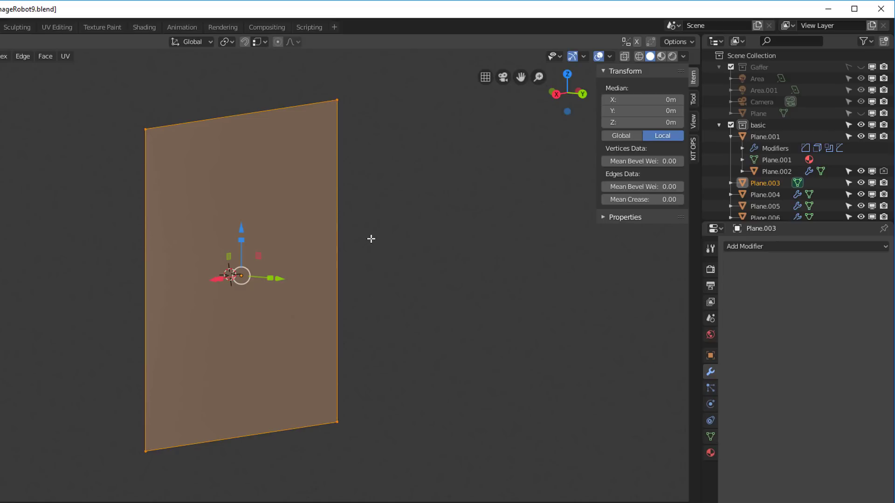
# Inset the plane's face and extrude the inner face about 0.053 m along Y
pyautogui.press('i')
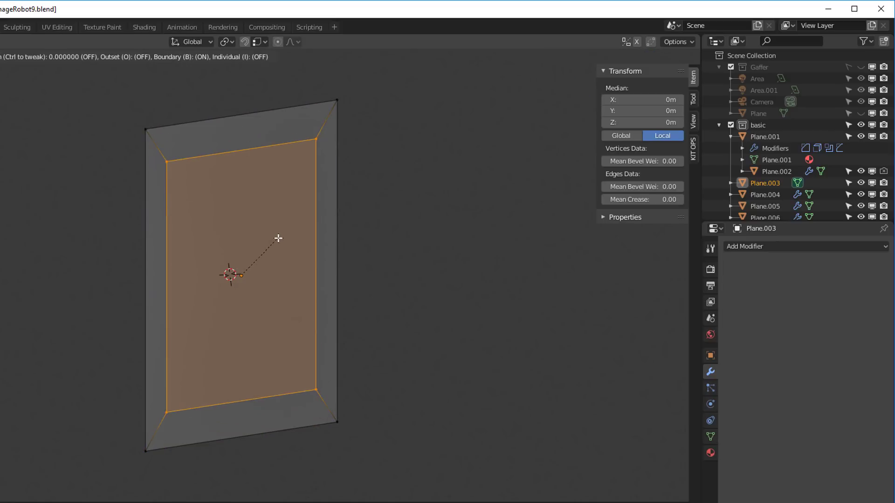
pyautogui.click(271, 256)
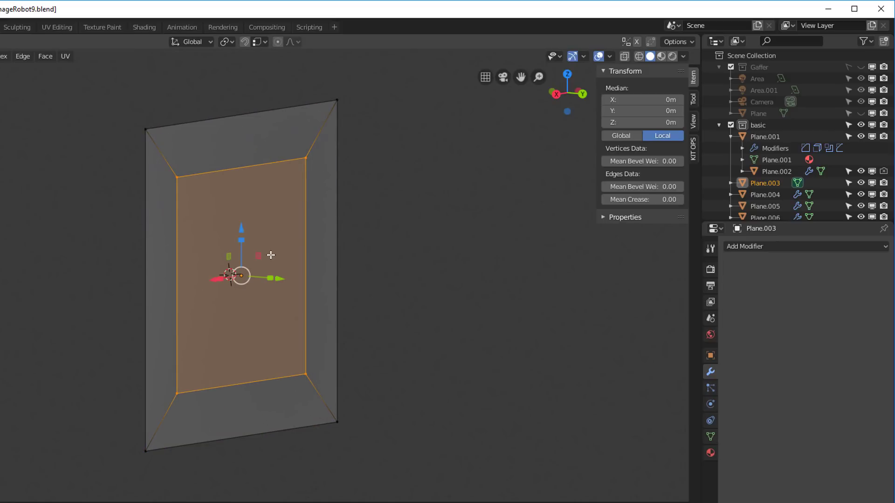
pyautogui.moveTo(270, 254); pyautogui.dragTo(284, 275, button='middle')
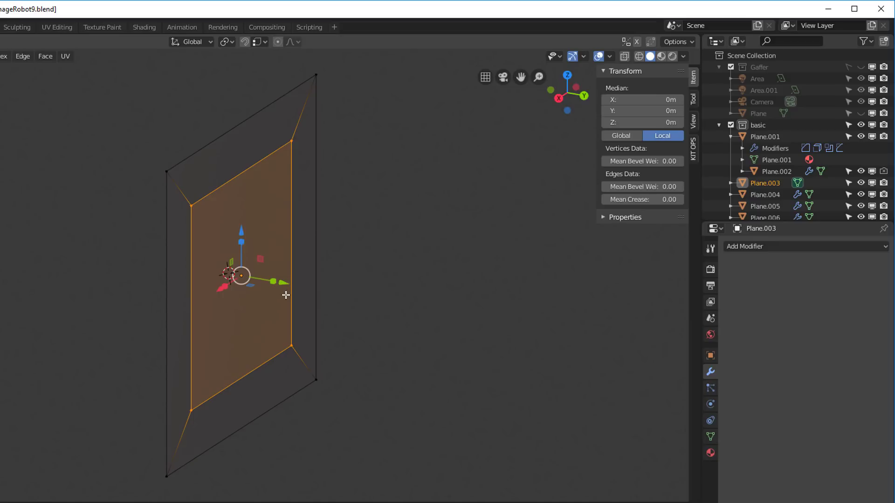
pyautogui.press('e')
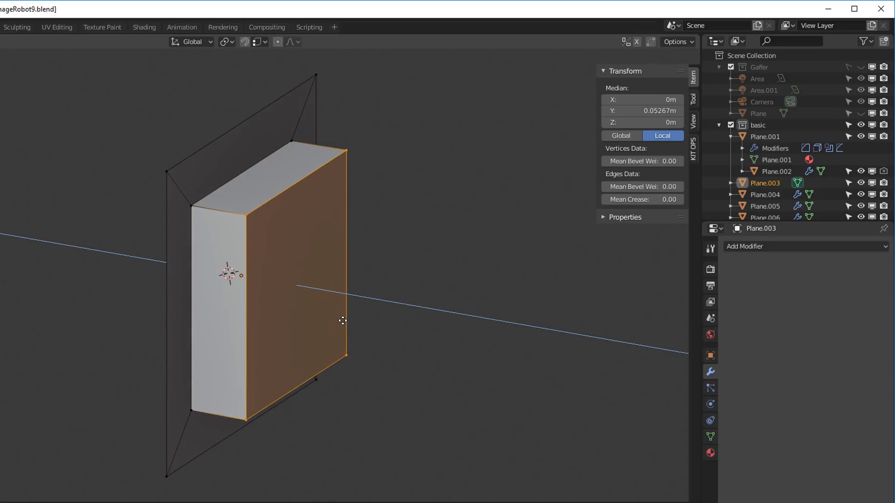
pyautogui.click(343, 321)
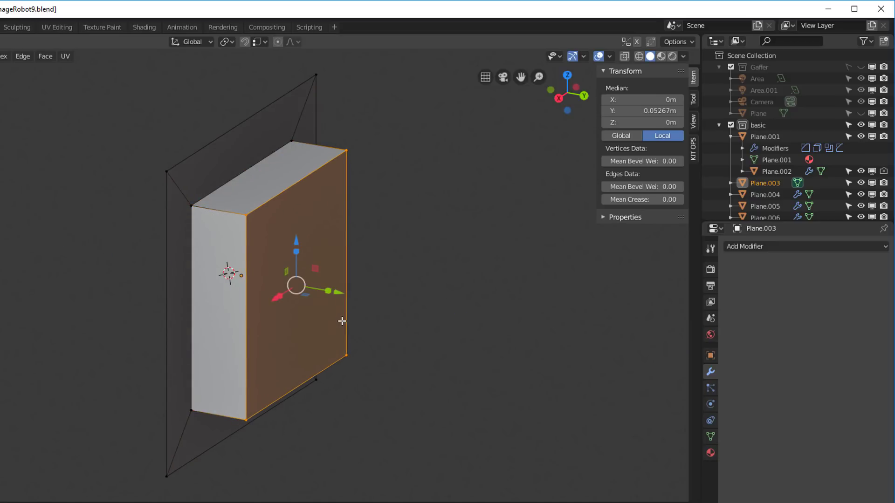
# Delete the extruded front face to leave an open rectangular frame
pyautogui.press('x')
pyautogui.click(328, 345)
pyautogui.moveTo(328, 346); pyautogui.dragTo(324, 293, button='middle')
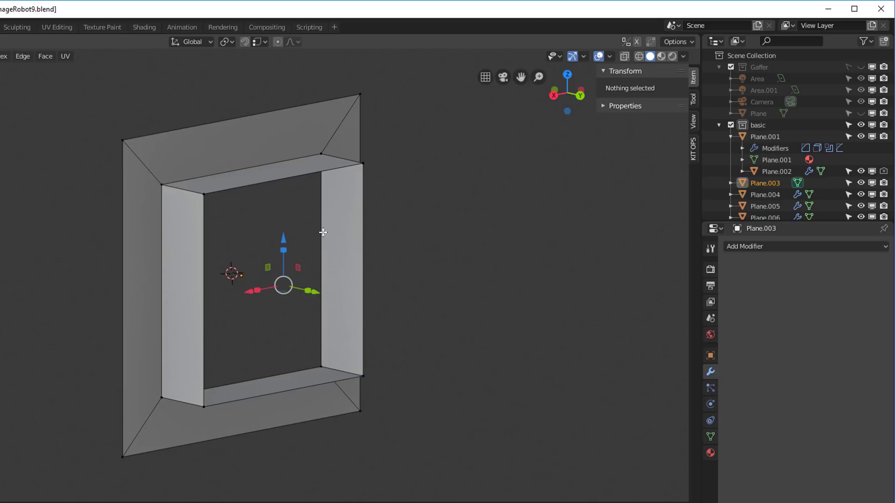
# Set the mean bevel weight of all the frame's vertices to 1.00 and return to Object Mode
pyautogui.click(362, 96)
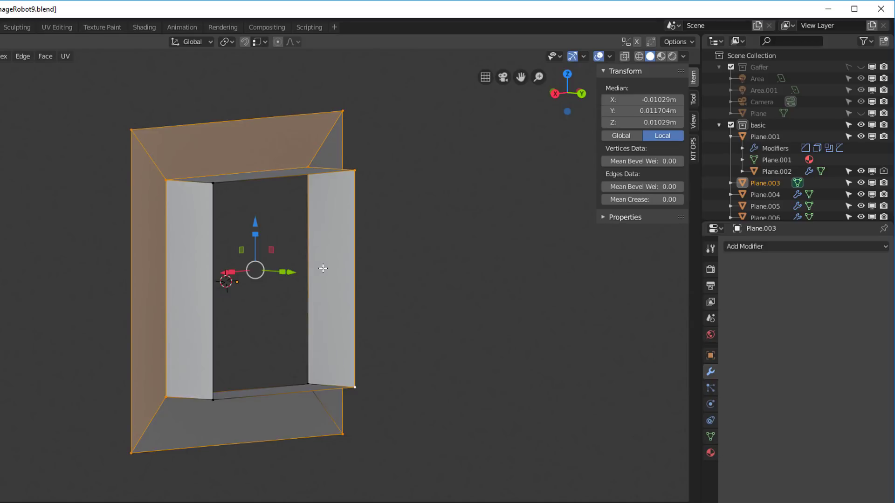
pyautogui.press('a')
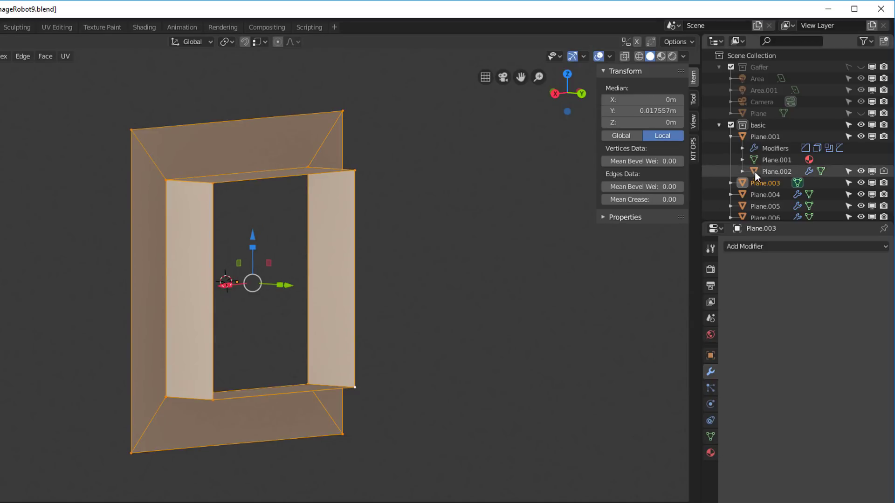
pyautogui.click(634, 161)
pyautogui.write('1')
pyautogui.press('Return')
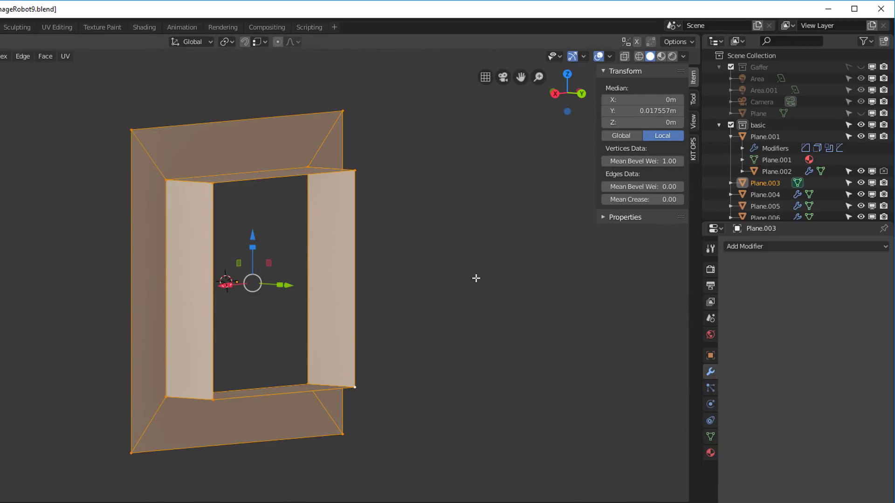
pyautogui.hotkey('alt', 'a')
pyautogui.moveTo(462, 274); pyautogui.dragTo(425, 271, button='middle')
pyautogui.press('a')
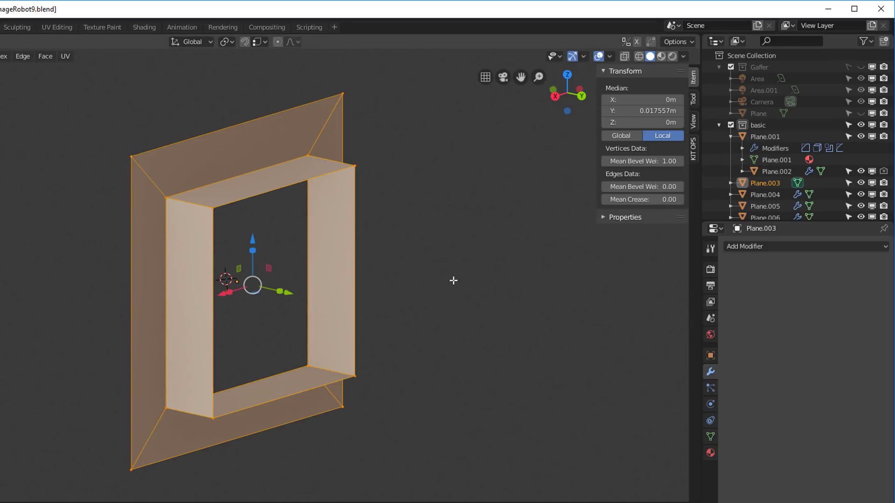
pyautogui.press('Tab')
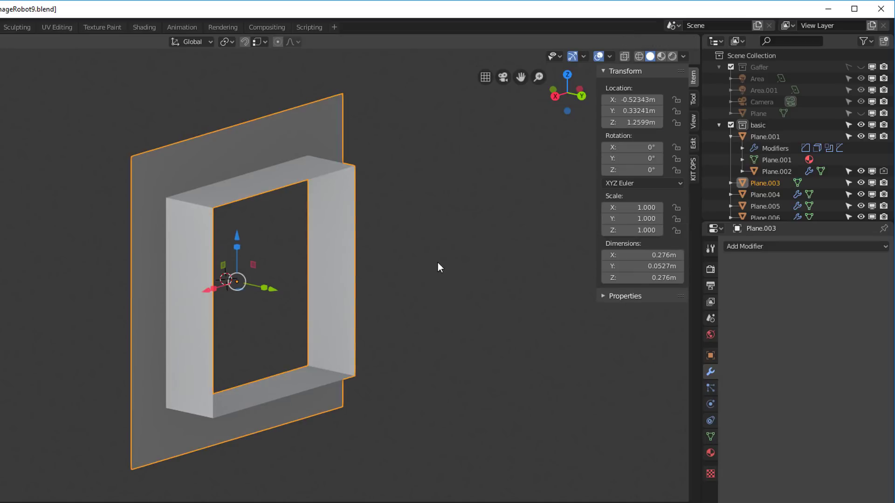
# Add a Bevel modifier to the frame with 9 segments and a width of 0.034 m
pyautogui.click(742, 247)
pyautogui.click(663, 285)
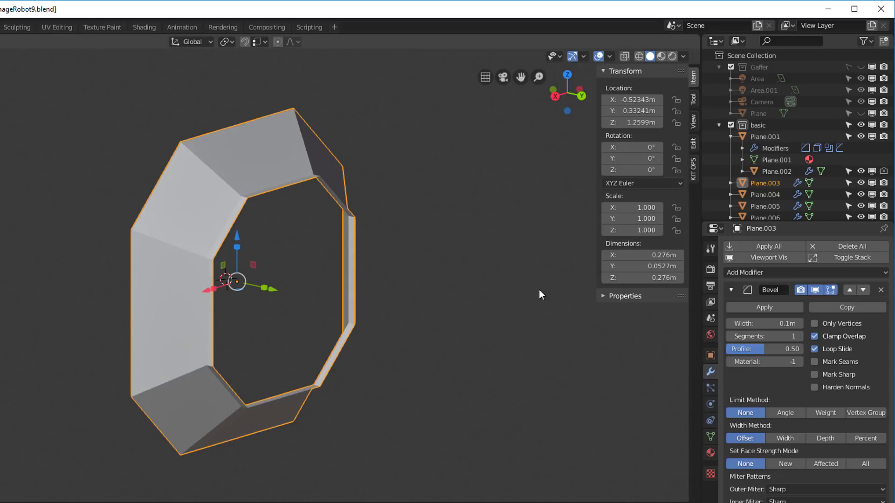
pyautogui.moveTo(421, 289); pyautogui.dragTo(371, 279, button='middle')
pyautogui.moveTo(764, 323)
pyautogui.mouseDown()
pyautogui.moveTo(731, 323)
pyautogui.moveTo(769, 337)
pyautogui.mouseUp()
pyautogui.moveTo(349, 290); pyautogui.dragTo(608, 340, button='middle')
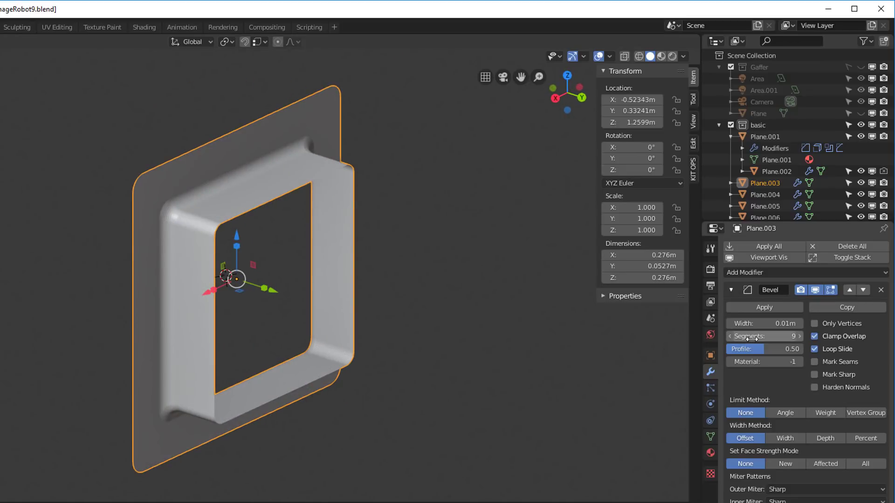
pyautogui.moveTo(751, 323); pyautogui.dragTo(778, 323)
pyautogui.moveTo(605, 334); pyautogui.dragTo(420, 287, button='middle')
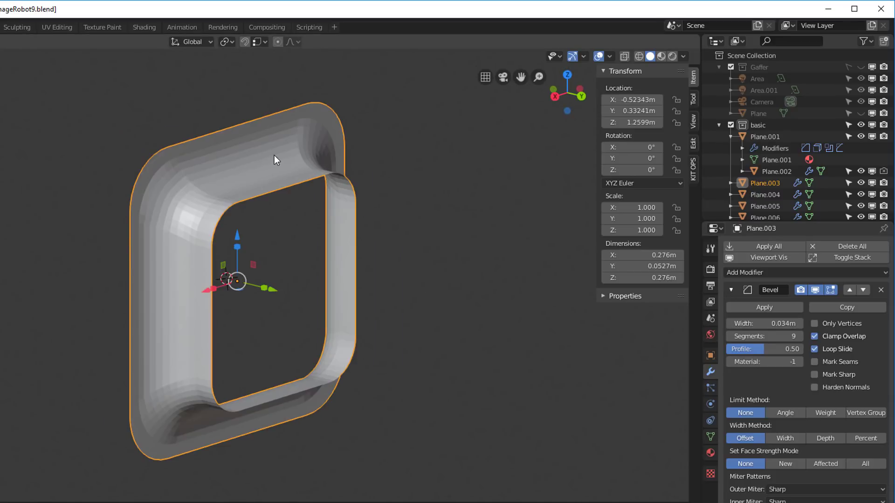
# Shade the frame smooth and collapse the Bevel modifier's settings
pyautogui.rightClick(367, 194)
pyautogui.click(383, 200)
pyautogui.click(731, 290)
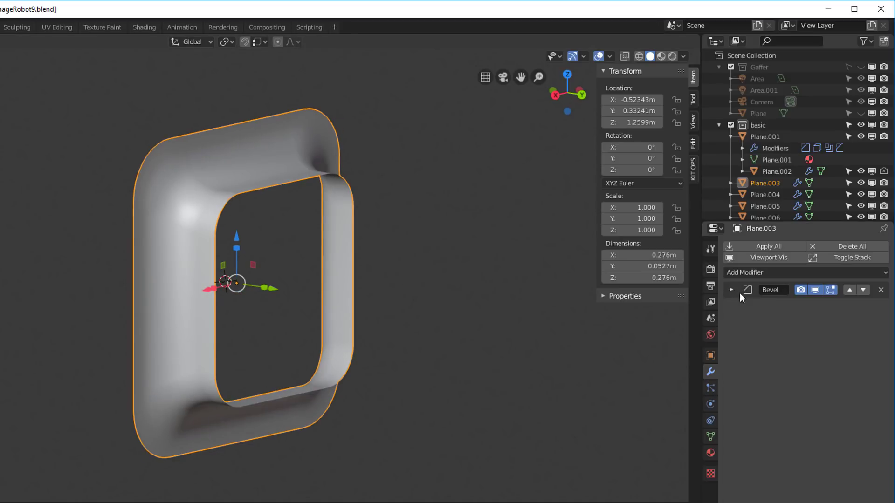
# Add a Solidify modifier to the frame with a thickness of -0.002 m
pyautogui.click(759, 273)
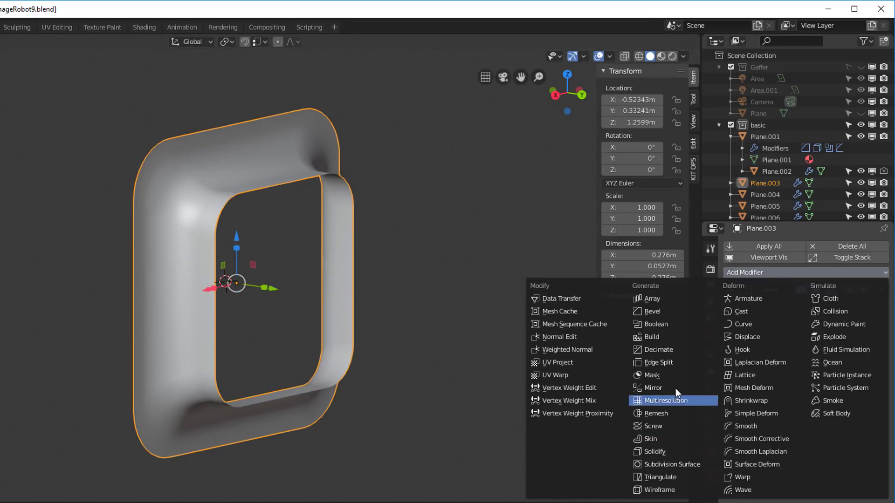
pyautogui.click(664, 452)
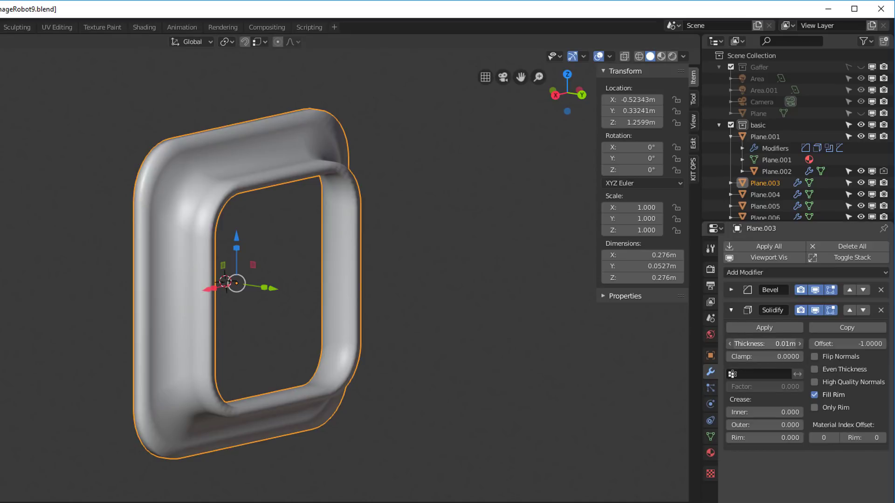
pyautogui.moveTo(764, 344); pyautogui.dragTo(737, 344)
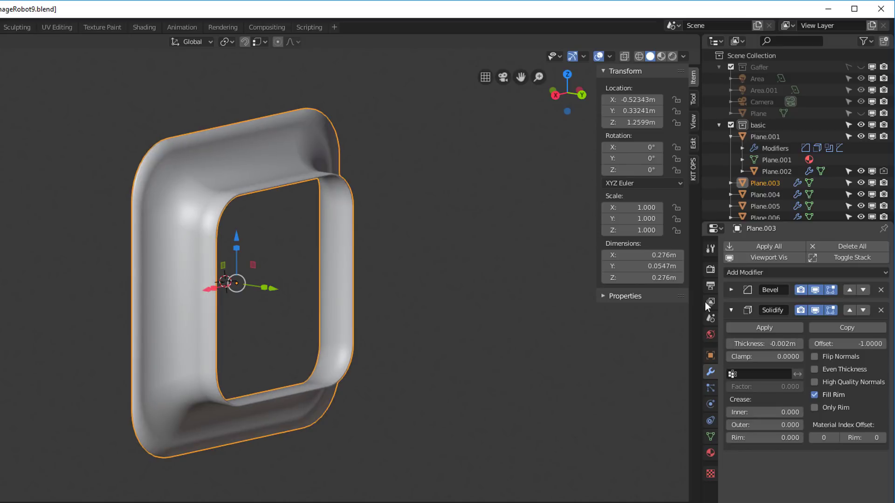
# Enable Auto Smooth for the frame's normals and inspect the shading around its rim
pyautogui.click(710, 437)
pyautogui.click(744, 459)
pyautogui.moveTo(373, 206)
pyautogui.mouseDown(button='middle')
pyautogui.moveTo(301, 186)
pyautogui.moveTo(220, 191)
pyautogui.moveTo(79, 229)
pyautogui.moveTo(311, 235)
pyautogui.moveTo(379, 215)
pyautogui.moveTo(354, 212)
pyautogui.moveTo(521, 179)
pyautogui.moveTo(429, 222)
pyautogui.moveTo(322, 228)
pyautogui.moveTo(307, 192)
pyautogui.moveTo(413, 210)
pyautogui.moveTo(312, 214)
pyautogui.moveTo(306, 205)
pyautogui.moveTo(260, 320)
pyautogui.mouseUp(button='middle')
pyautogui.scroll(3, 326, 350)
pyautogui.moveTo(357, 367); pyautogui.dragTo(341, 247, button='middle')
pyautogui.scroll(-4, 377, 299)
# In wireframe Edit Mode, select the protruding inner rim's outer-end vertices and snap the 3D cursor to them
pyautogui.press('Tab')
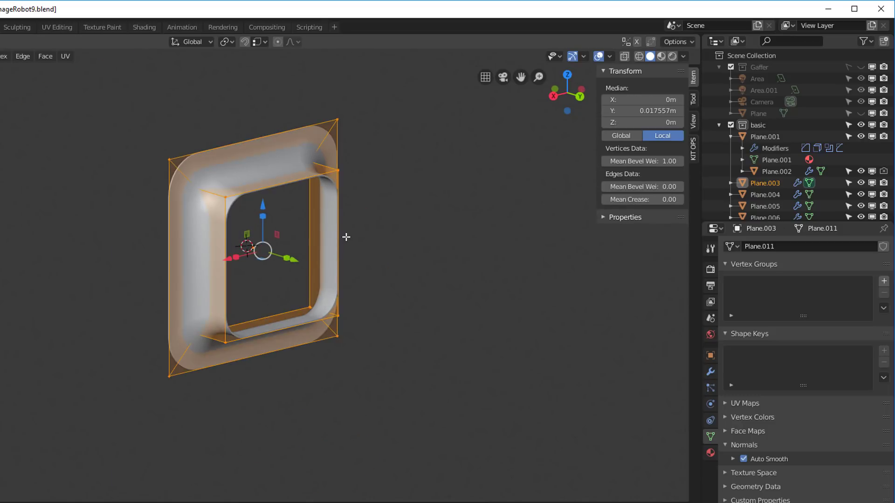
pyautogui.moveTo(342, 167)
pyautogui.mouseDown(button='middle')
pyautogui.moveTo(406, 202)
pyautogui.moveTo(443, 202)
pyautogui.moveTo(436, 202)
pyautogui.mouseUp(button='middle')
pyautogui.hotkey('shift', 'z')
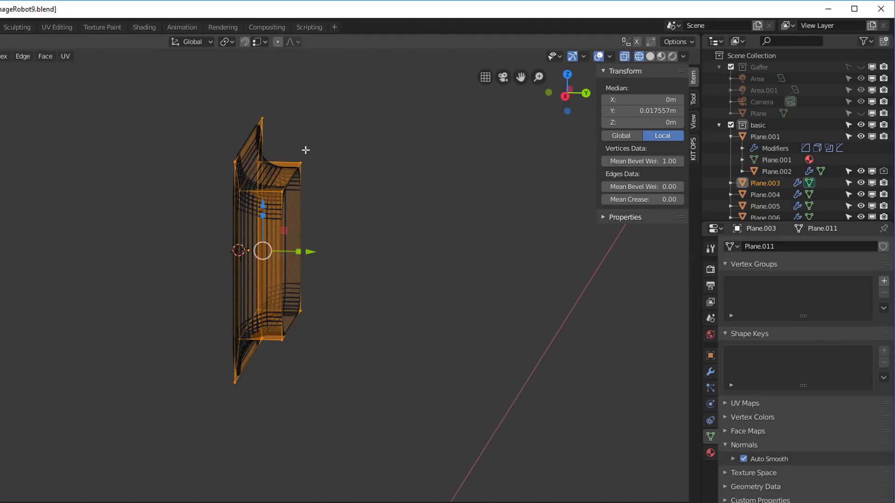
pyautogui.hotkey('alt', 'a')
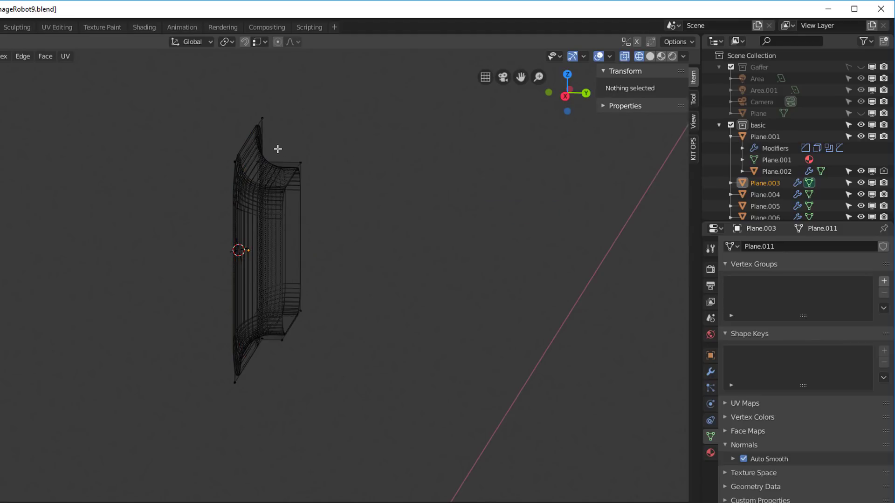
pyautogui.moveTo(278, 149); pyautogui.dragTo(342, 365)
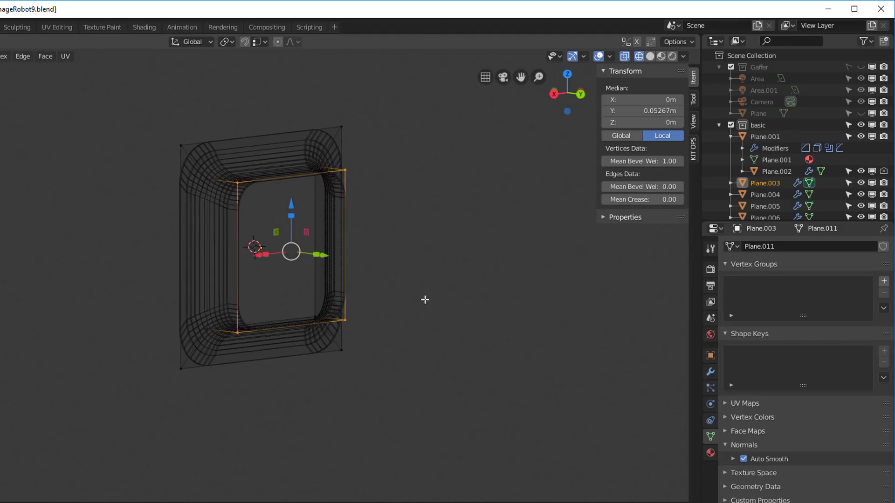
pyautogui.hotkey('shift', 's')
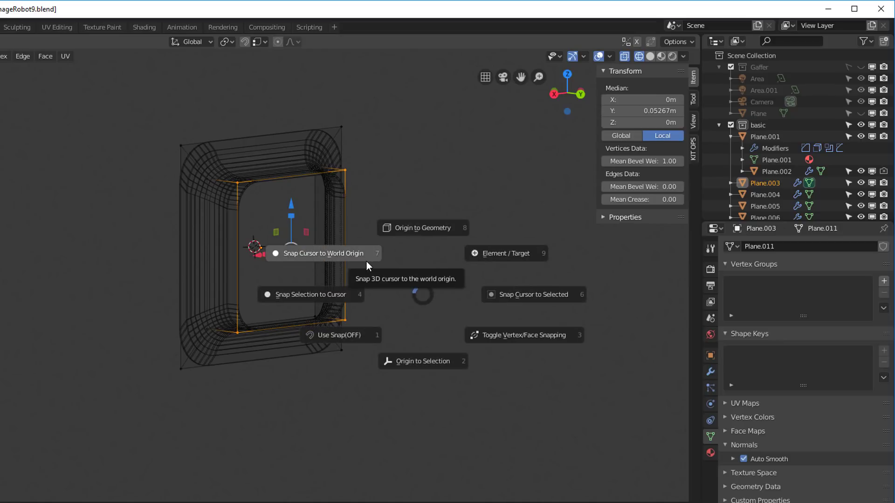
pyautogui.click(516, 293)
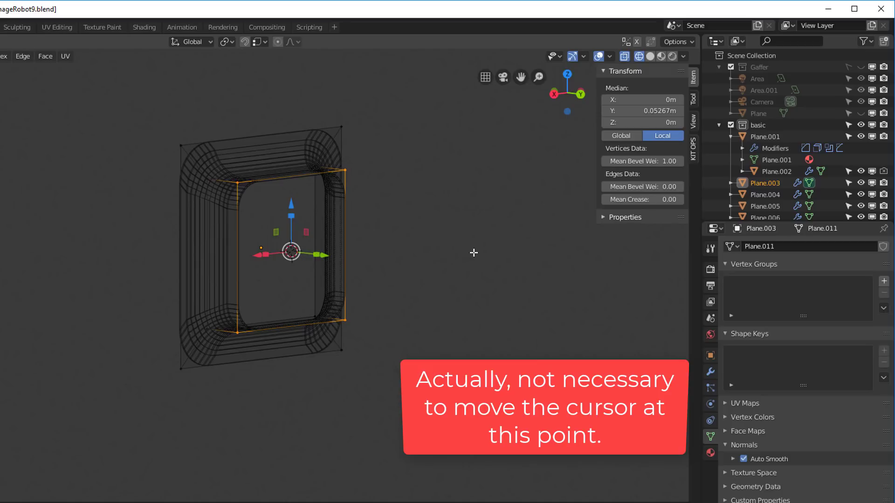
# Set the frame's origin to the selected rim vertices
pyautogui.hotkey('shift', 's')
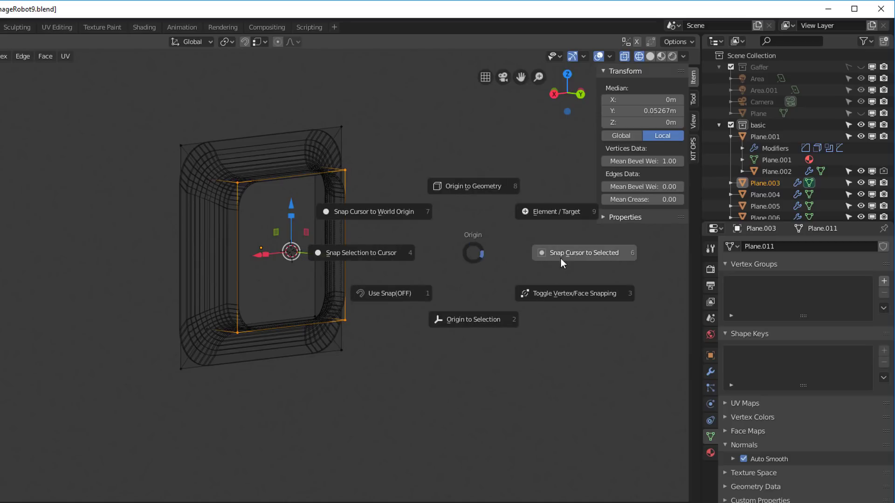
pyautogui.click(485, 322)
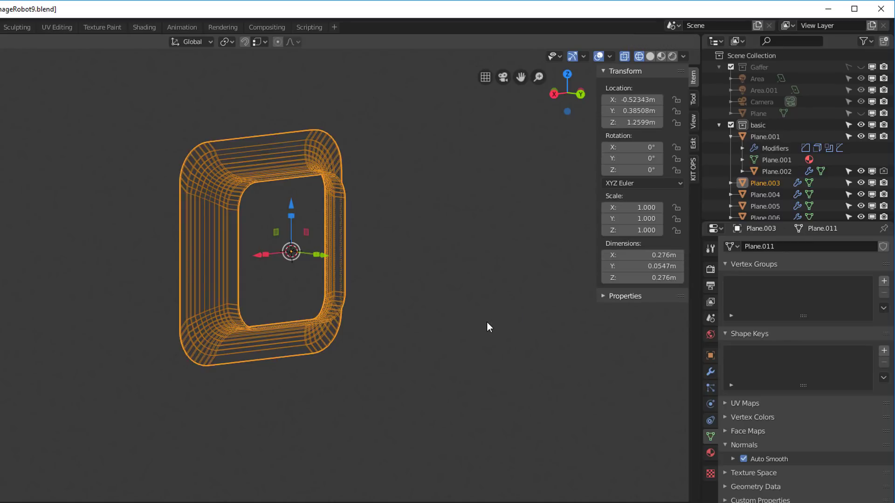
pyautogui.scroll(-3, 444, 275)
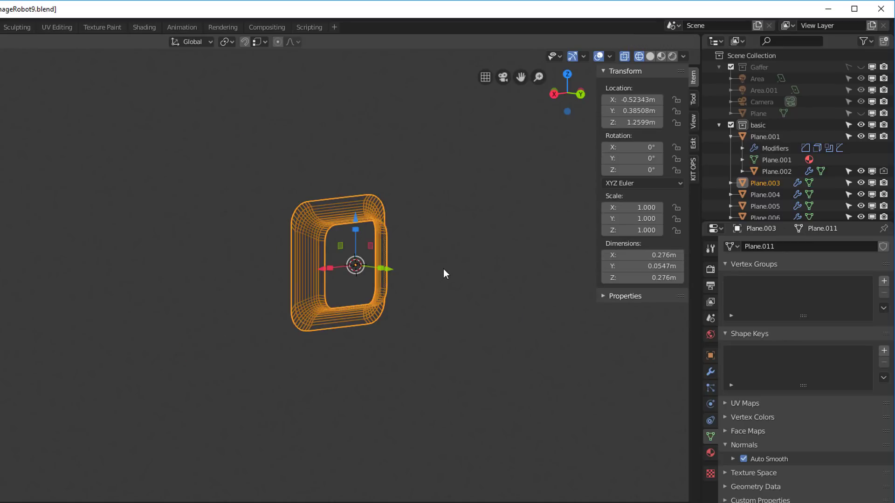
pyautogui.scroll(3, 441, 265)
pyautogui.moveTo(441, 265); pyautogui.dragTo(452, 281, button='middle')
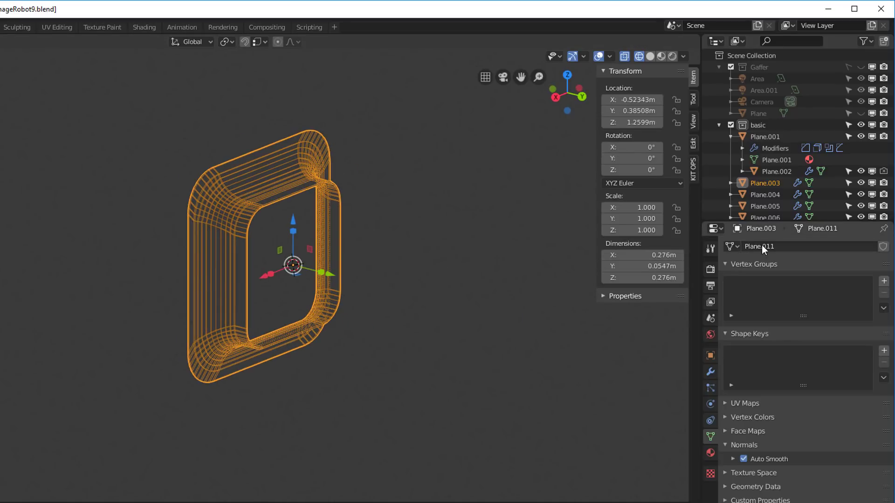
# Return to solid shading and add a Mirror modifier to the frame, mirroring only along Y
pyautogui.click(806, 272)
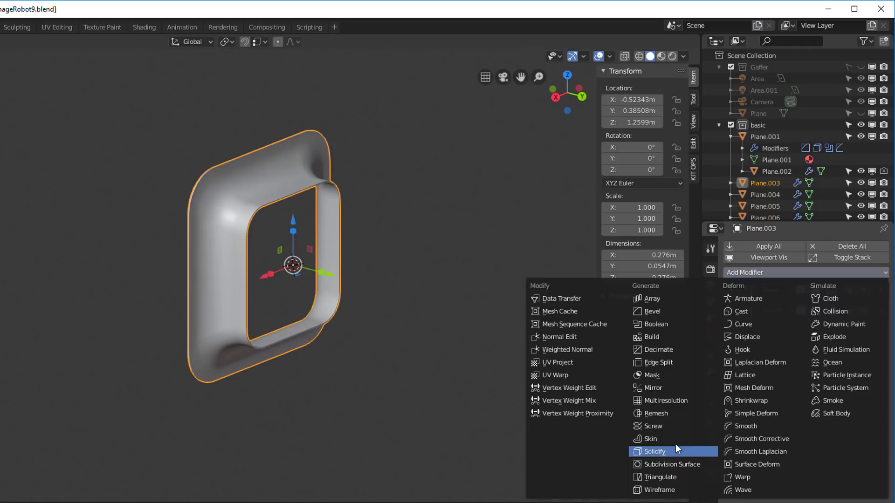
pyautogui.click(653, 388)
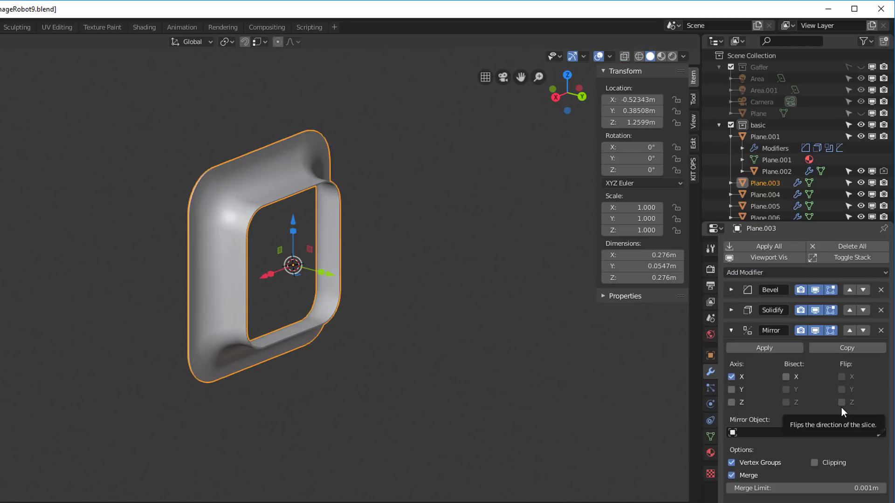
pyautogui.click(731, 389)
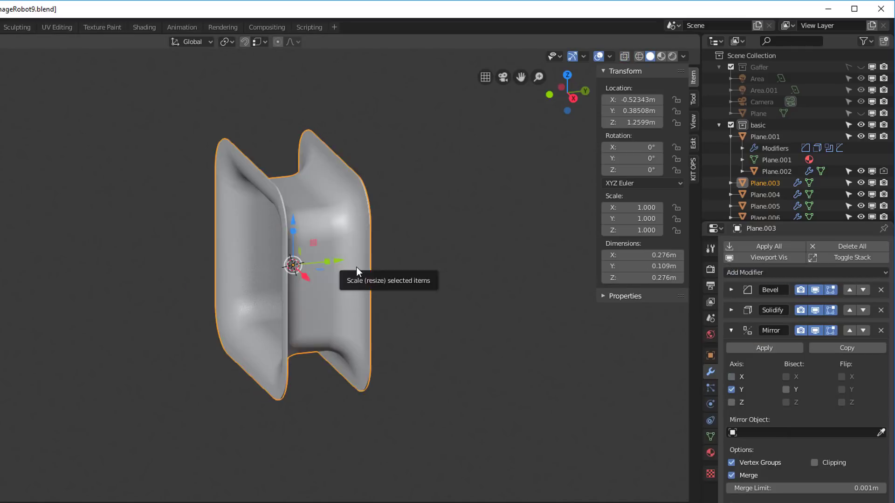
pyautogui.click(732, 377)
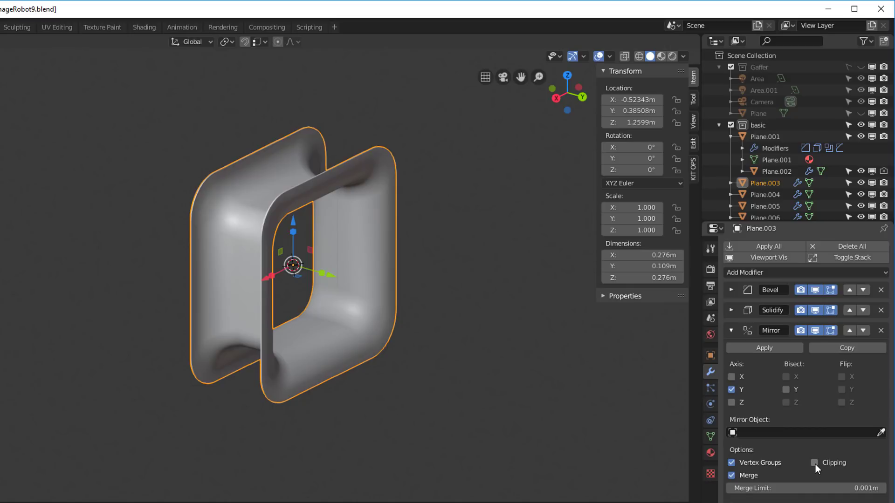
pyautogui.moveTo(319, 326); pyautogui.dragTo(321, 301, button='middle')
# Check the mirrored piece in Edit Mode, then hide all its modifiers in the viewport
pyautogui.press('Tab')
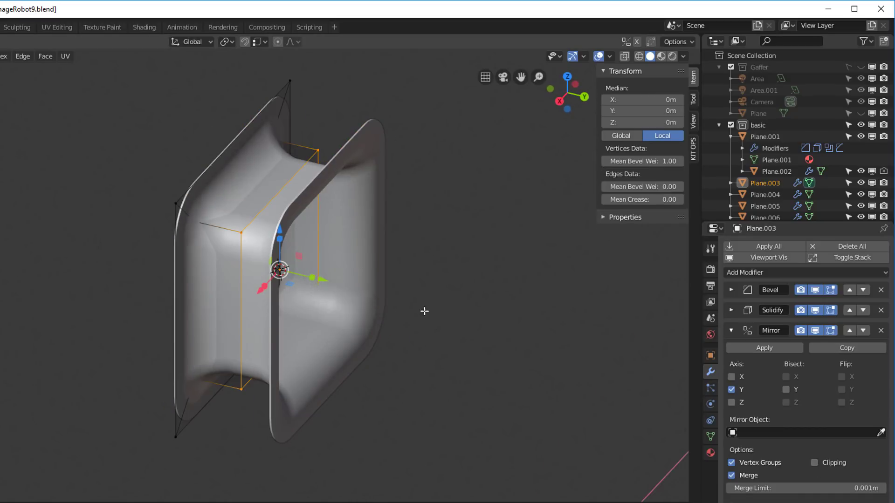
pyautogui.moveTo(424, 312); pyautogui.dragTo(356, 300, button='middle')
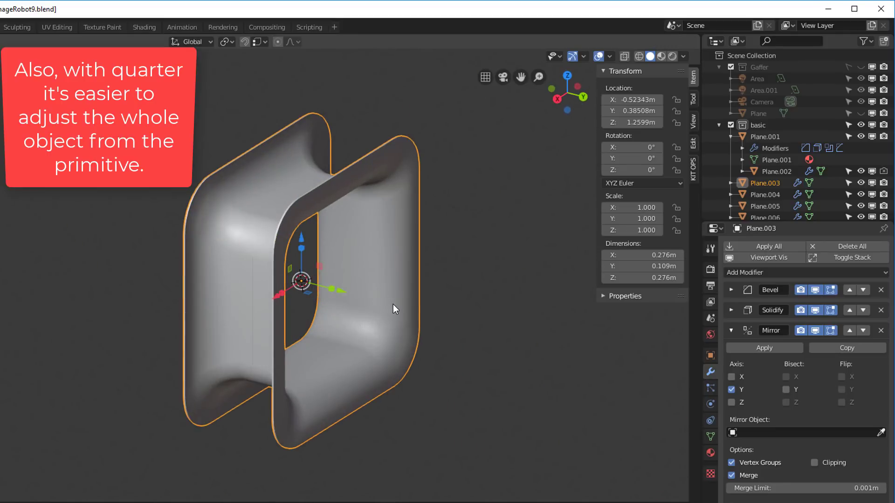
pyautogui.click(776, 255)
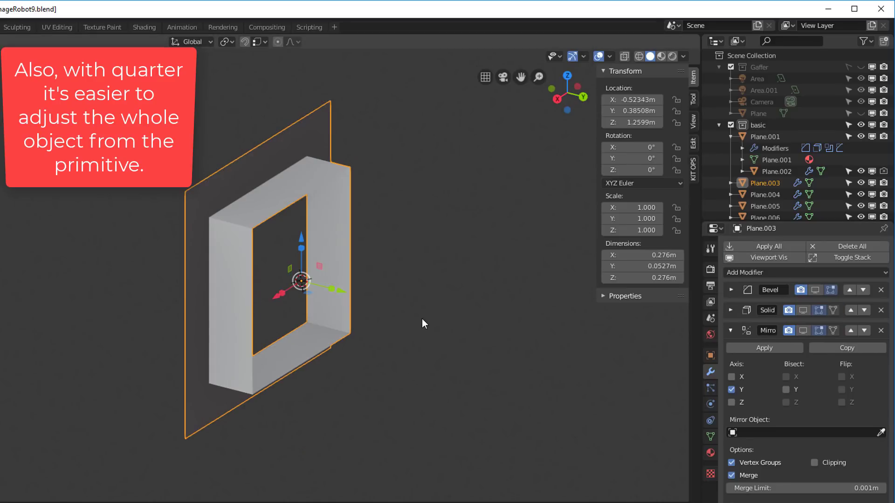
# In Edit Mode, select the whole frame mesh and symmetrize it from -X to +X to add a vertical centre split
pyautogui.moveTo(422, 319)
pyautogui.mouseDown(button='middle')
pyautogui.moveTo(293, 322)
pyautogui.moveTo(179, 280)
pyautogui.moveTo(134, 306)
pyautogui.moveTo(416, 308)
pyautogui.mouseUp(button='middle')
pyautogui.moveTo(390, 242); pyautogui.dragTo(259, 163, button='middle')
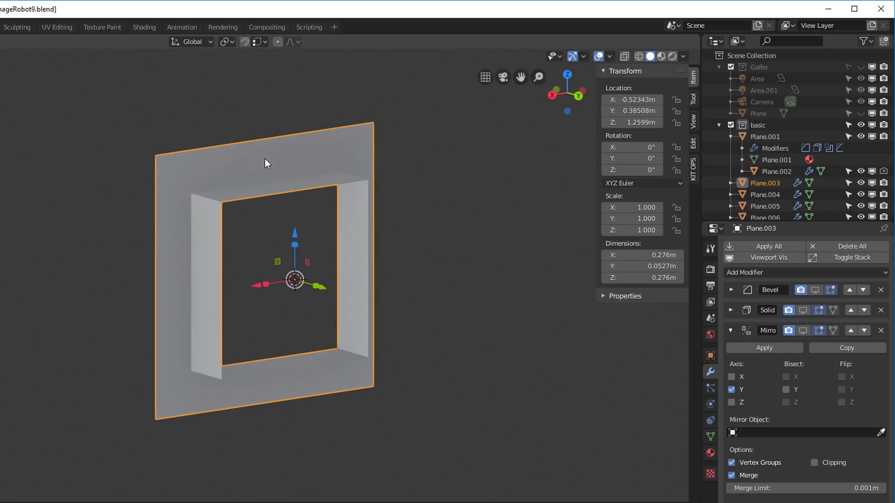
pyautogui.press('Tab')
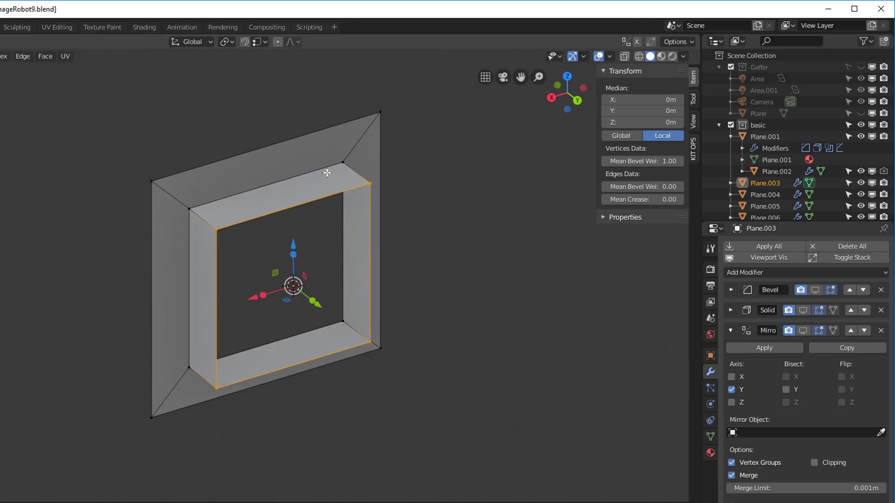
pyautogui.rightClick(327, 173)
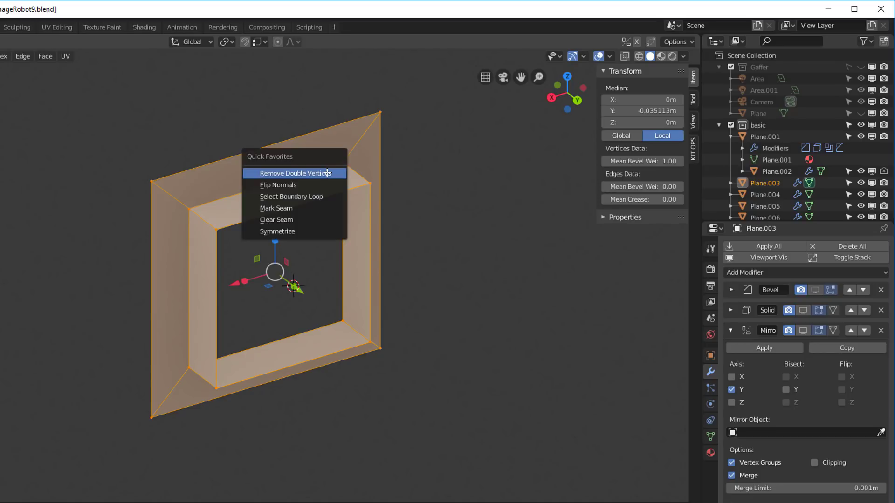
pyautogui.click(320, 229)
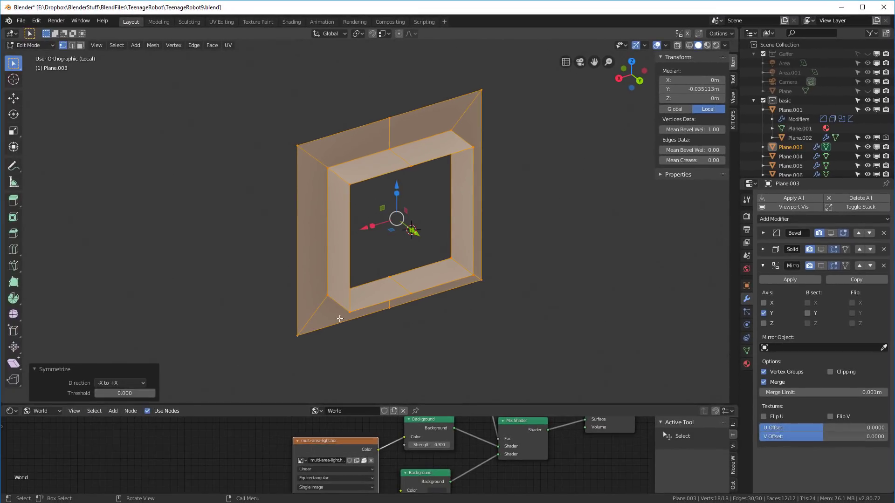
# In face select mode, select the flat border faces on the frame's negative X half and delete them
pyautogui.click(458, 360)
pyautogui.moveTo(558, 312); pyautogui.dragTo(539, 312, button='middle')
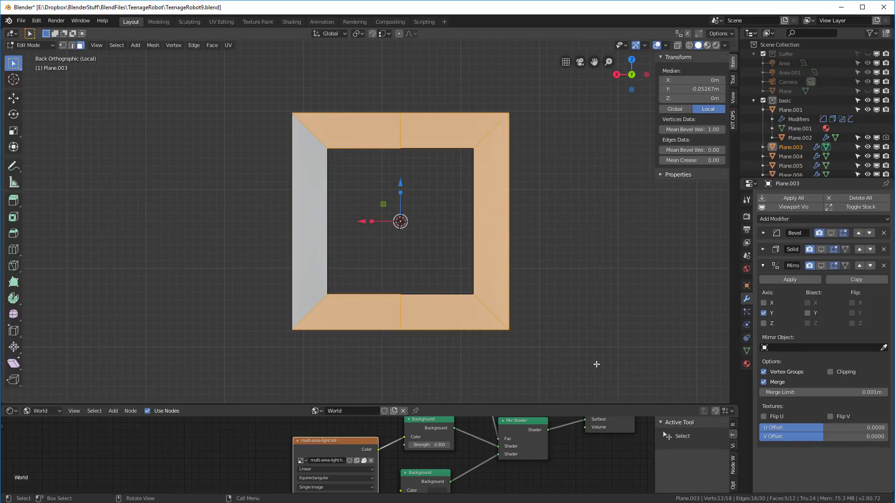
pyautogui.click(422, 96)
pyautogui.moveTo(420, 100); pyautogui.dragTo(612, 357)
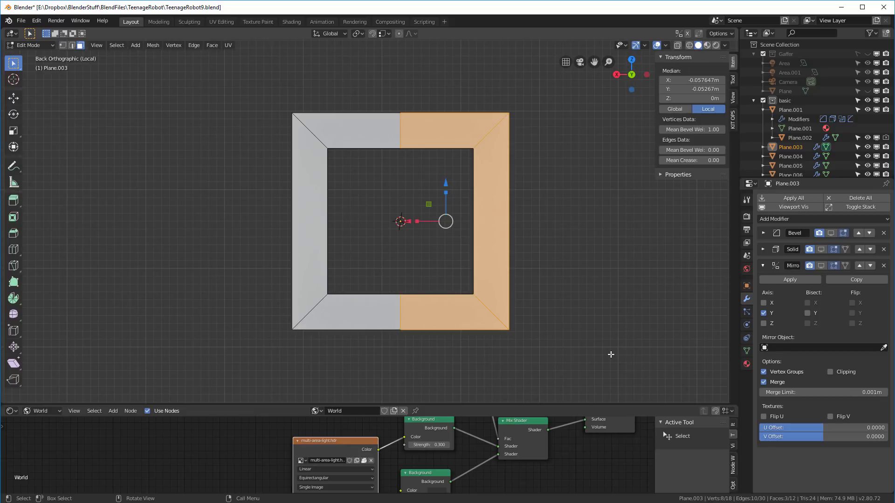
pyautogui.press('x')
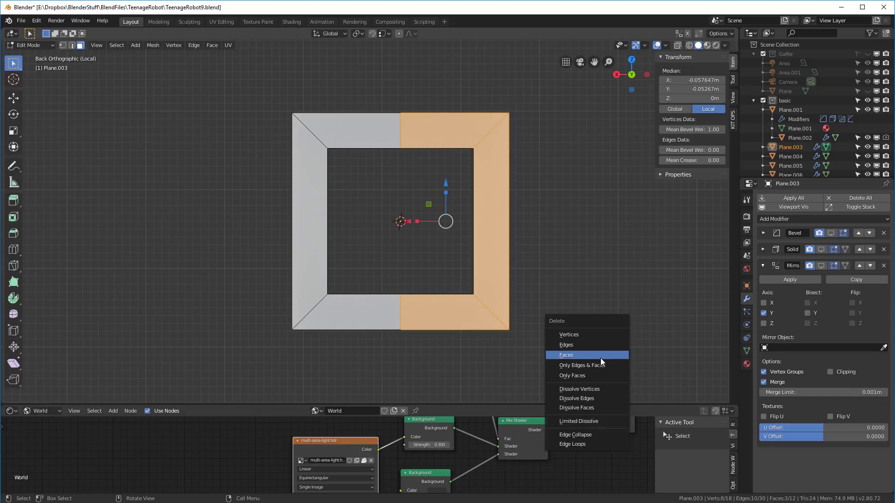
pyautogui.click(601, 356)
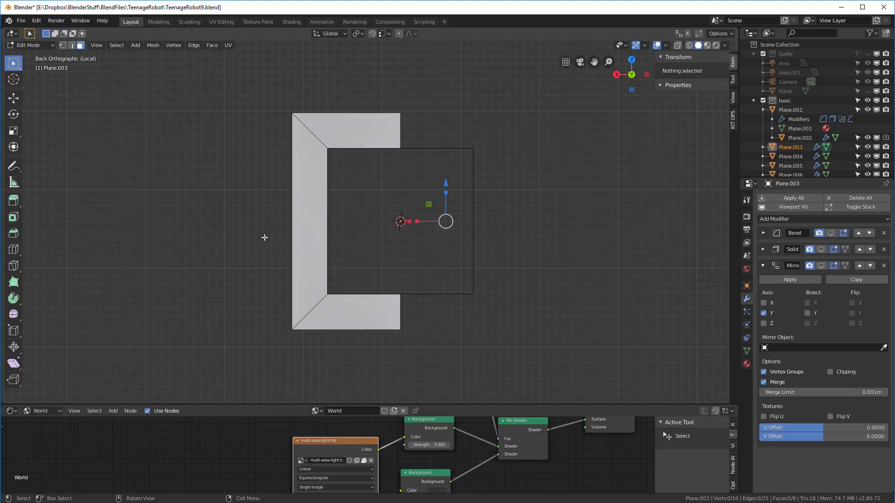
# Select the three remaining inner rim faces on the negative X half and delete them
pyautogui.moveTo(265, 238); pyautogui.dragTo(334, 266, button='middle')
pyautogui.click(440, 153)
pyautogui.keyDown('shift'); pyautogui.click(463, 186); pyautogui.keyUp('shift')
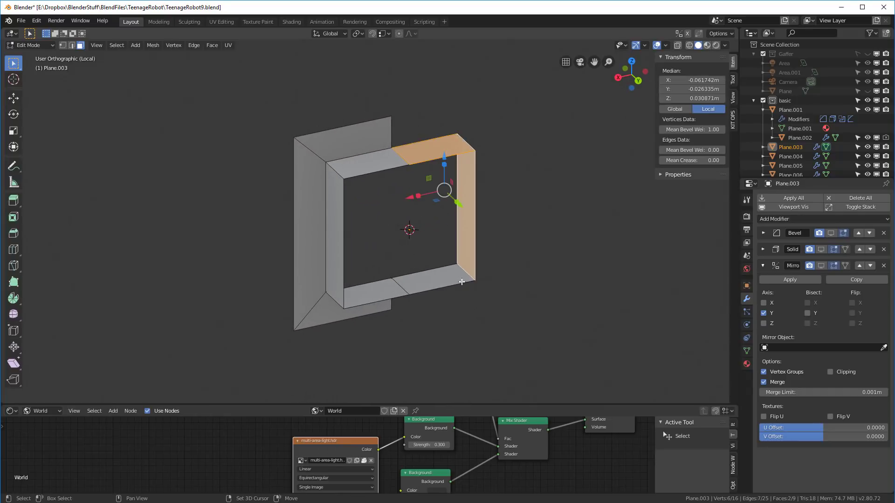
pyautogui.keyDown('shift'); pyautogui.click(443, 276); pyautogui.keyUp('shift')
pyautogui.press('x')
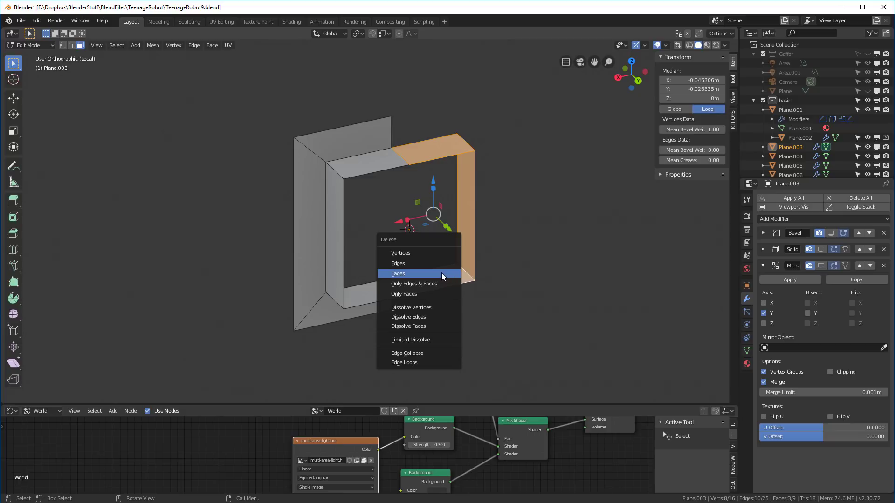
pyautogui.click(442, 274)
# Select the remaining half frame and symmetrize it from -Z to +Z to add a horizontal centre split
pyautogui.moveTo(516, 278)
pyautogui.mouseDown(button='middle')
pyautogui.moveTo(515, 251)
pyautogui.moveTo(535, 266)
pyautogui.moveTo(523, 263)
pyautogui.mouseUp(button='middle')
pyautogui.press('a')
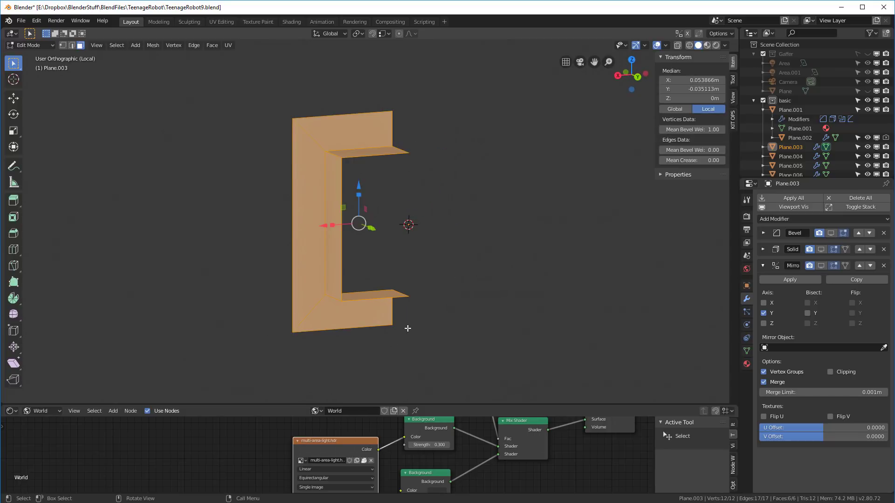
pyautogui.hotkey('ctrl', 'm')
pyautogui.click(399, 329)
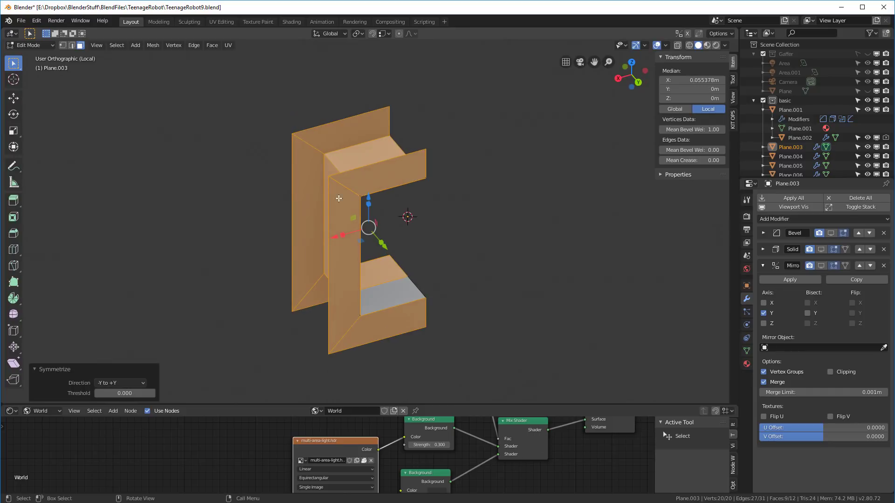
pyautogui.click(112, 384)
pyautogui.click(119, 434)
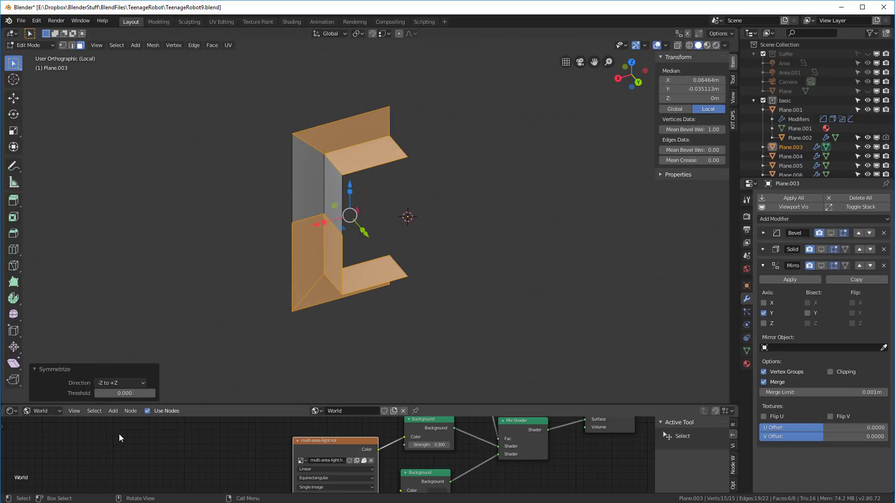
# In wireframe shading, select all faces of the half frame's lower part and delete them to leave one quarter
pyautogui.moveTo(310, 351); pyautogui.dragTo(478, 220, button='middle')
pyautogui.press('a')
pyautogui.hotkey('alt', 'a')
pyautogui.hotkey('alt', 'z')
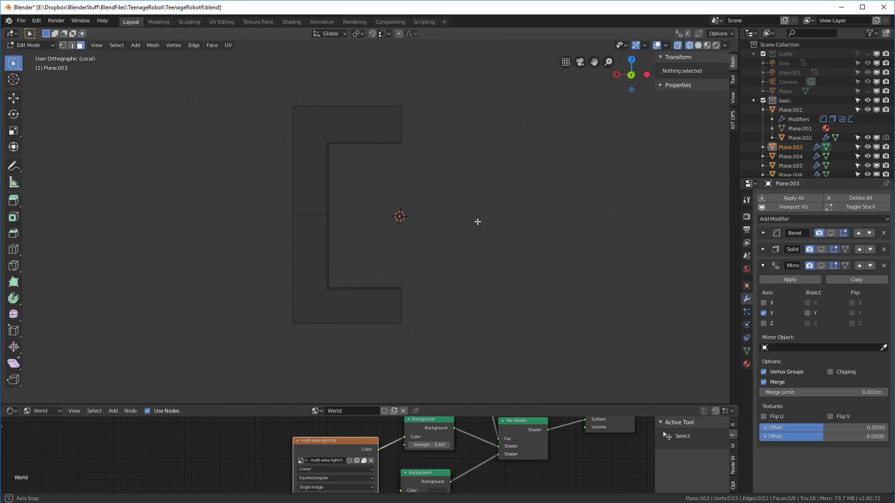
pyautogui.moveTo(249, 223); pyautogui.dragTo(502, 382)
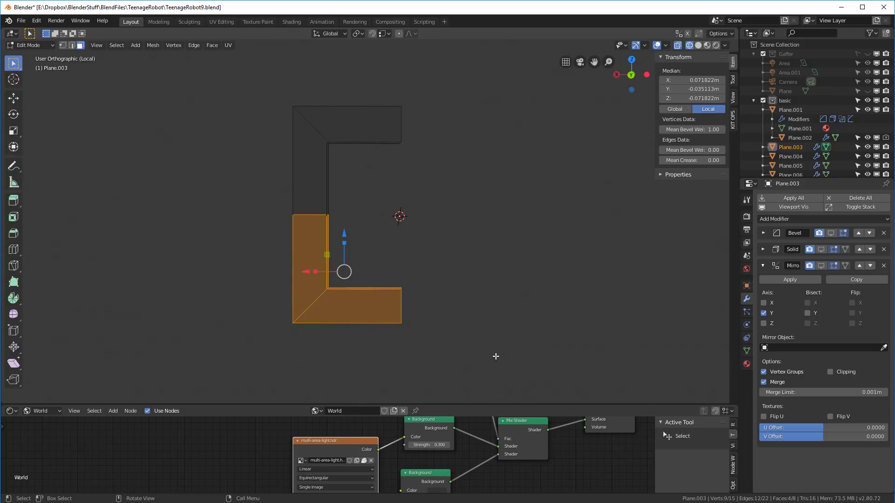
pyautogui.press('x')
pyautogui.click(470, 355)
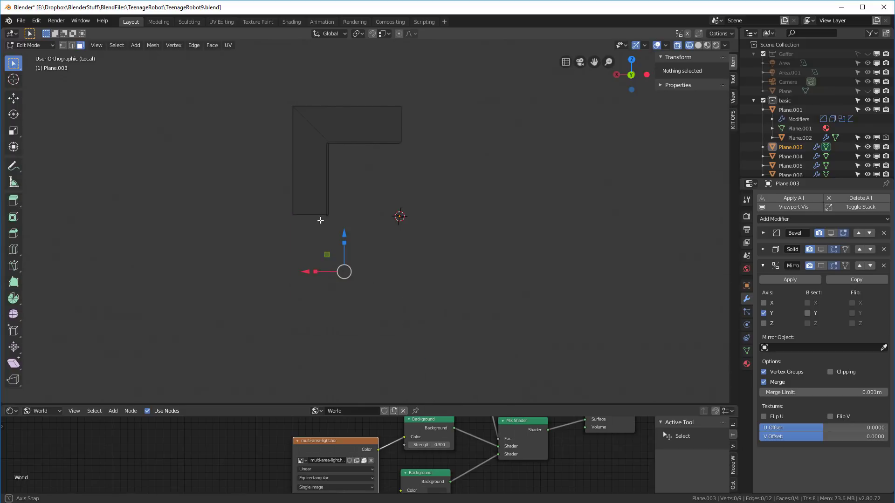
# Return the quarter frame to Object Mode and turn on viewport visibility for all its modifiers
pyautogui.moveTo(319, 216); pyautogui.dragTo(321, 154, button='middle')
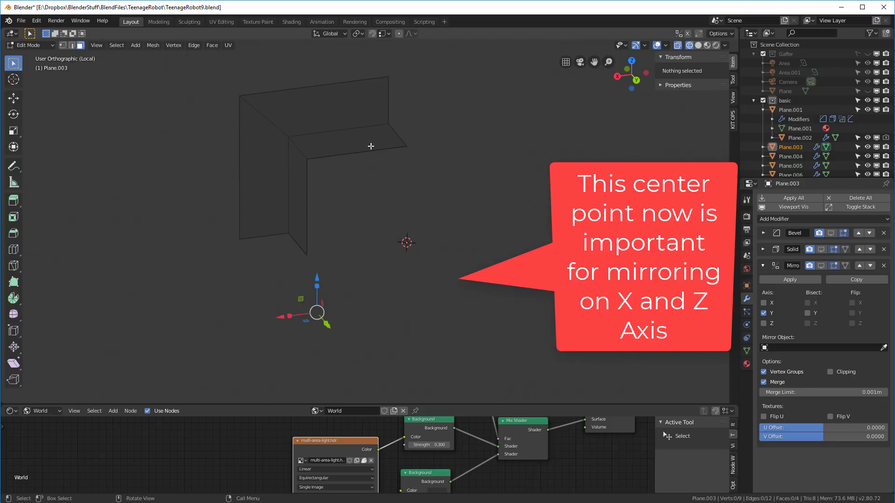
pyautogui.scroll(-4, 371, 139)
pyautogui.moveTo(384, 190); pyautogui.dragTo(383, 185, button='middle')
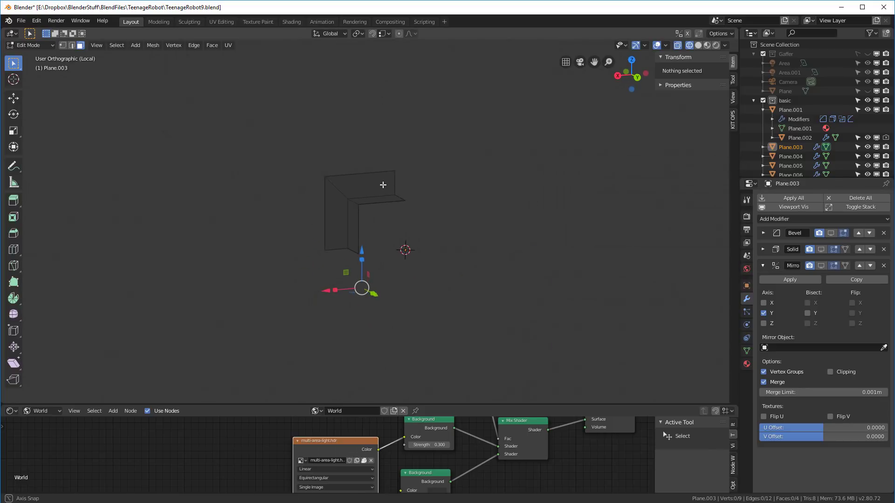
pyautogui.press('Tab')
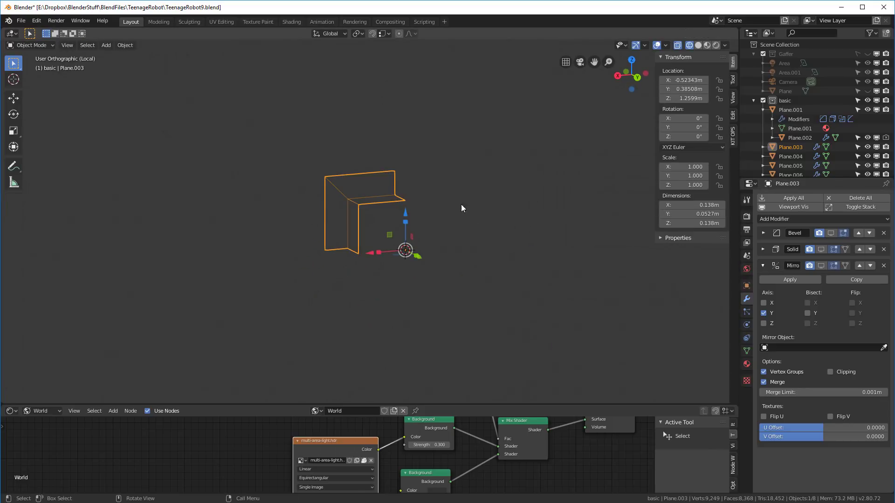
pyautogui.scroll(2, 341, 186)
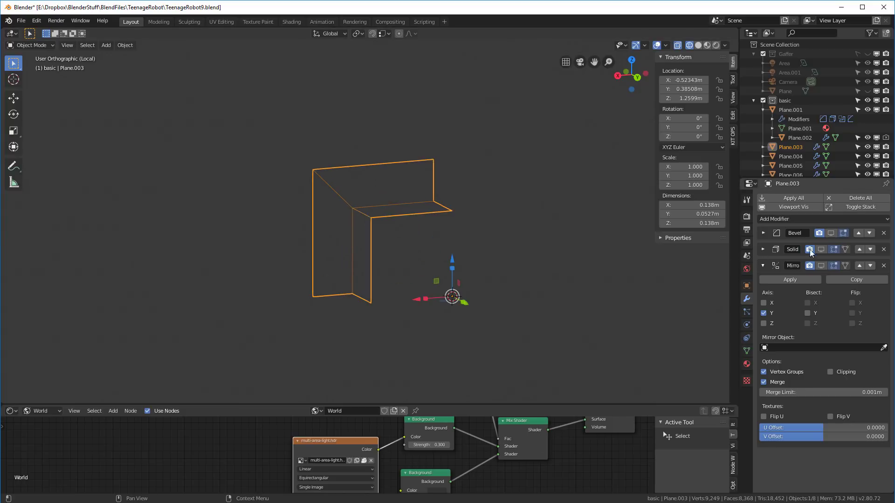
pyautogui.click(799, 207)
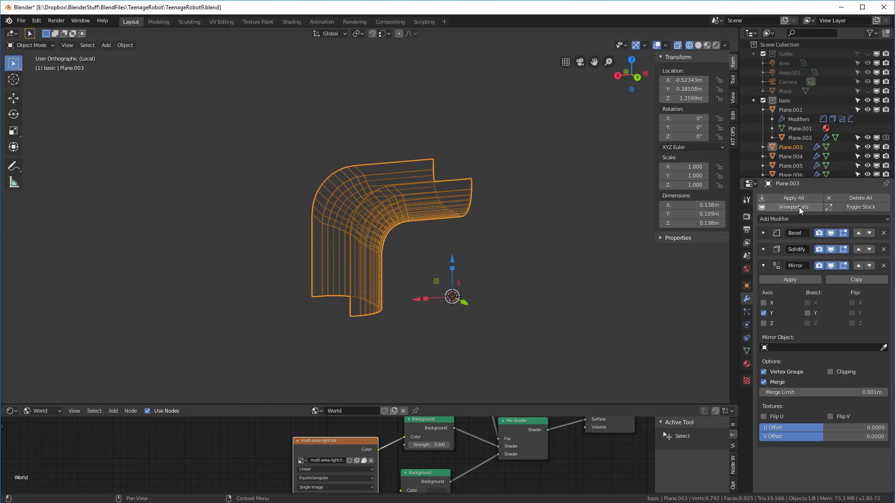
pyautogui.moveTo(435, 262); pyautogui.dragTo(445, 217, button='middle')
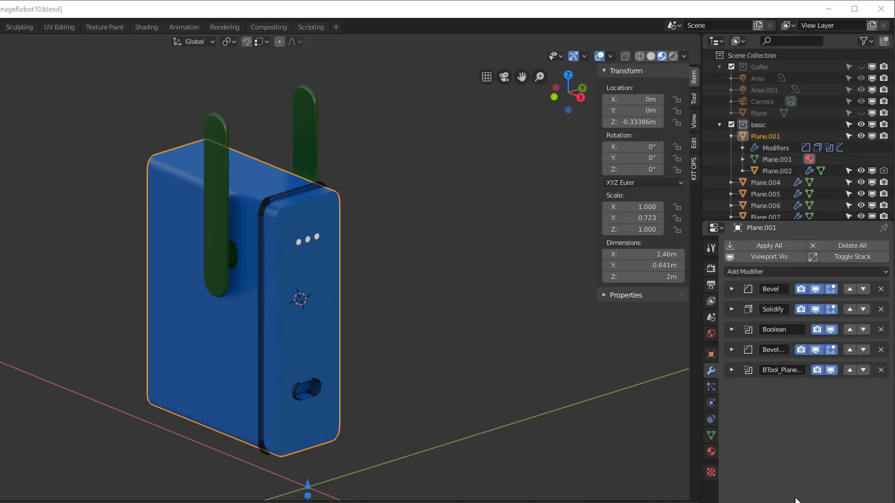
# Examine the blue robot body from several angles along with its Bevel, Solidify and Boolean modifier stack
pyautogui.moveTo(375, 265); pyautogui.dragTo(309, 269, button='middle')
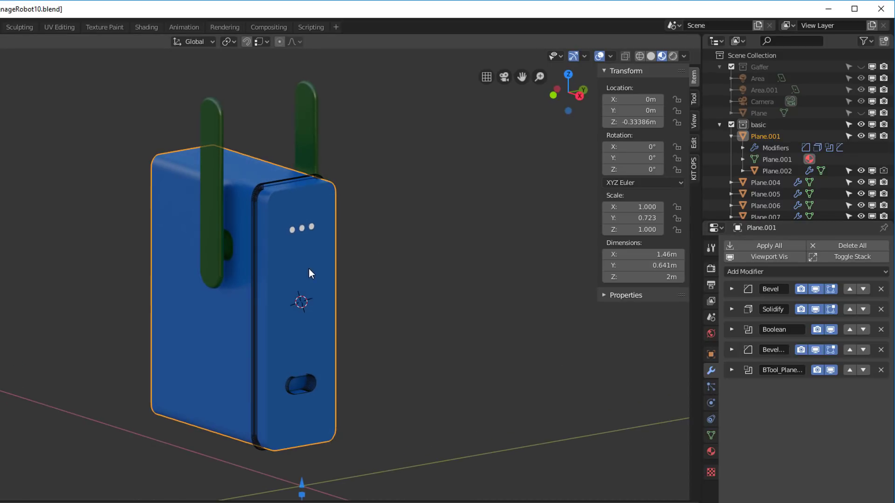
pyautogui.moveTo(365, 265)
pyautogui.mouseDown(button='middle')
pyautogui.moveTo(336, 271)
pyautogui.moveTo(371, 273)
pyautogui.mouseUp(button='middle')
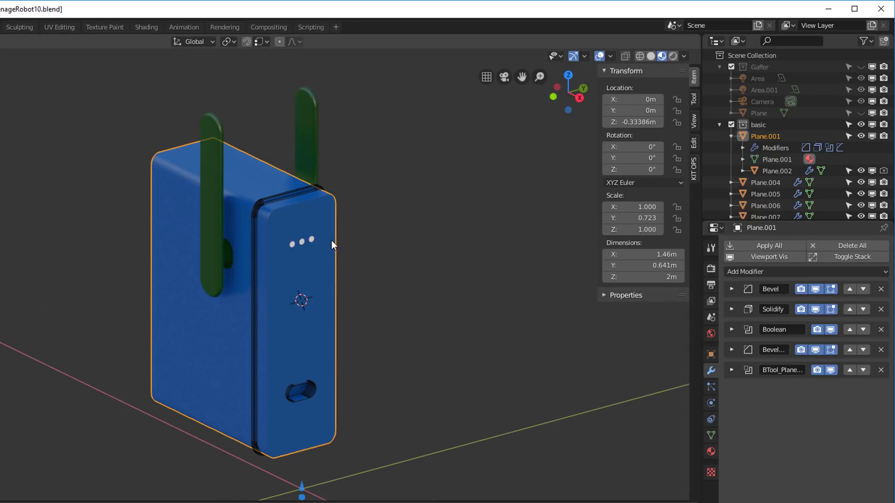
pyautogui.moveTo(332, 240); pyautogui.dragTo(315, 232, button='middle')
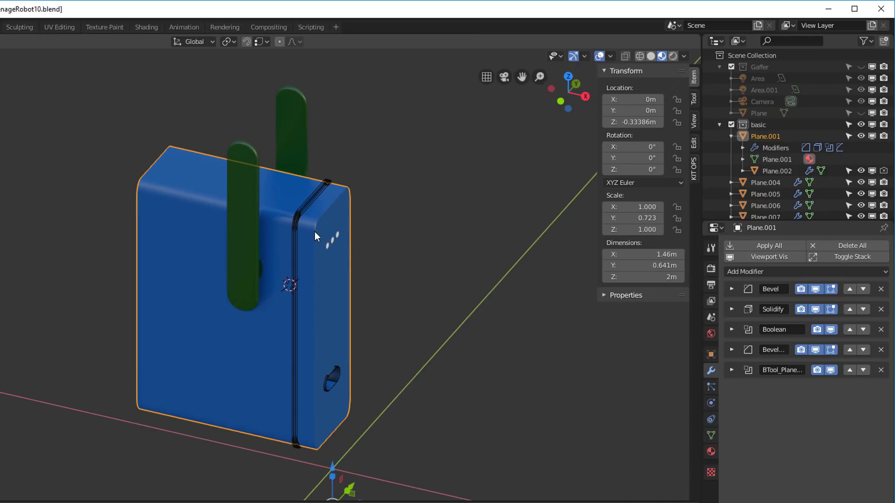
pyautogui.moveTo(468, 262); pyautogui.dragTo(318, 247, button='middle')
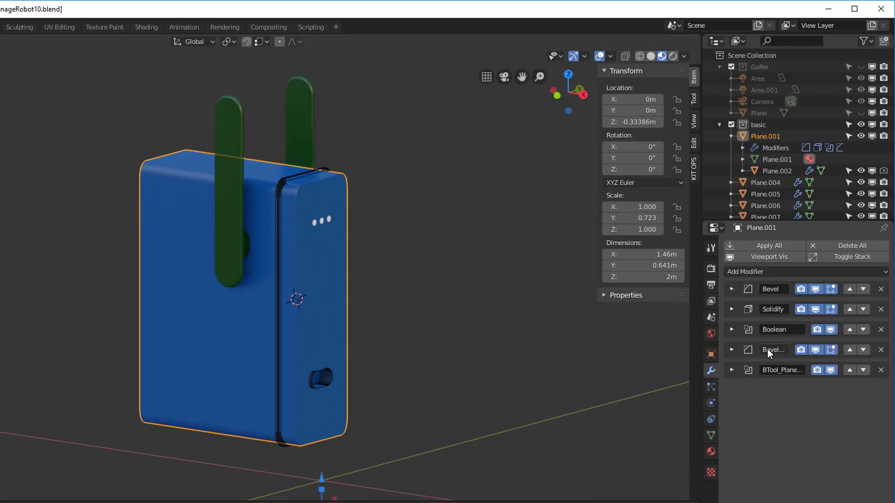
pyautogui.moveTo(298, 184); pyautogui.dragTo(284, 226, button='middle')
pyautogui.scroll(2, 284, 226)
pyautogui.scroll(5, 284, 226)
pyautogui.scroll(-7, 284, 226)
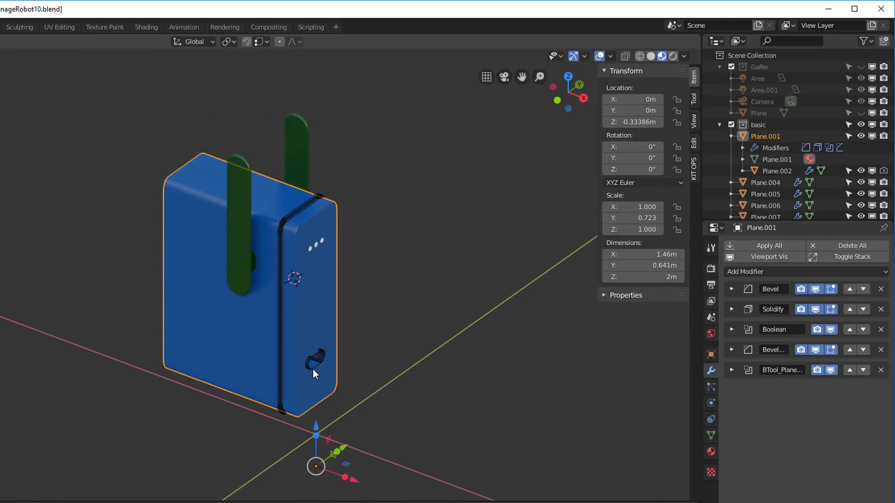
# Examine the bevelled edges of the slot cutout and the groove around the robot body up close
pyautogui.scroll(6, 312, 369)
pyautogui.scroll(2, 323, 326)
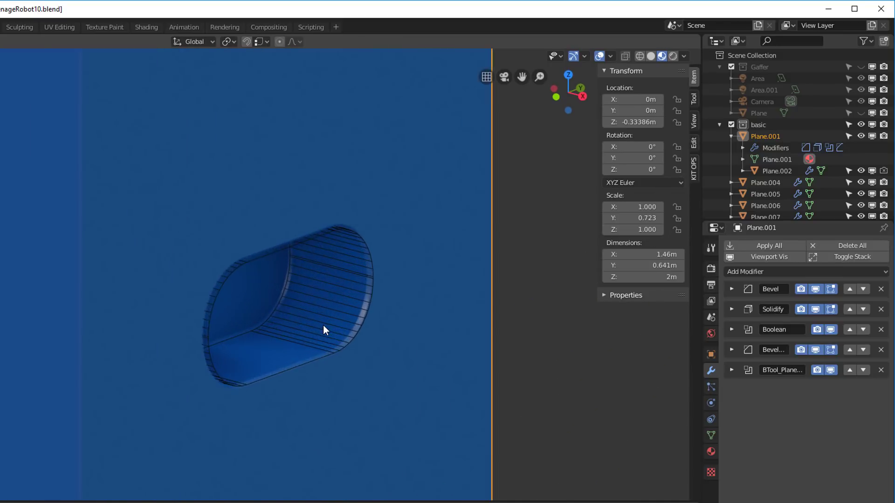
pyautogui.scroll(2, 324, 330)
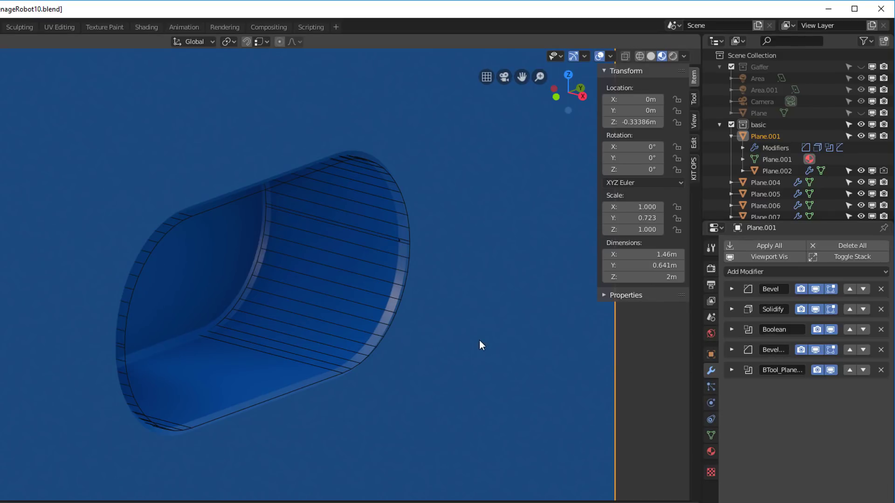
pyautogui.scroll(-4, 488, 339)
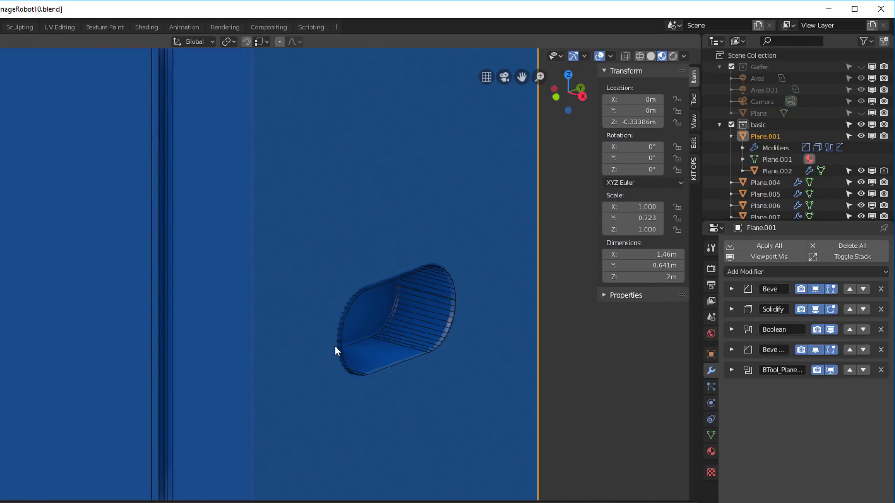
pyautogui.scroll(-5, 366, 214)
pyautogui.moveTo(348, 194); pyautogui.dragTo(354, 266, button='middle')
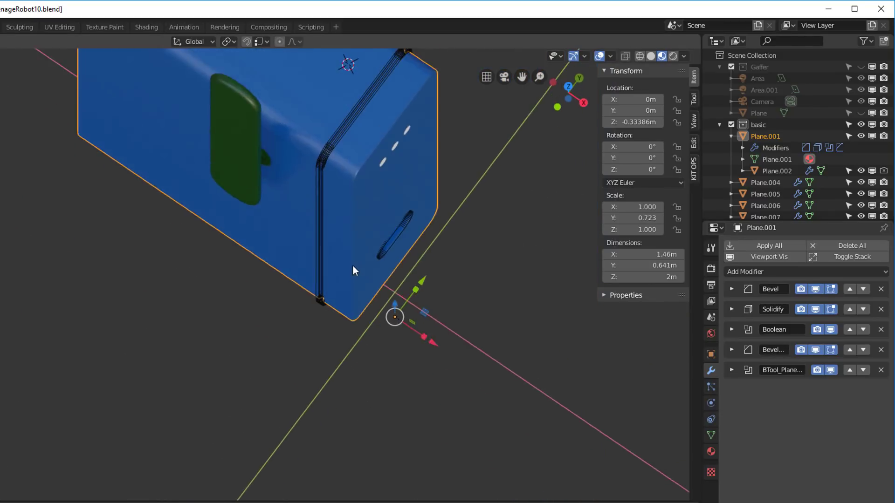
pyautogui.scroll(5, 336, 104)
pyautogui.moveTo(348, 126); pyautogui.dragTo(371, 242, button='middle')
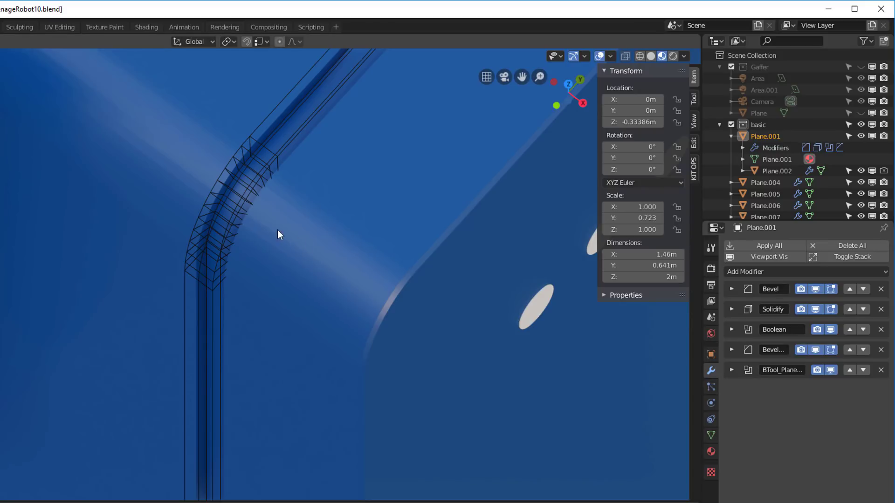
pyautogui.scroll(-3, 279, 229)
pyautogui.scroll(-4, 276, 219)
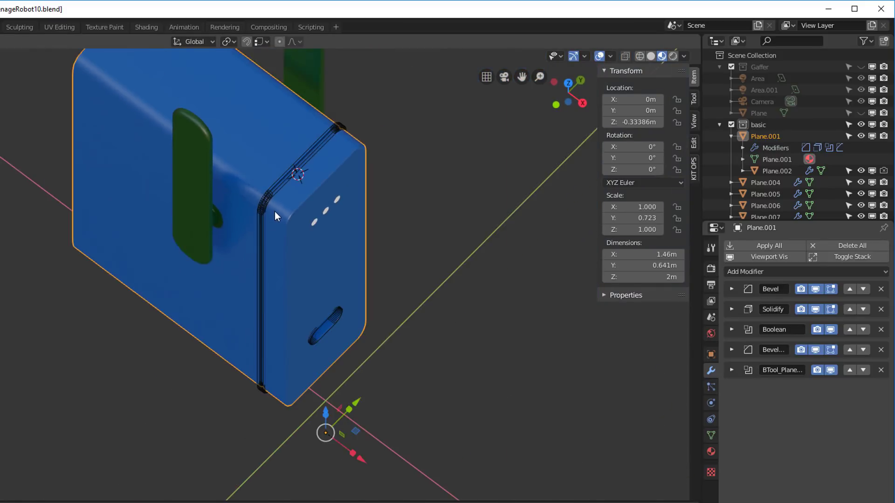
pyautogui.moveTo(275, 211); pyautogui.dragTo(251, 169, button='middle')
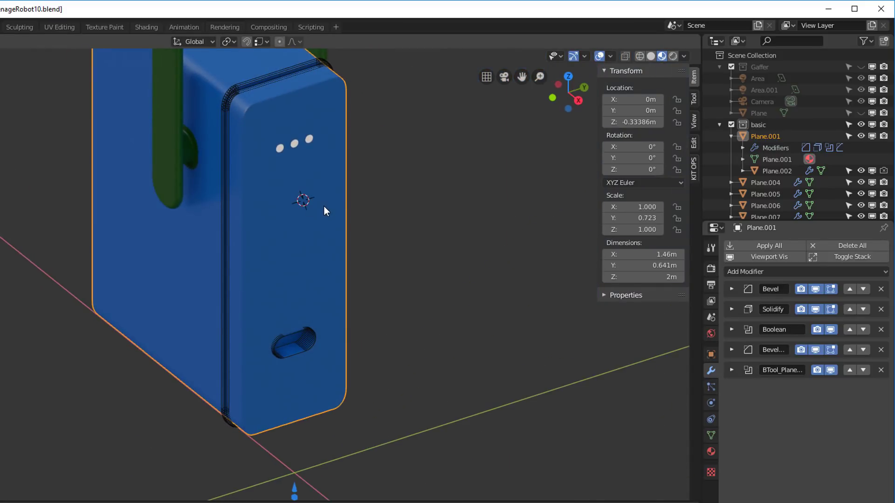
pyautogui.keyDown('shift'); pyautogui.moveTo(304, 199); pyautogui.dragTo(325, 252, button='middle'); pyautogui.keyUp('shift')
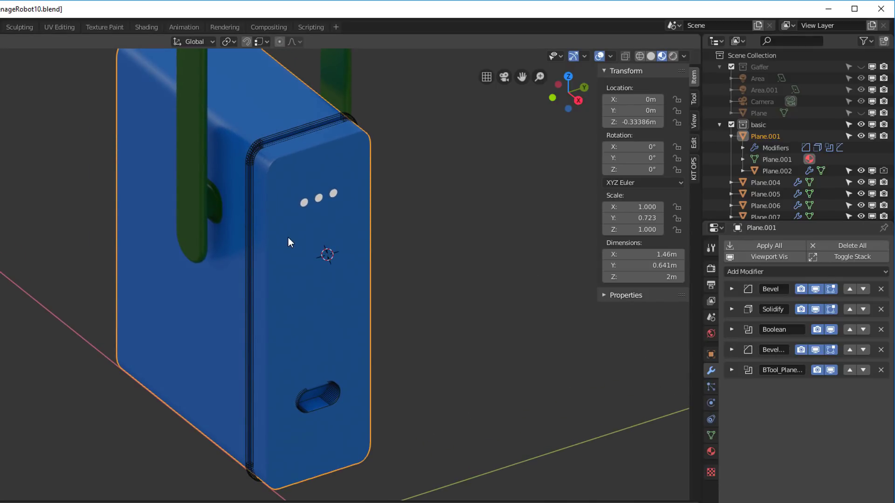
# Select the green arm on the side of the robot body and turn off viewport visibility for all its modifiers
pyautogui.scroll(-2, 288, 237)
pyautogui.moveTo(314, 214); pyautogui.dragTo(204, 221, button='middle')
pyautogui.scroll(3, 337, 183)
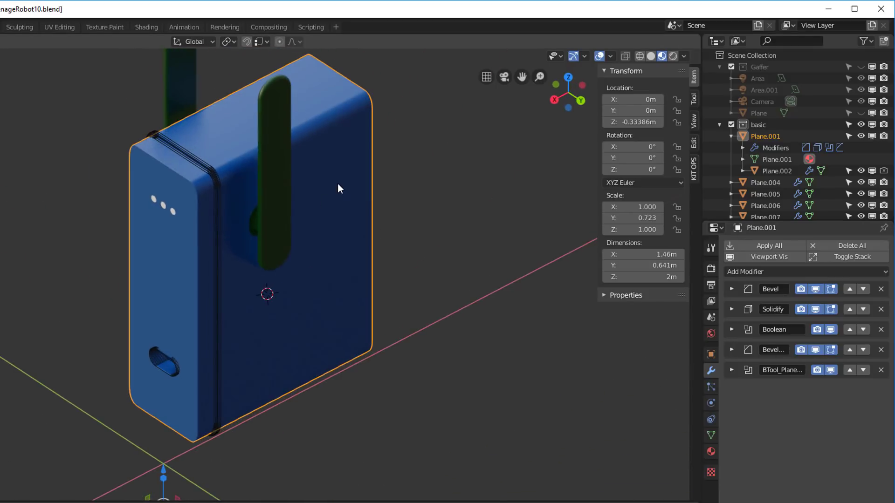
pyautogui.click(286, 208)
pyautogui.scroll(4, 284, 208)
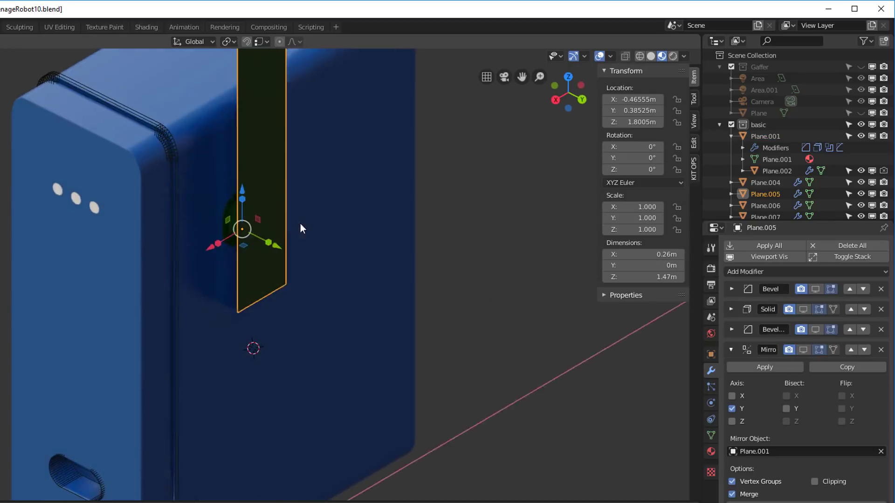
# Turn on viewport visibility for the green arm's first Bevel and its Solidify modifier, checking the rounded outline and thickness
pyautogui.click(816, 289)
pyautogui.scroll(-1, 331, 232)
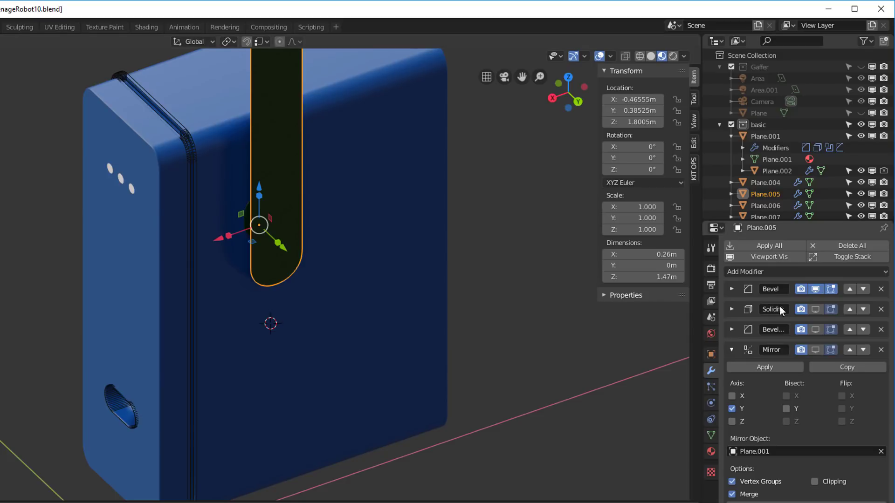
pyautogui.click(815, 309)
pyautogui.moveTo(305, 284); pyautogui.dragTo(546, 310, button='middle')
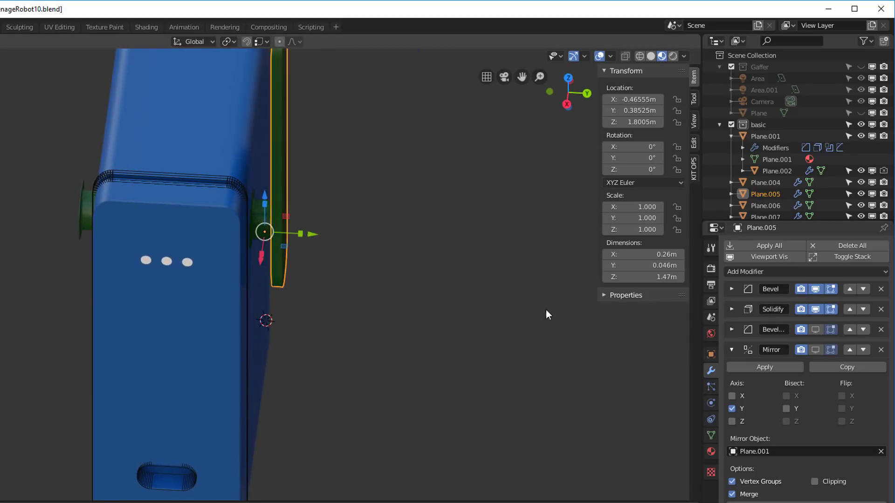
# Turn on viewport visibility for the arm's second Bevel and its Mirror modifier, checking the arms on both sides of the body
pyautogui.click(821, 329)
pyautogui.moveTo(408, 239); pyautogui.dragTo(291, 179, button='middle')
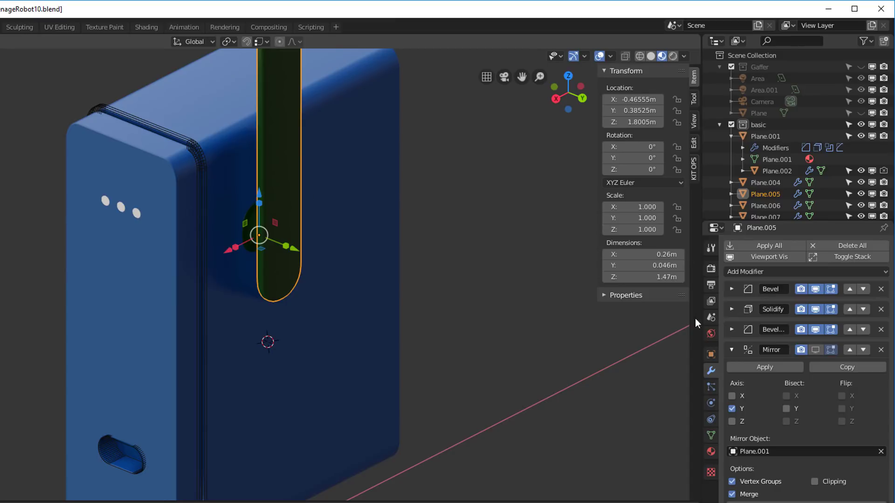
pyautogui.click(816, 350)
pyautogui.moveTo(261, 242); pyautogui.dragTo(294, 267, button='middle')
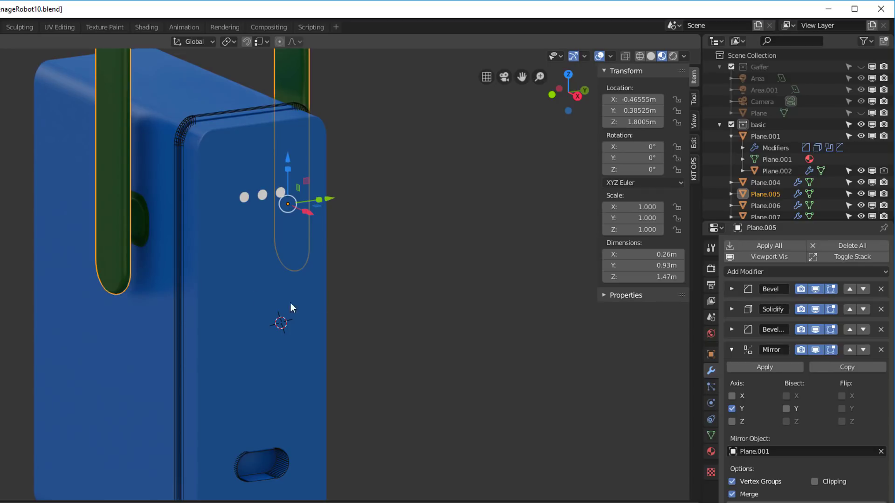
# Select the cutter object that forms the groove around the robot body and examine its Screw, Bevel and Solidify modifier stack
pyautogui.click(221, 111)
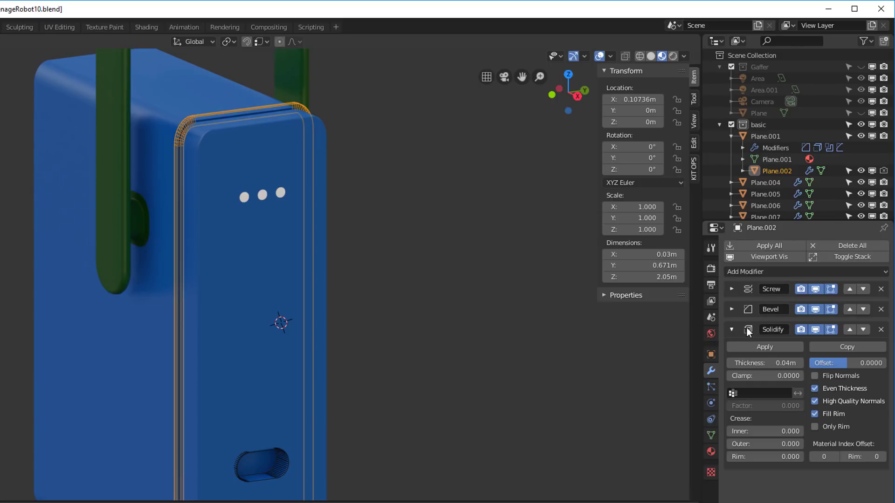
pyautogui.moveTo(249, 247)
pyautogui.mouseDown(button='middle')
pyautogui.moveTo(83, 265)
pyautogui.moveTo(246, 271)
pyautogui.moveTo(306, 254)
pyautogui.moveTo(216, 270)
pyautogui.moveTo(49, 254)
pyautogui.moveTo(240, 252)
pyautogui.mouseUp(button='middle')
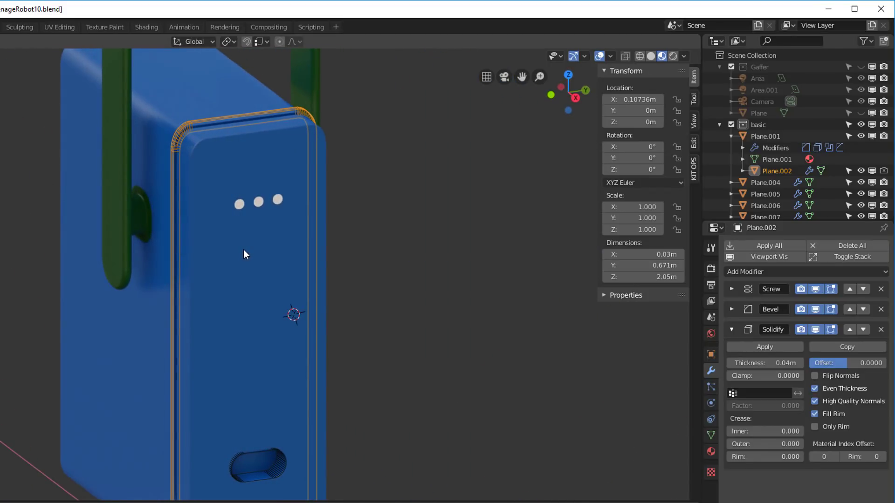